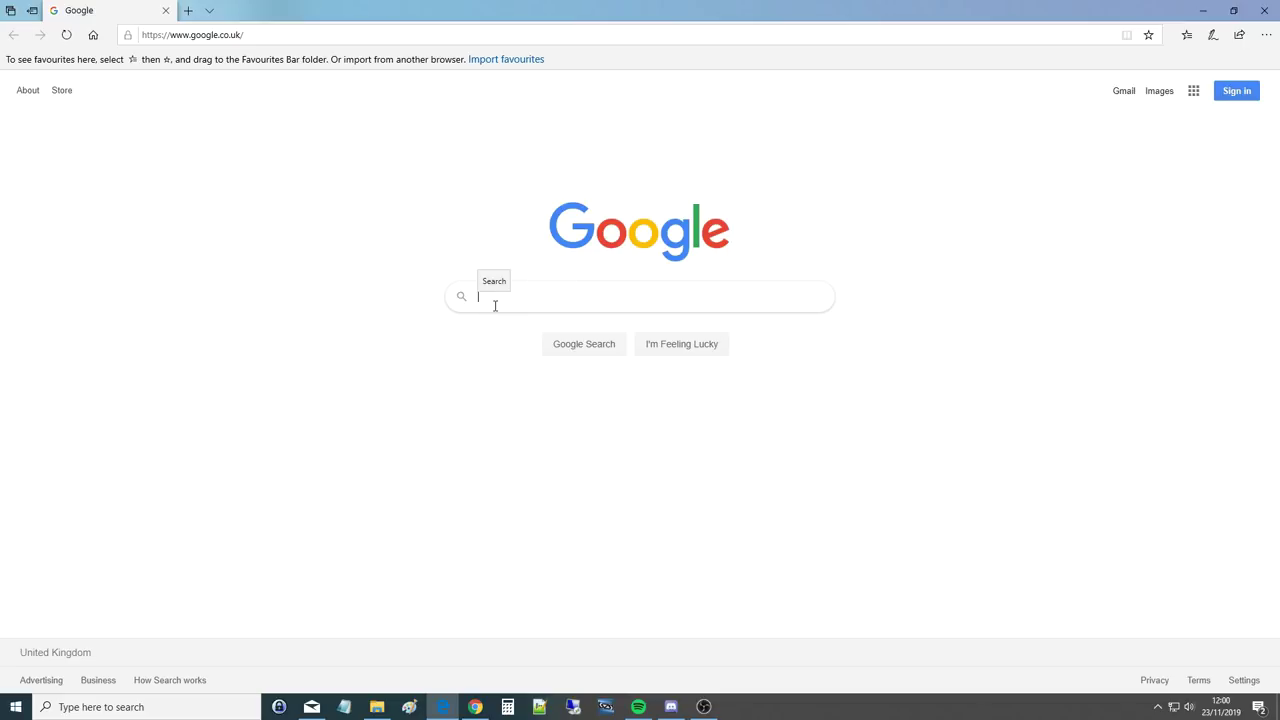
Search Google for 'lotatc' and go to the Download page on lotatc.com
text(lotatc)
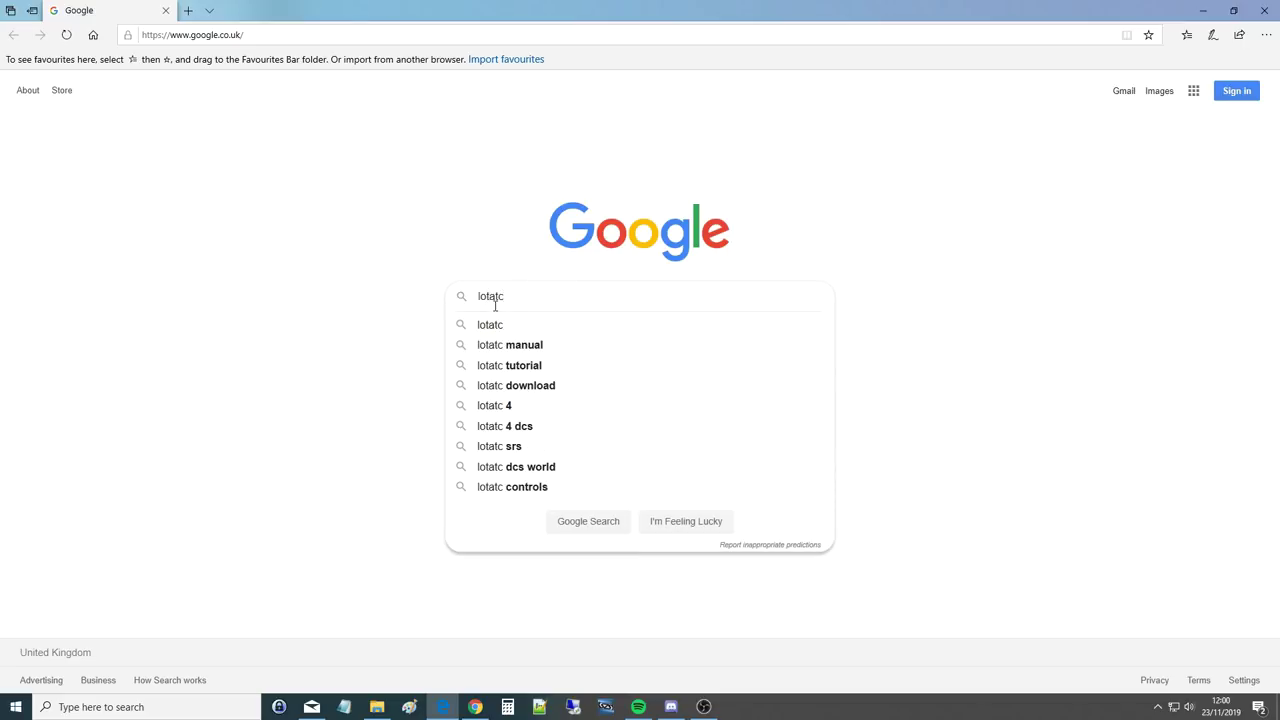
key(Return)
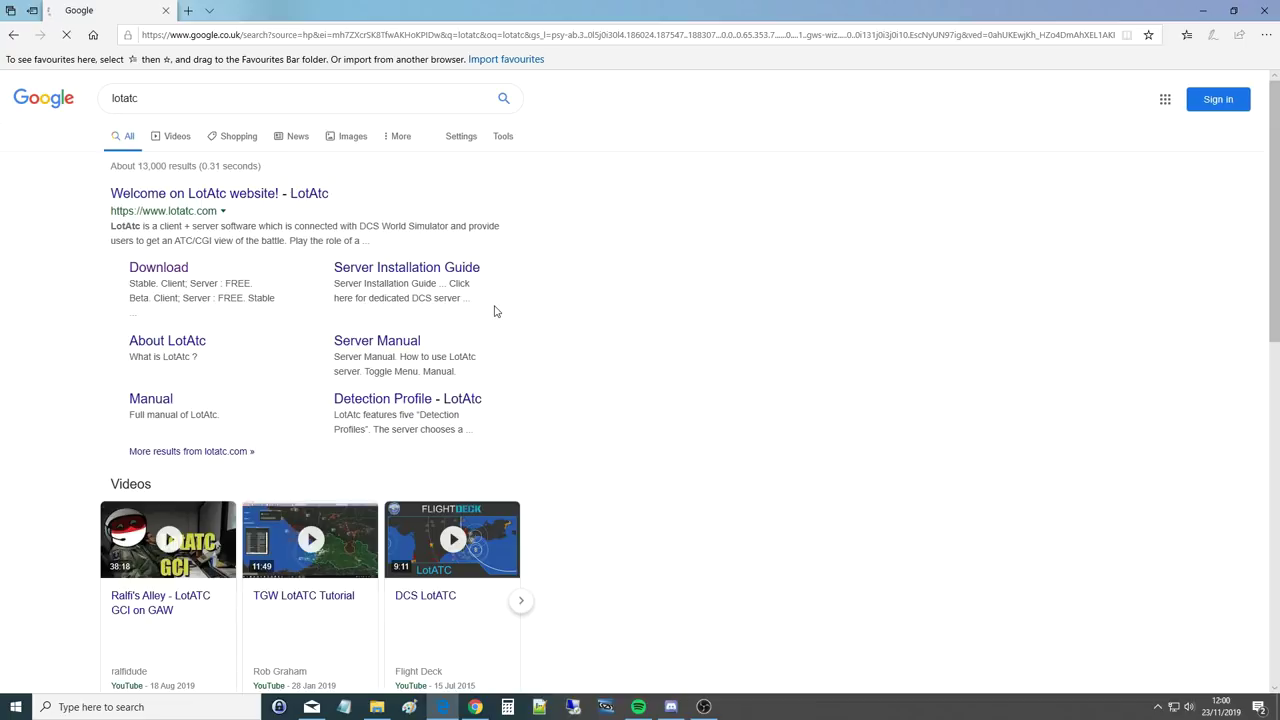
click(248, 205)
click(265, 309)
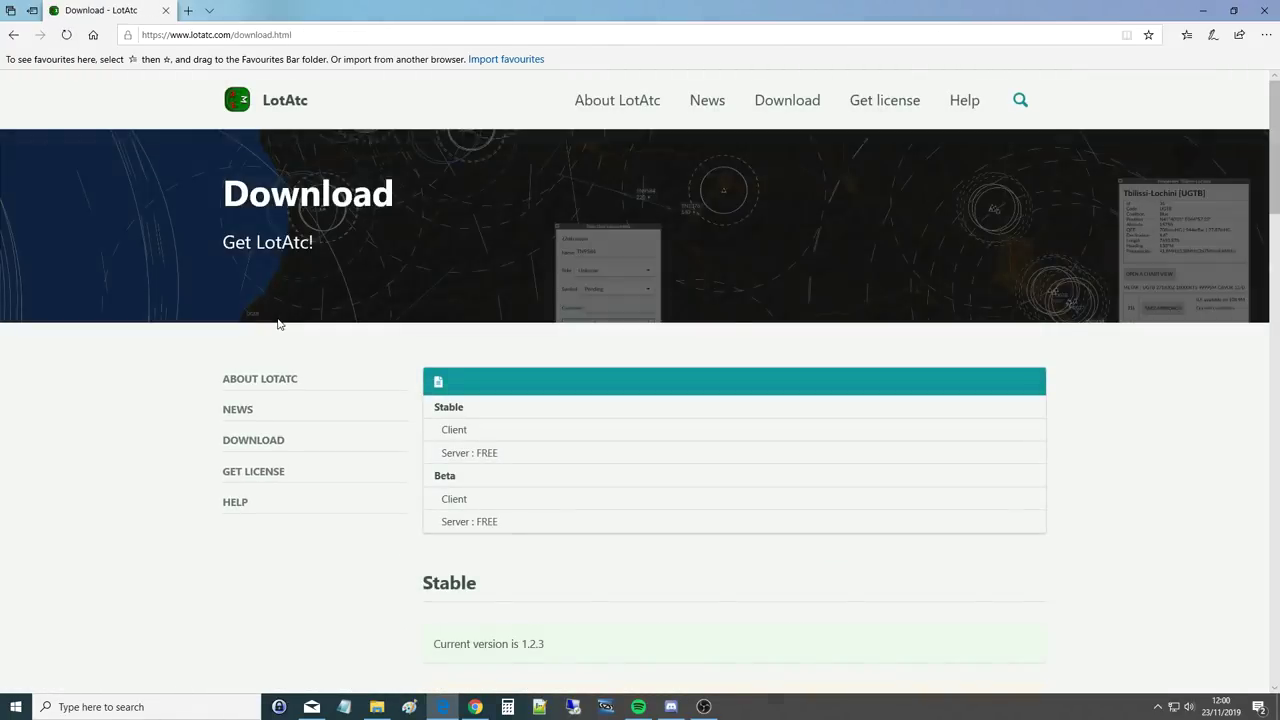
scroll(400, 360, down, 1)
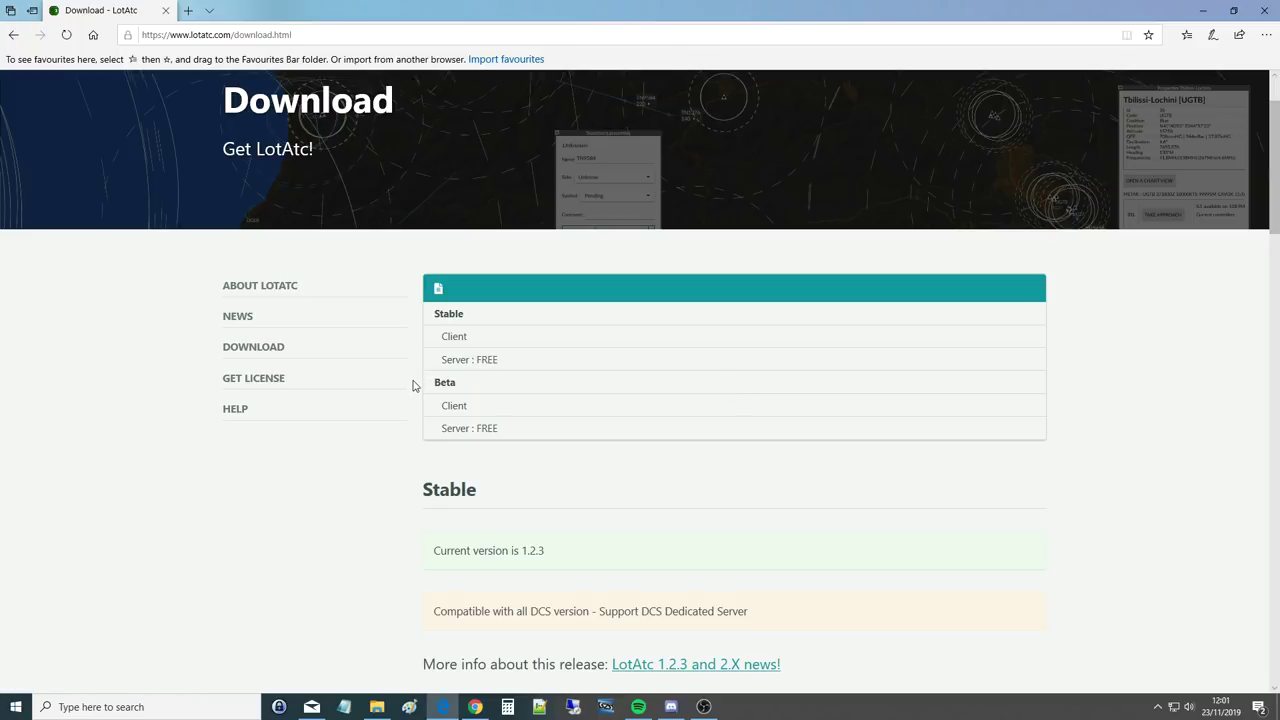
Save the Stable 64-bit LotAtc4DCS 1.2.3 client installer to Downloads and run it
click(451, 338)
scroll(451, 343, down, 1)
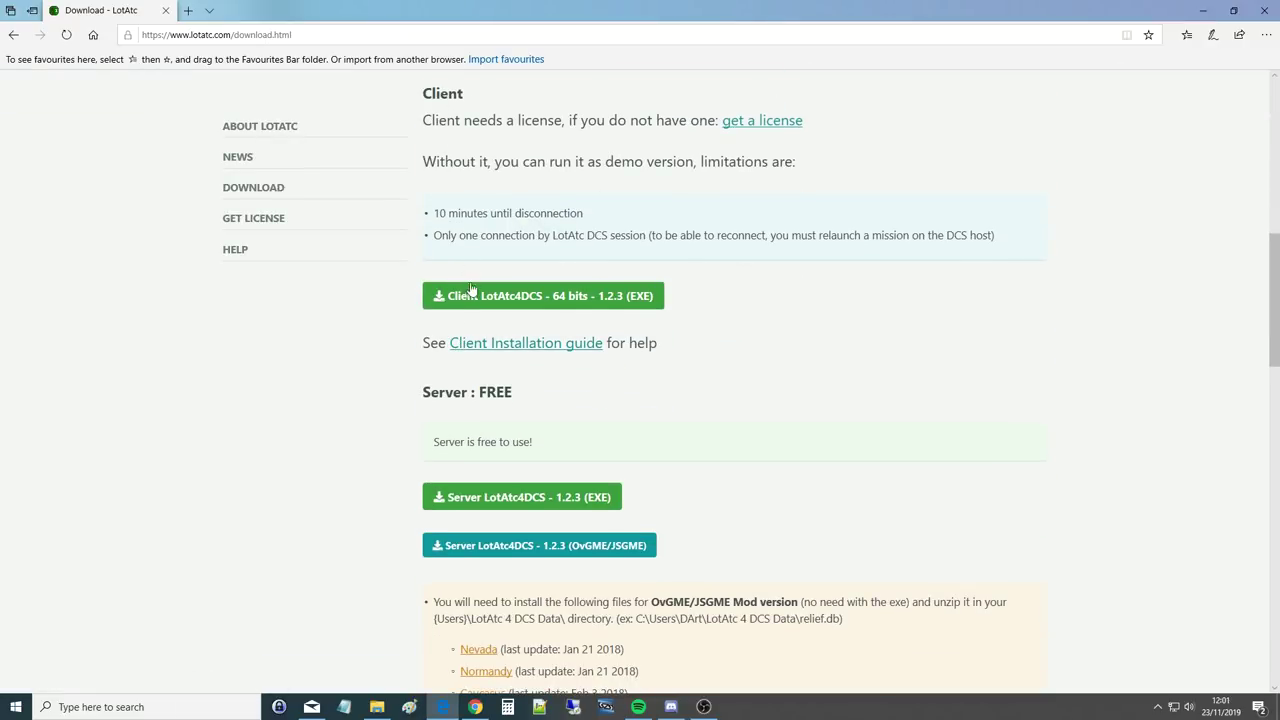
click(560, 297)
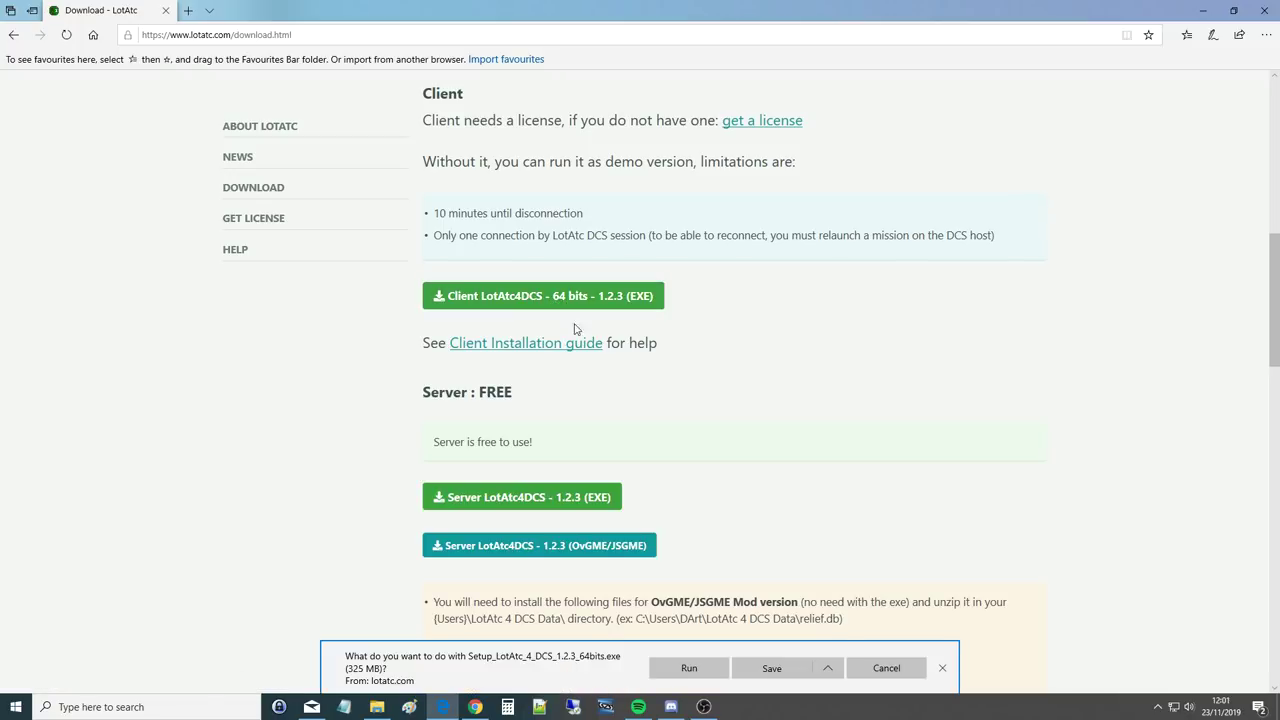
click(826, 669)
click(798, 650)
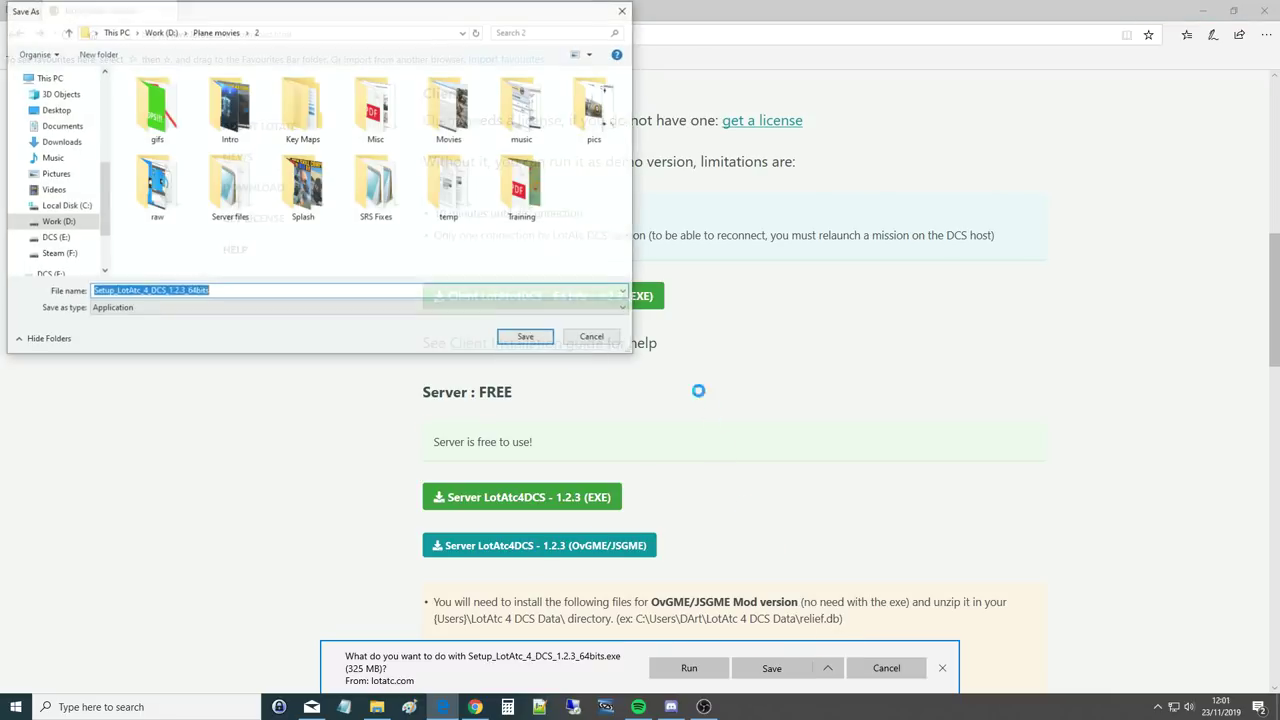
click(60, 142)
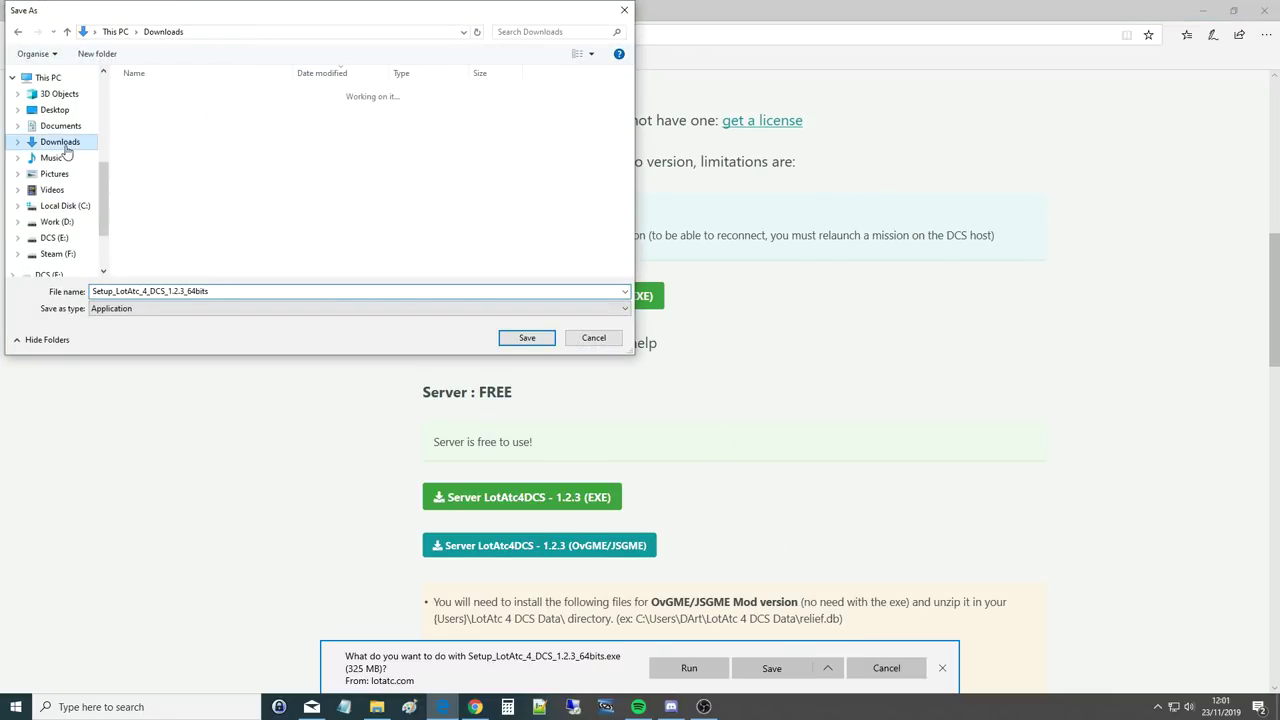
click(527, 340)
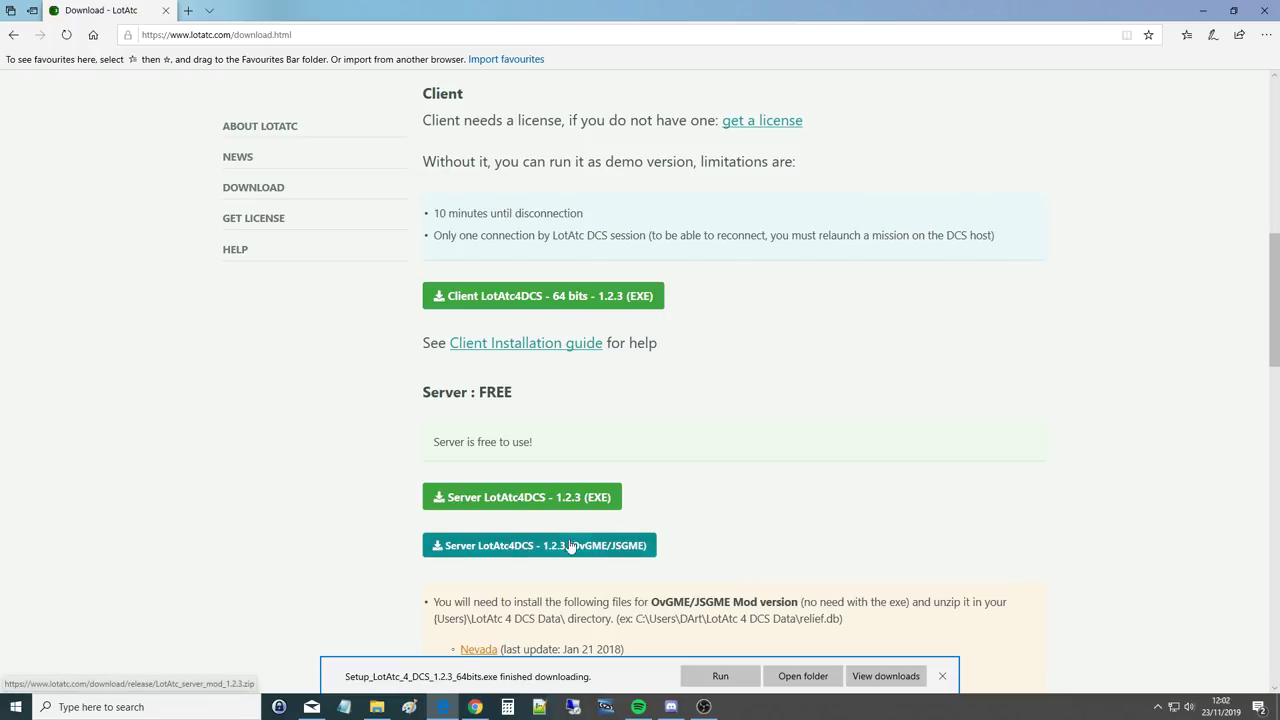
click(712, 677)
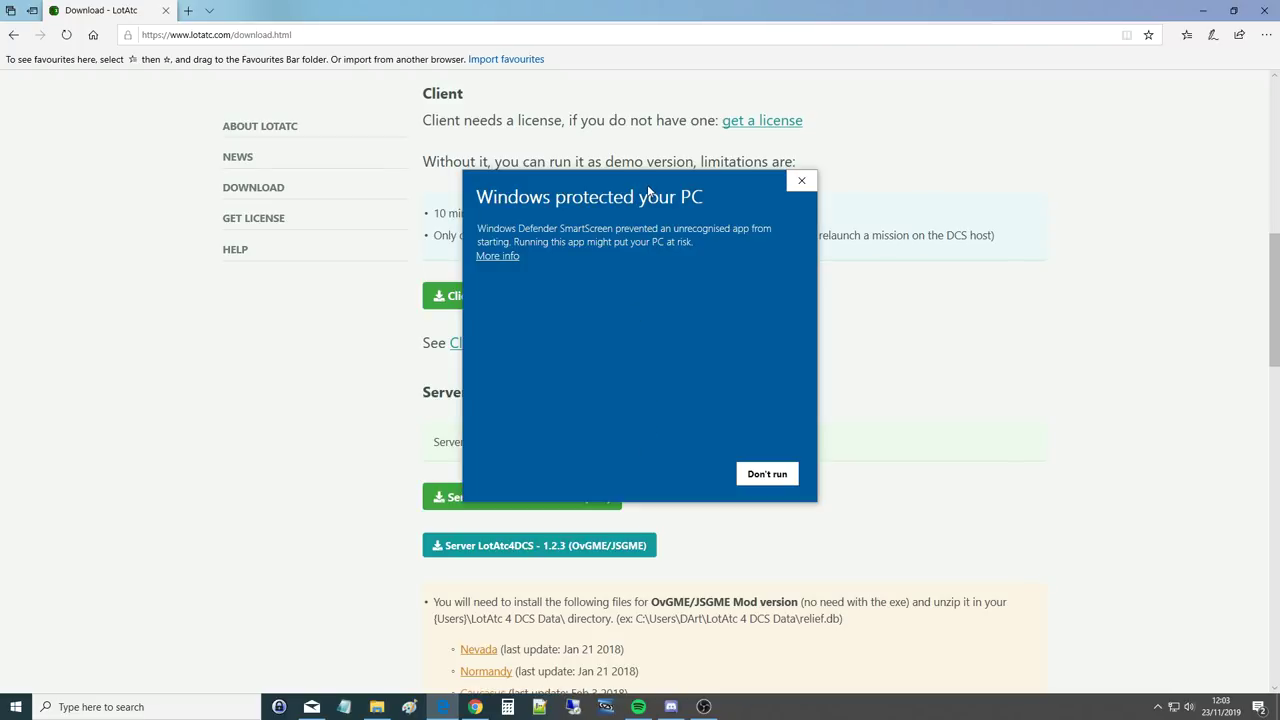
Let the unrecognised installer run anyway past SmartScreen and confirm the setup language
drag(644, 177, 551, 132)
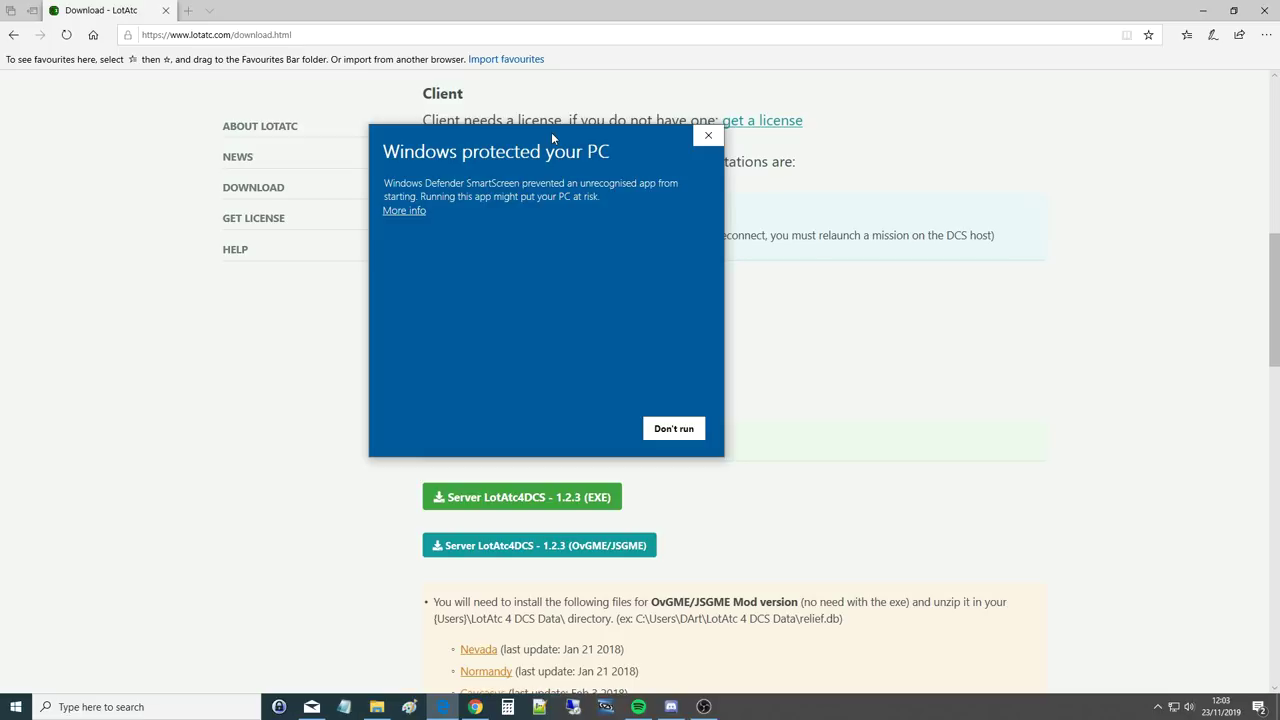
click(404, 211)
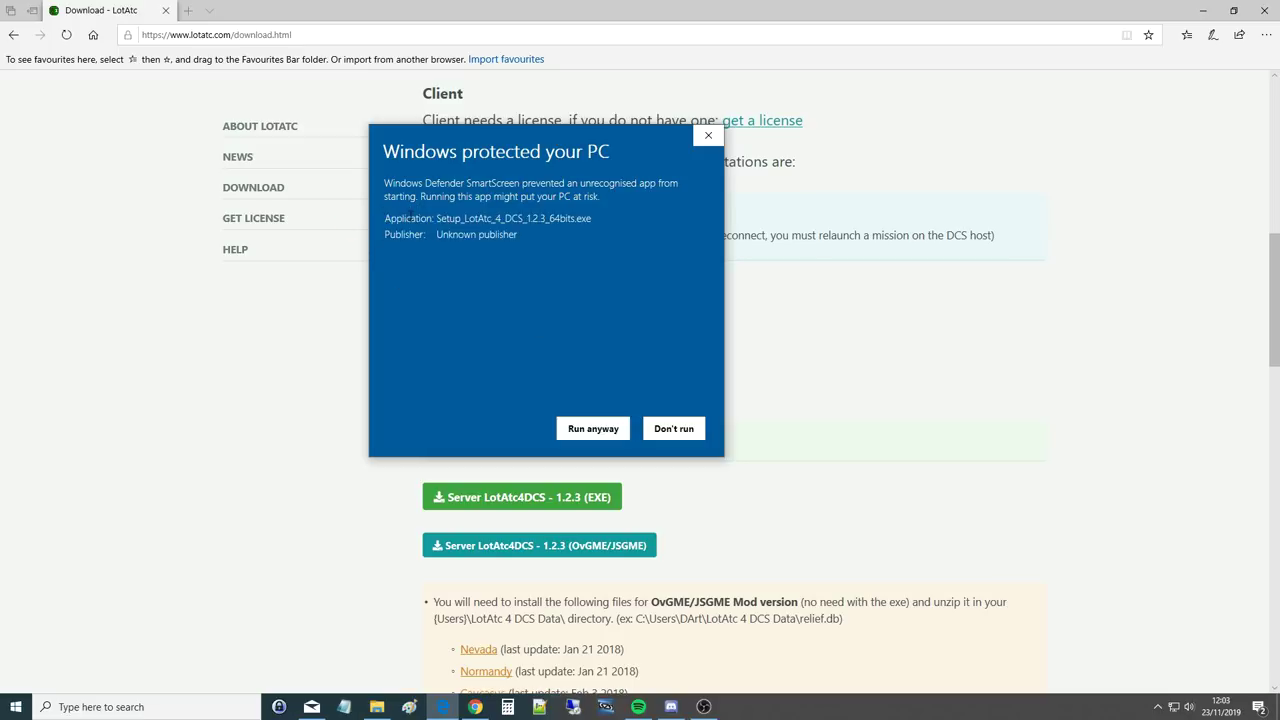
click(567, 420)
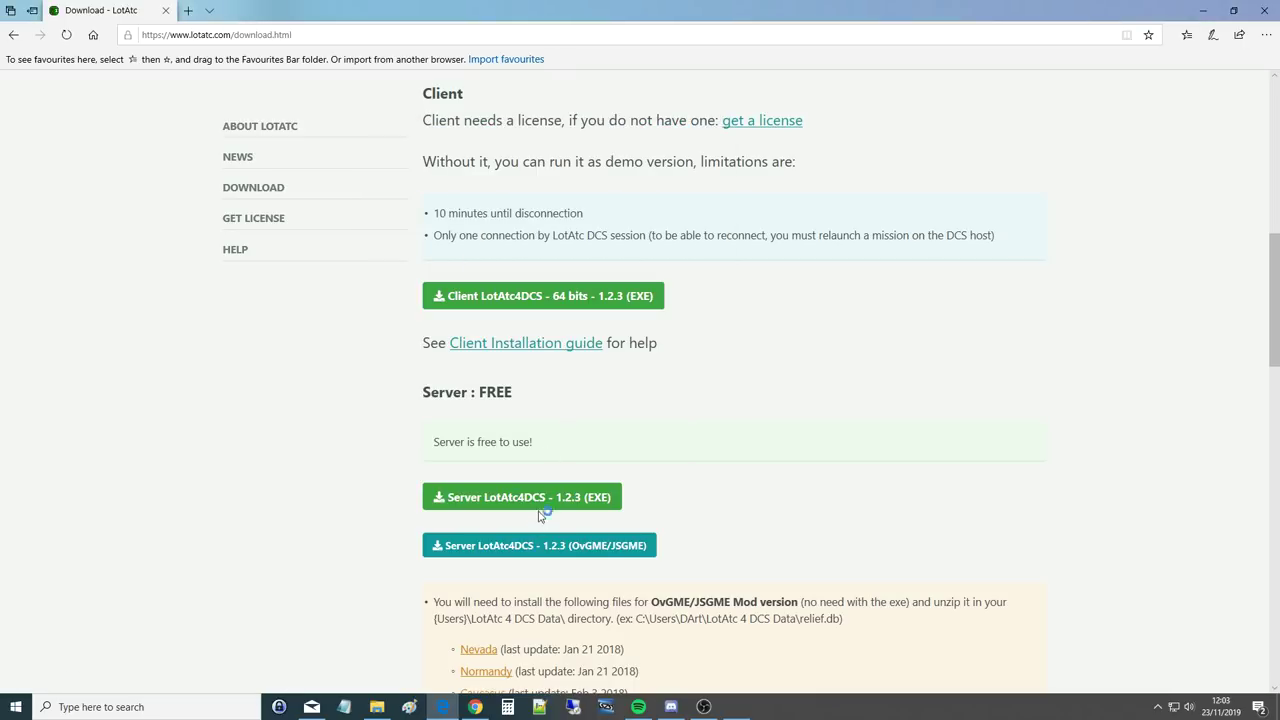
click(653, 387)
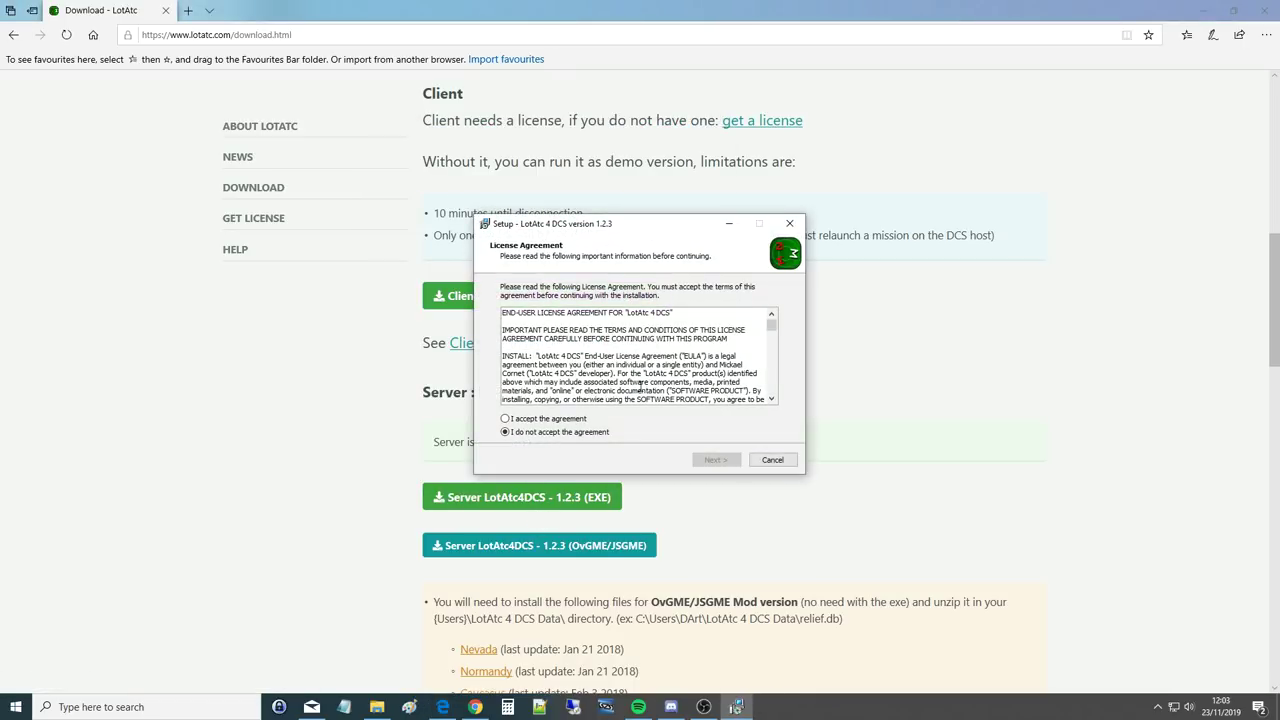
Accept the license and change the install destination to E:\LotAtc 4 DCS
click(517, 421)
click(713, 460)
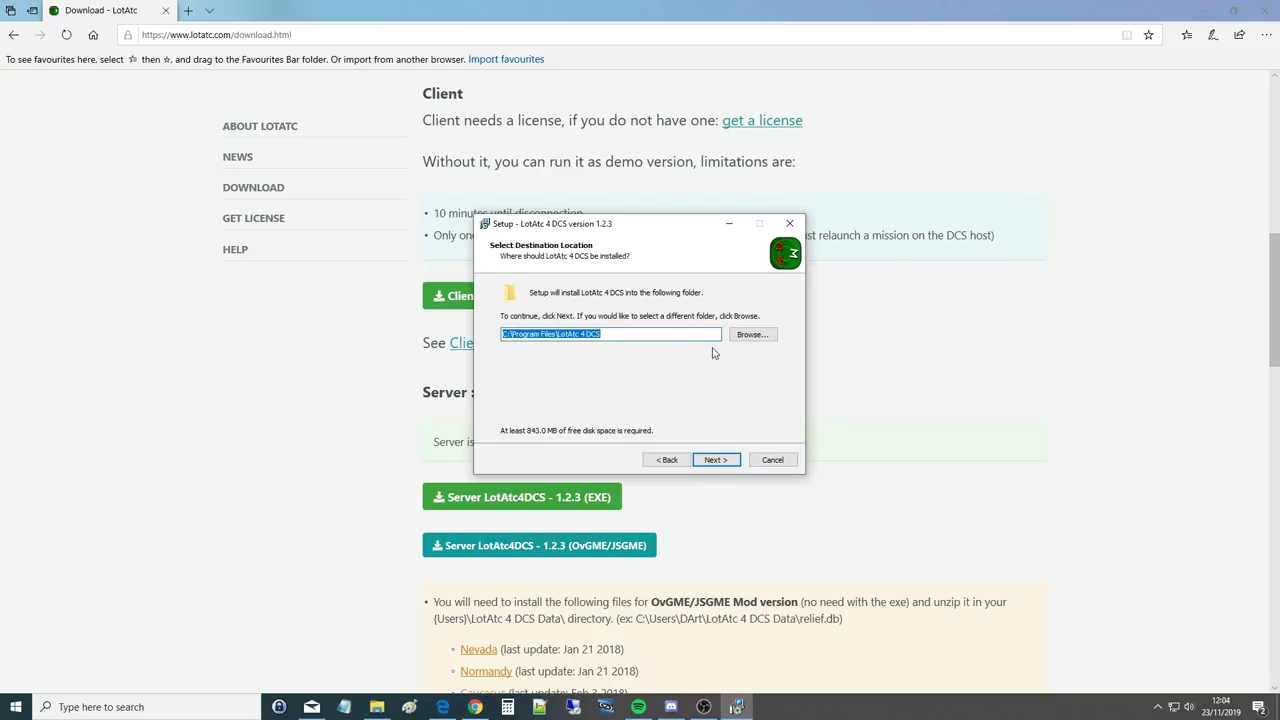
click(507, 335)
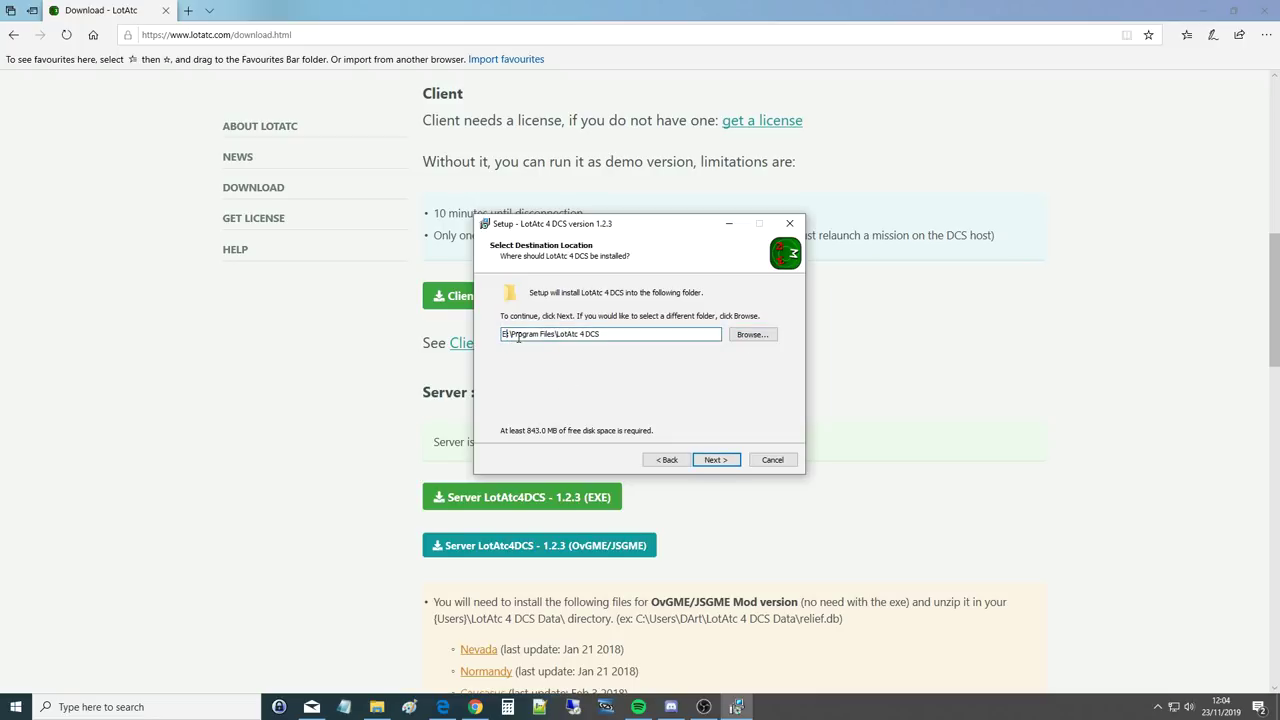
drag(508, 335, 557, 335)
key(BackSpace)
text(\)
click(709, 461)
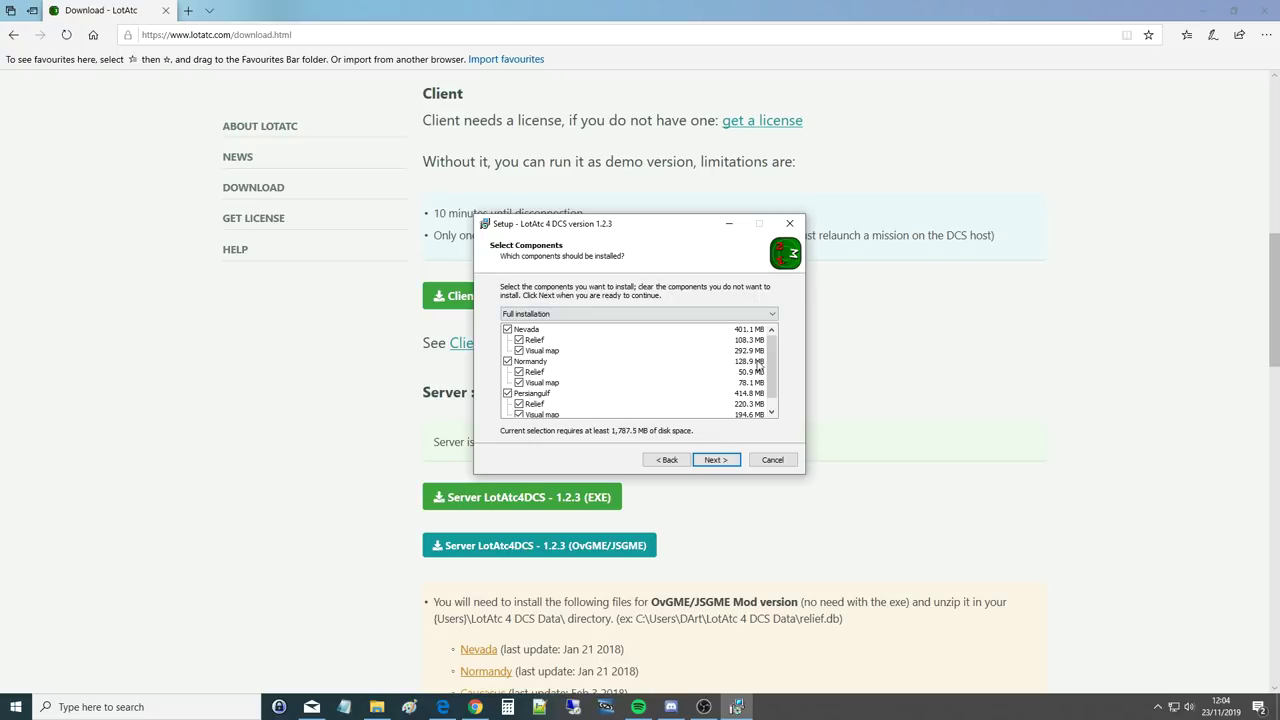
Keep all map components, the default Start Menu folder and desktop shortcut, install, and restart later
drag(773, 371, 774, 384)
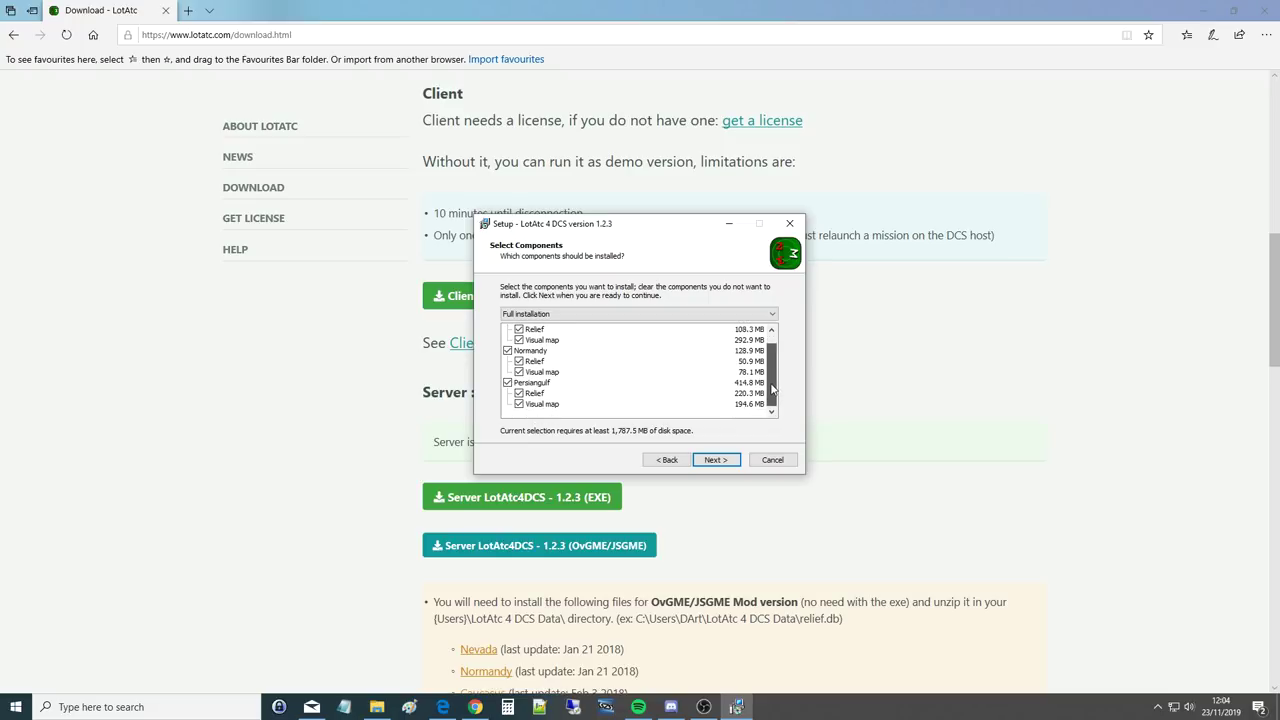
drag(772, 381, 772, 368)
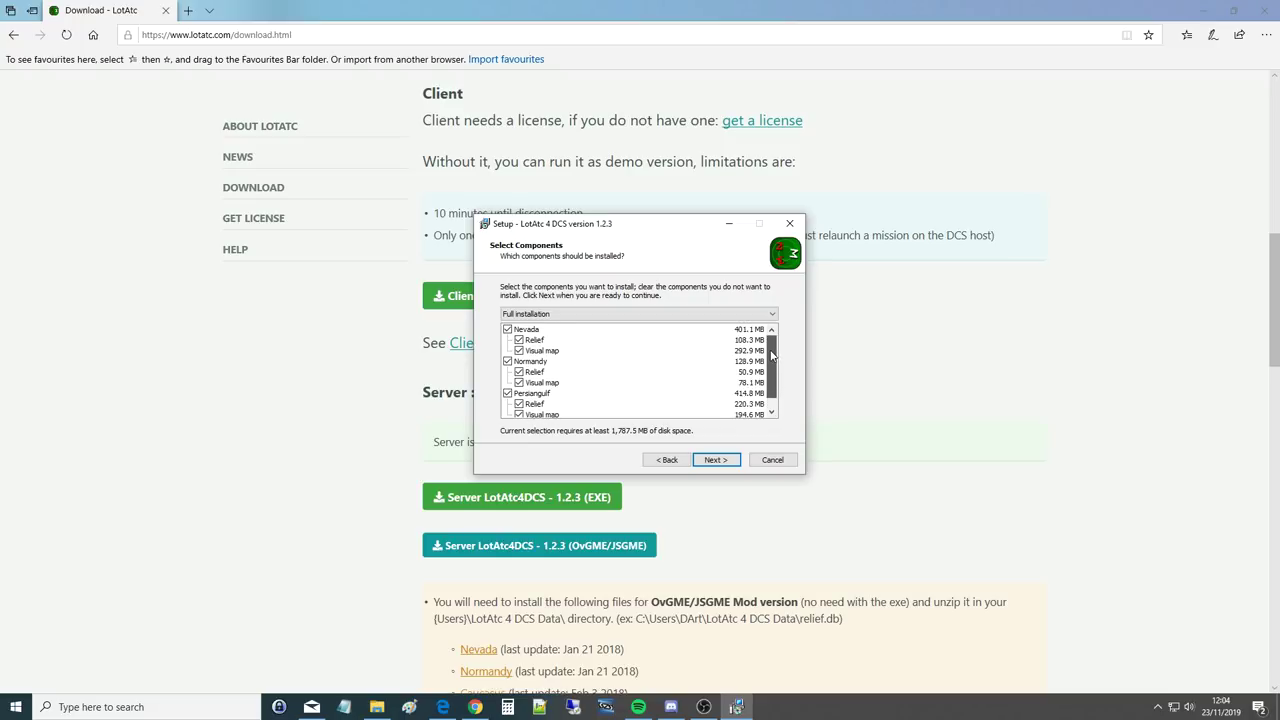
drag(773, 365, 774, 378)
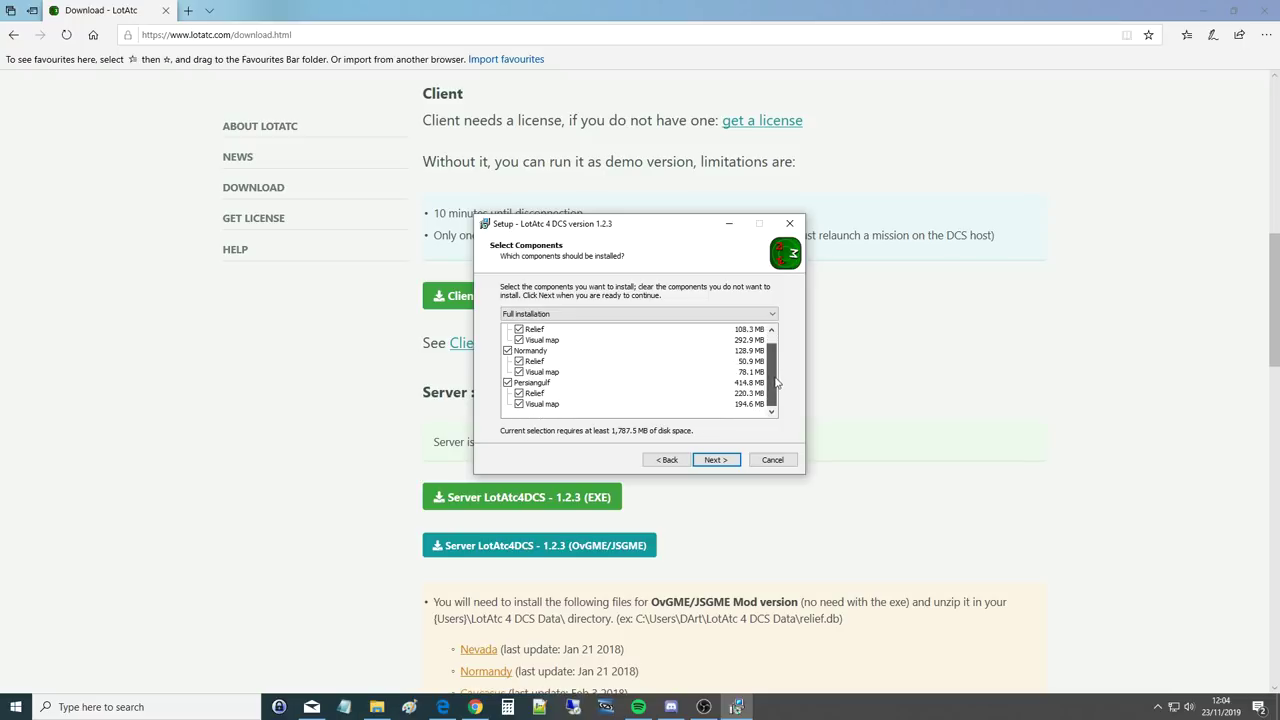
click(716, 460)
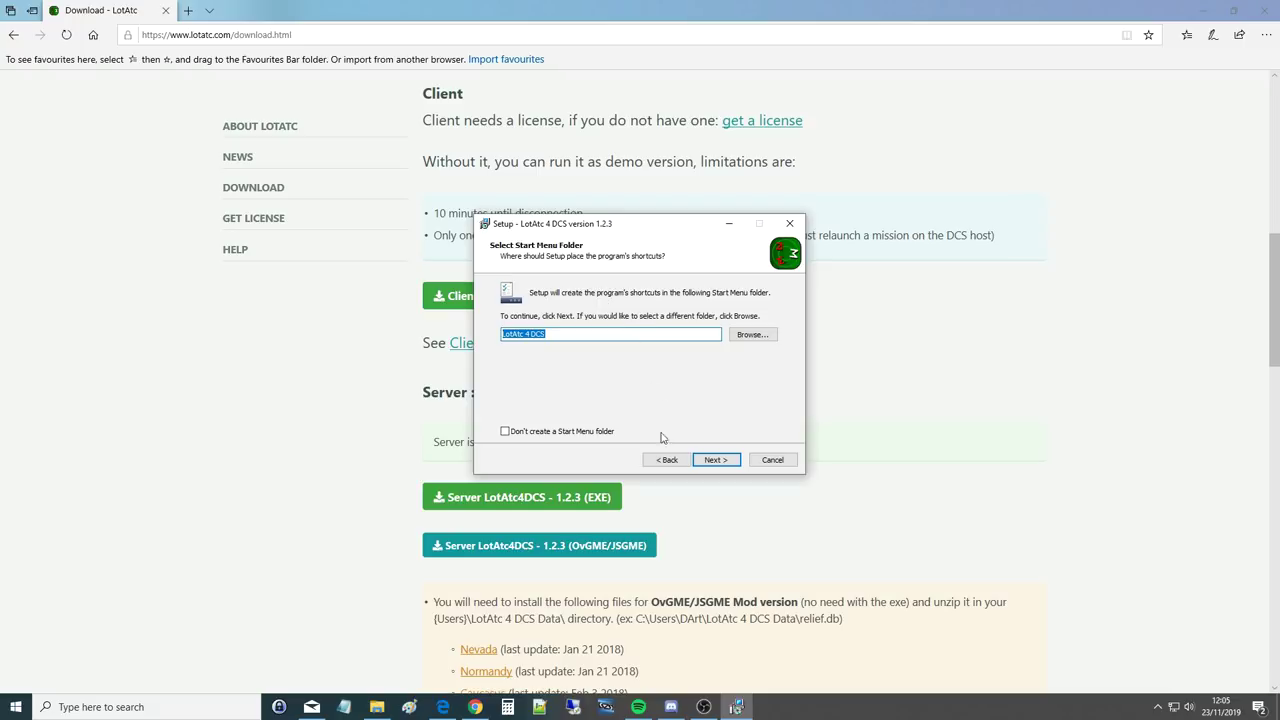
click(718, 460)
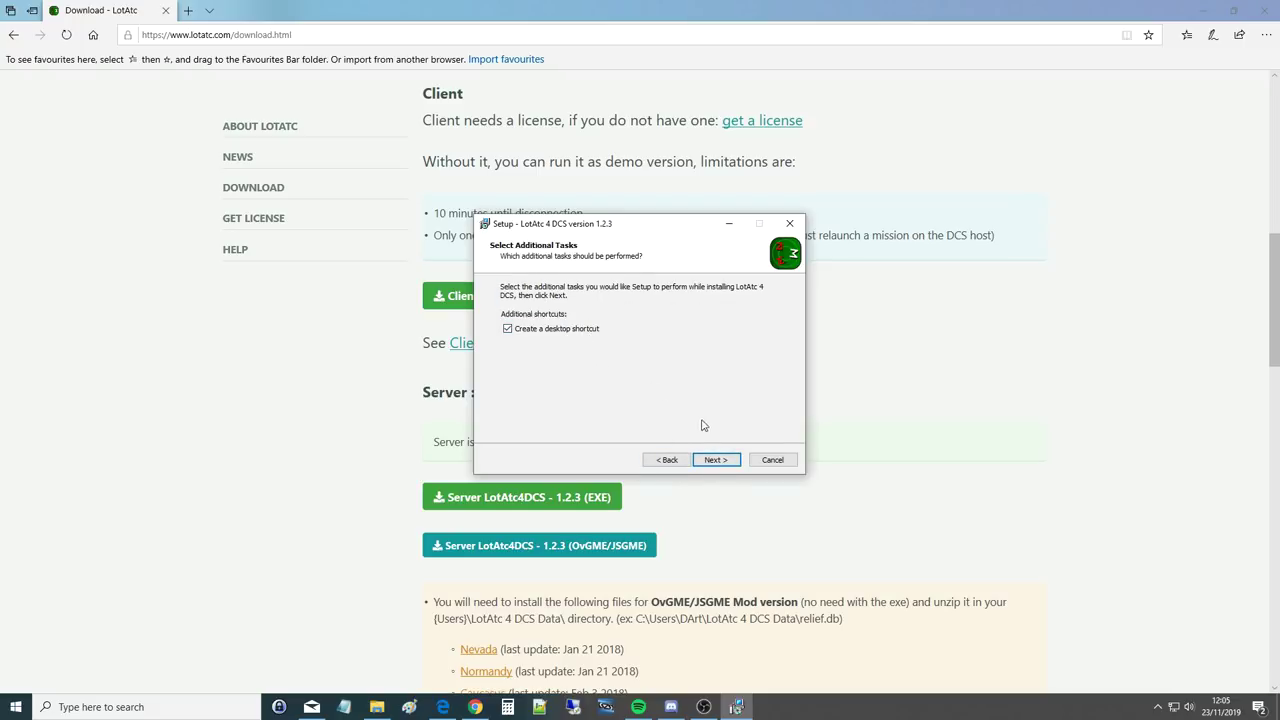
click(716, 460)
click(716, 461)
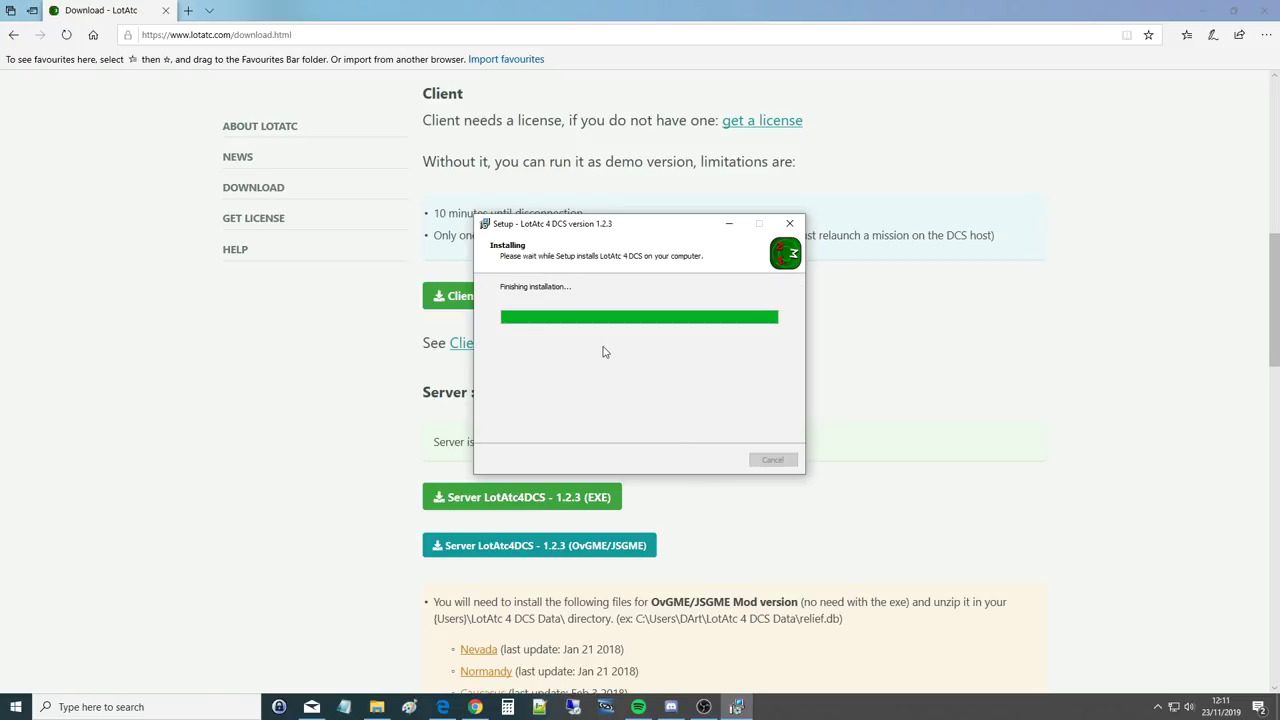
click(603, 329)
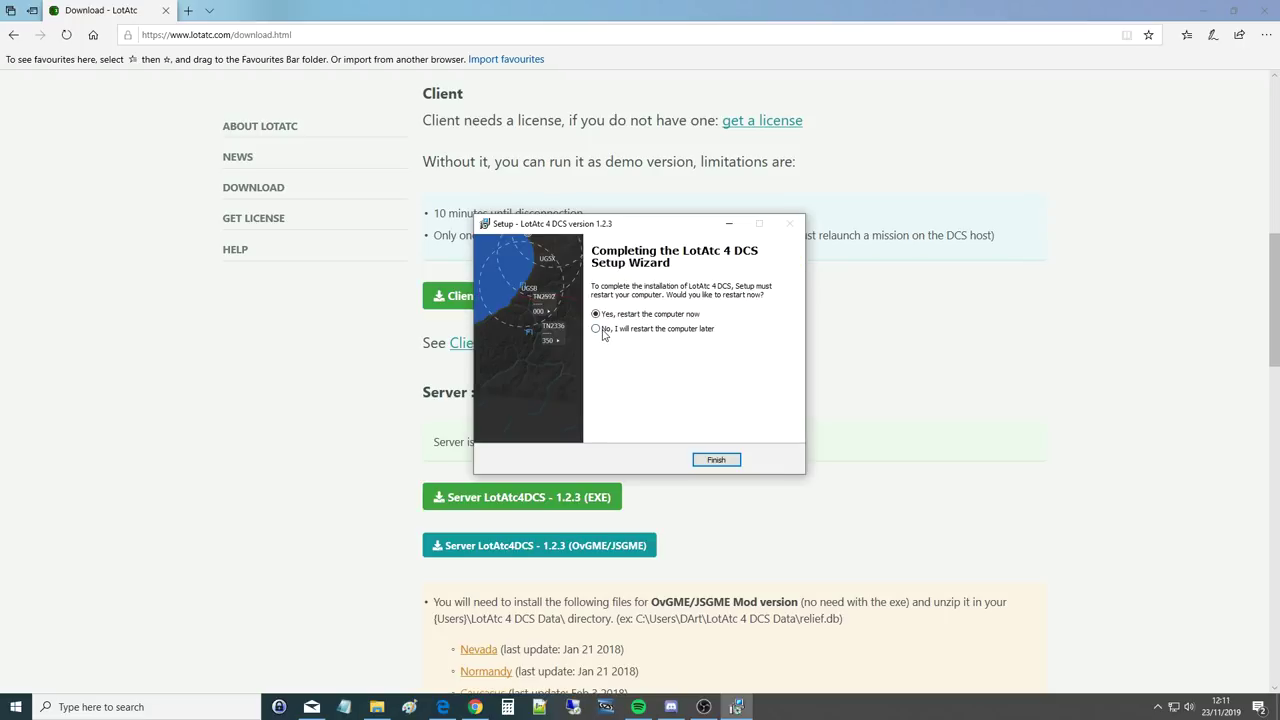
Close the finished setup wizard, the browser and File Explorer
click(716, 460)
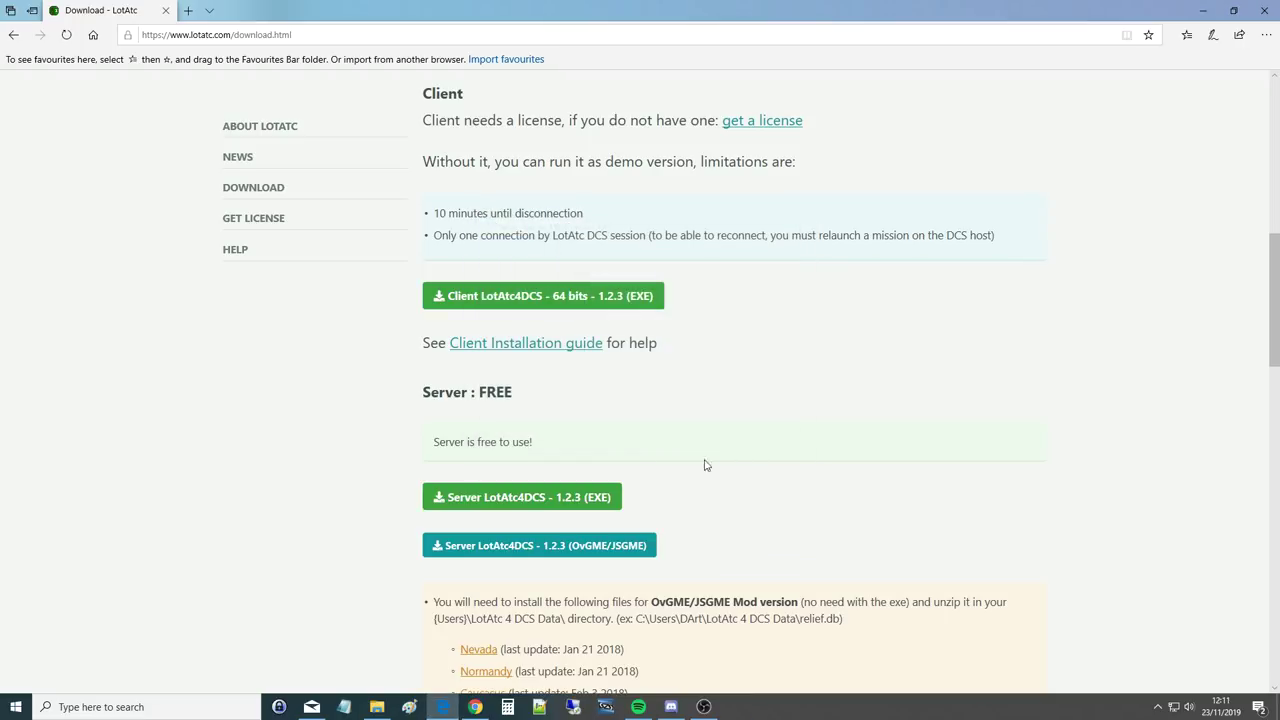
click(165, 15)
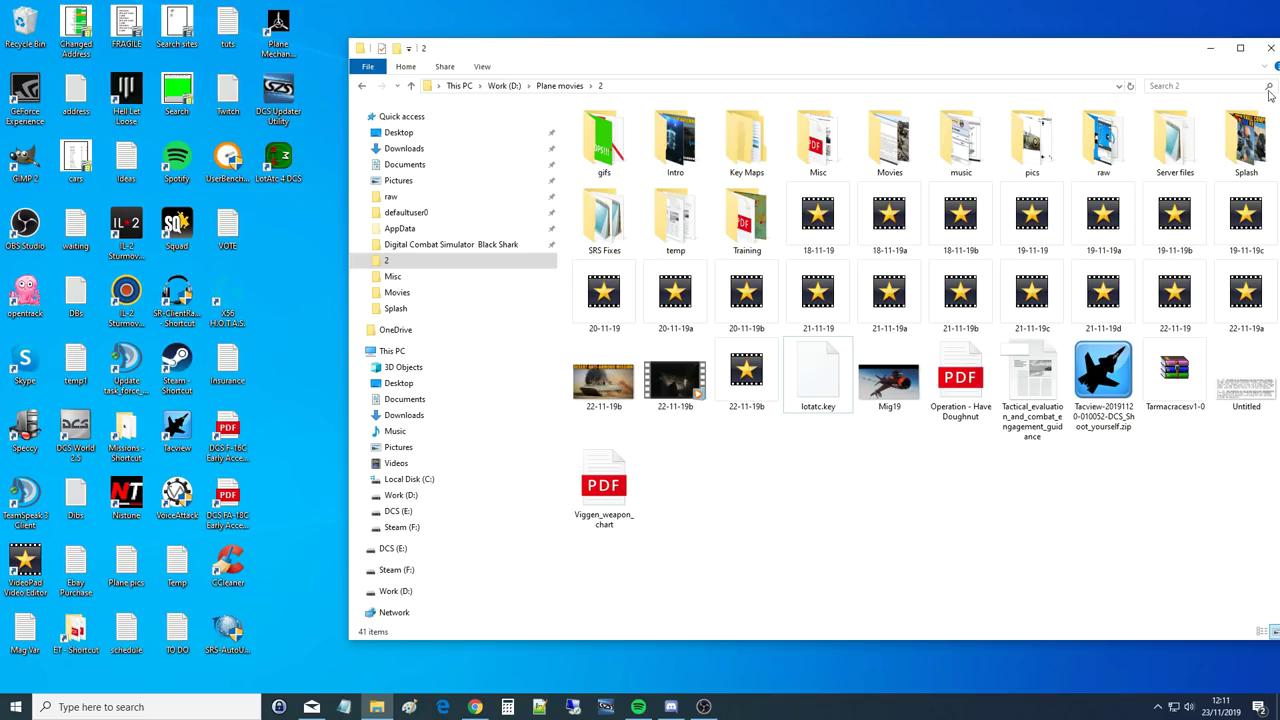
click(1270, 50)
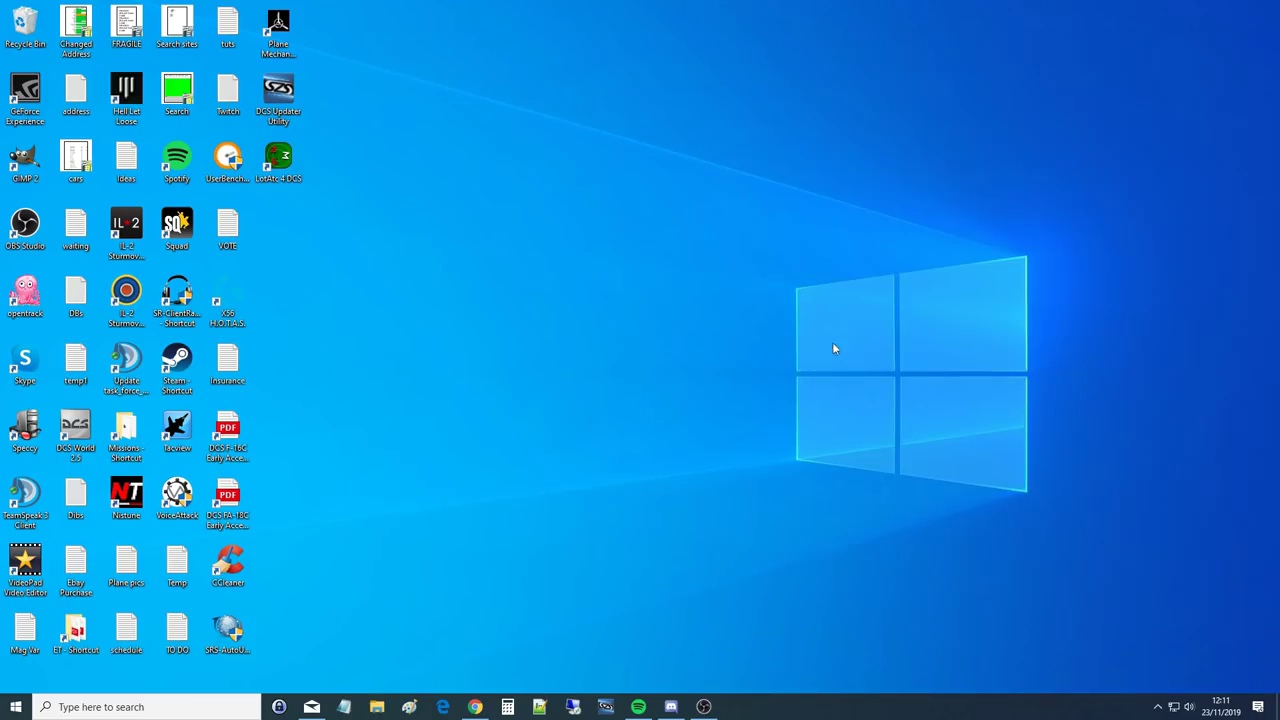
Launch LotAtc 4 DCS to see it is unregistered, then open Plane movies\2 in File Explorer
double_click(278, 160)
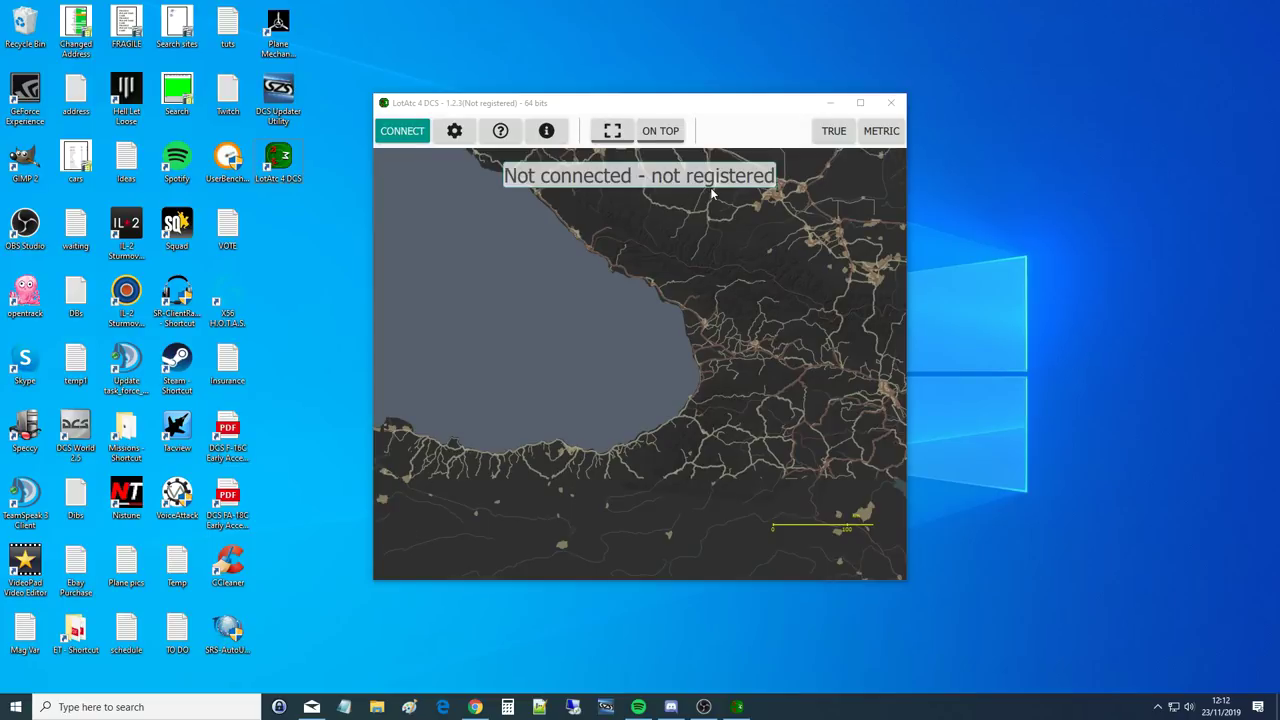
click(892, 104)
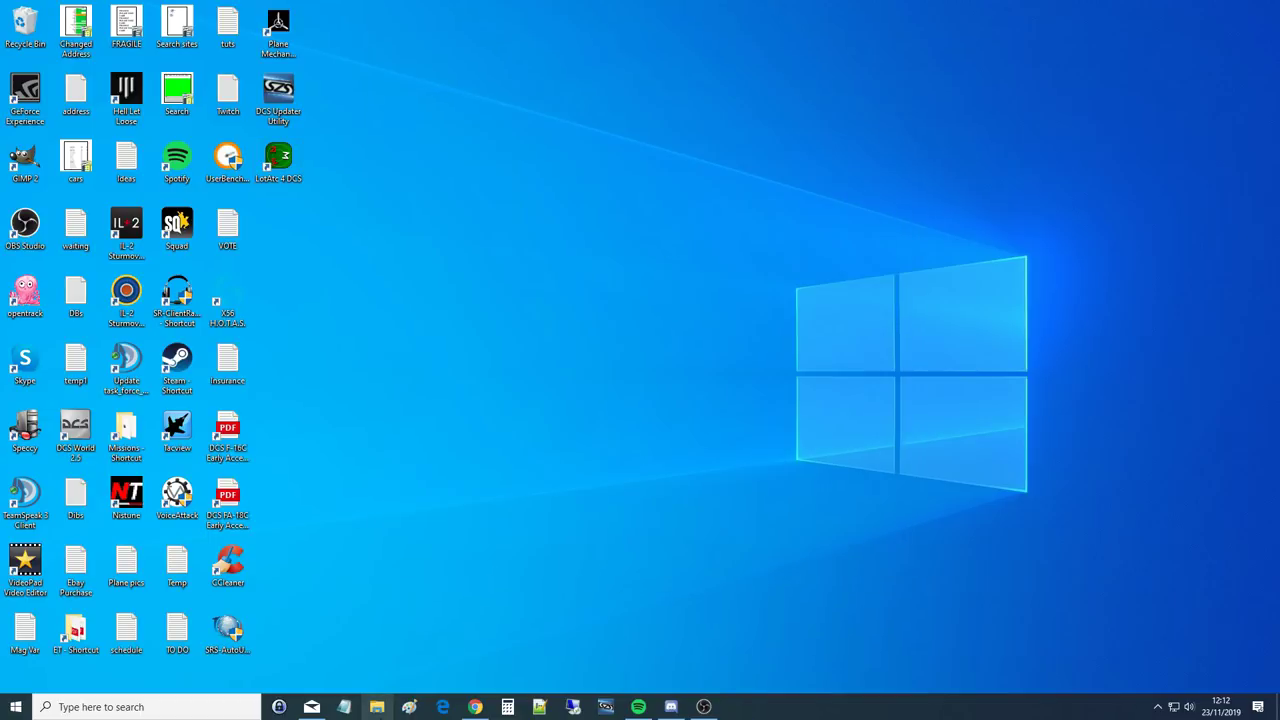
click(377, 707)
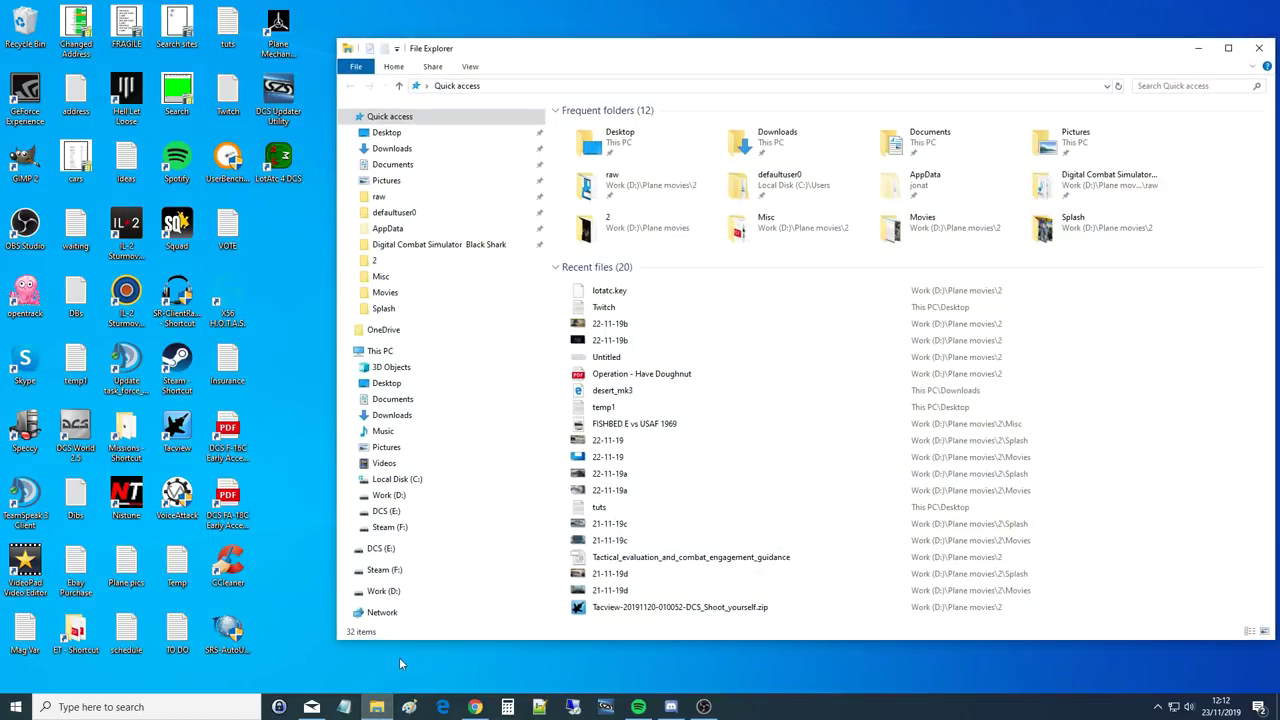
click(372, 262)
Copy lotatc.key into C:\Users\<user>\LotAtc 4 DCS Data\Client
click(801, 390)
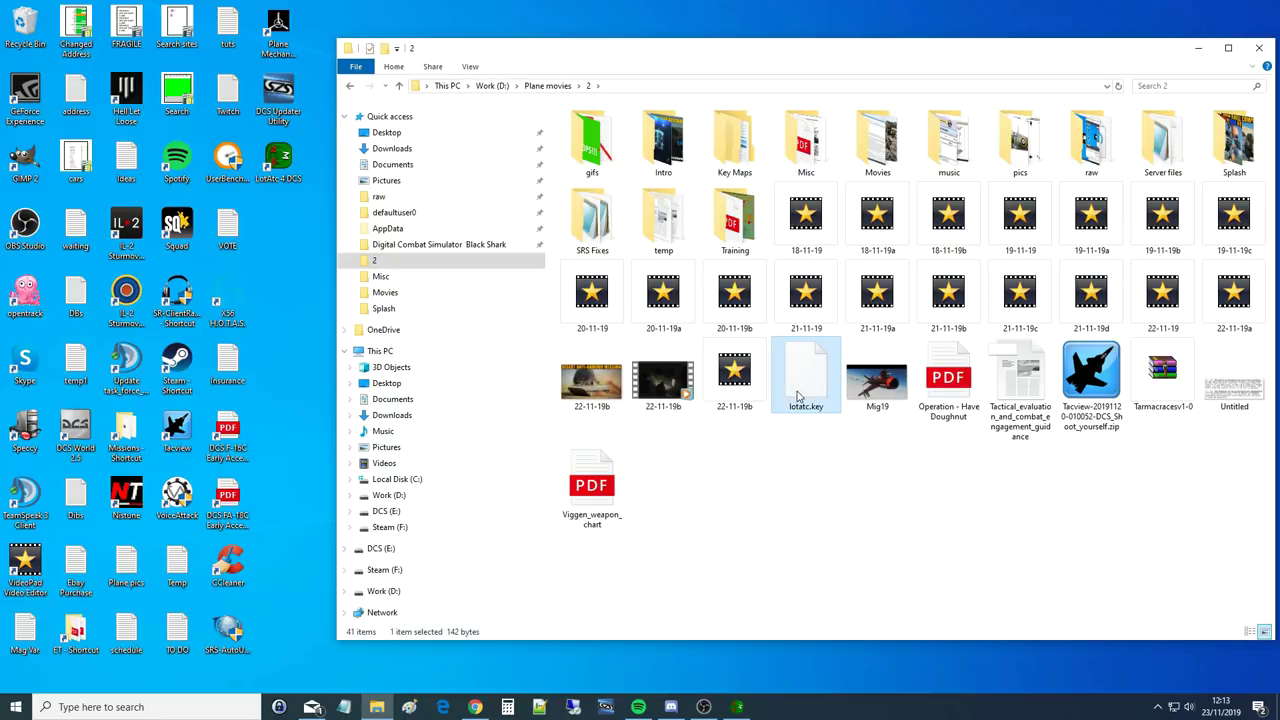
click(803, 465)
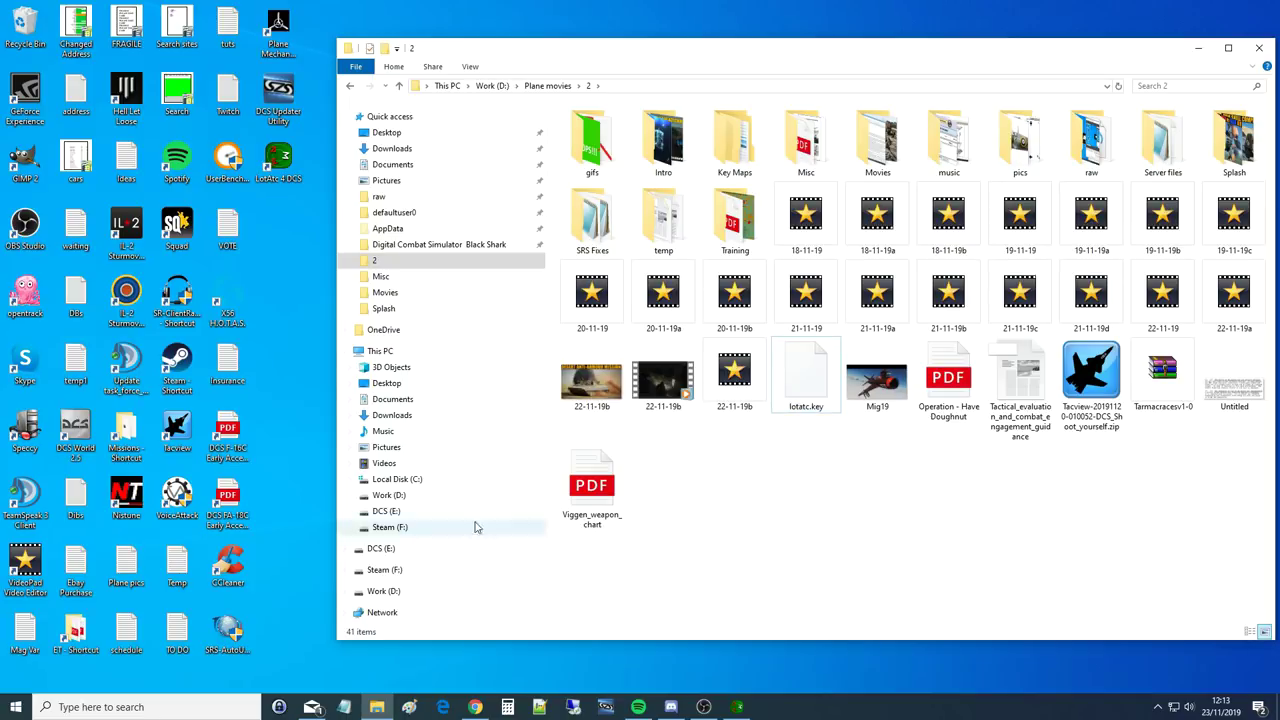
click(400, 482)
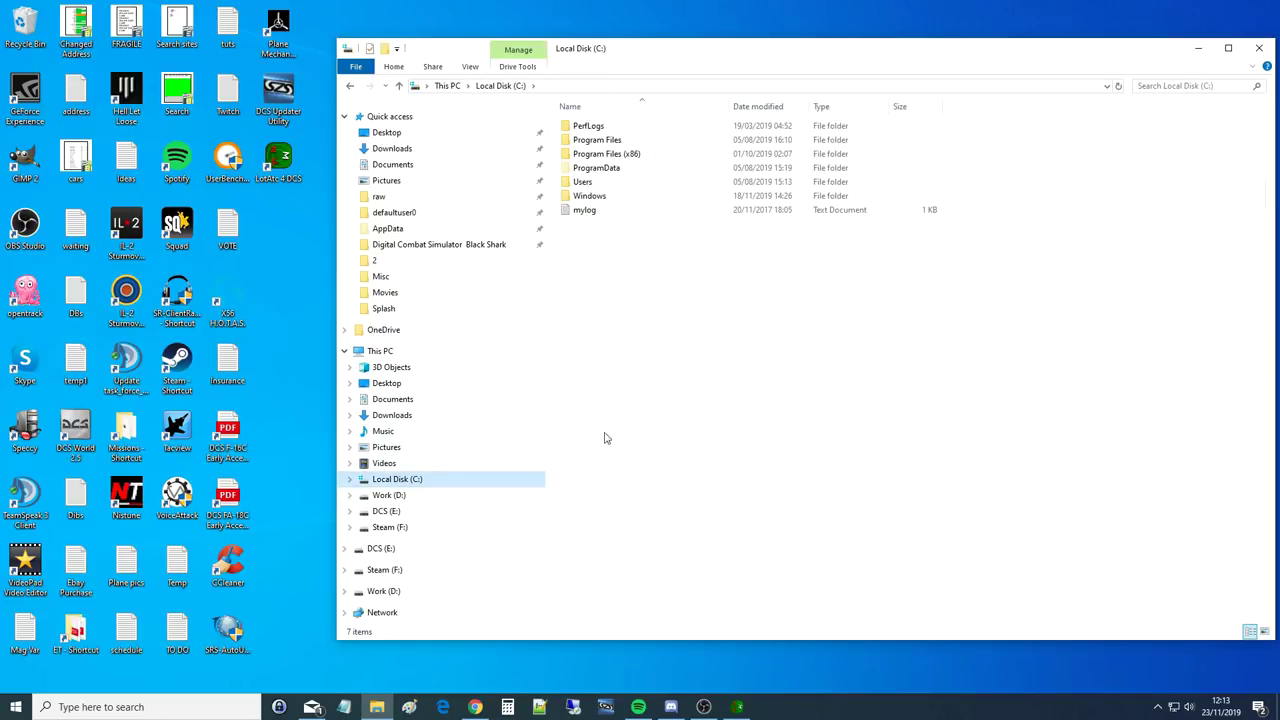
double_click(585, 183)
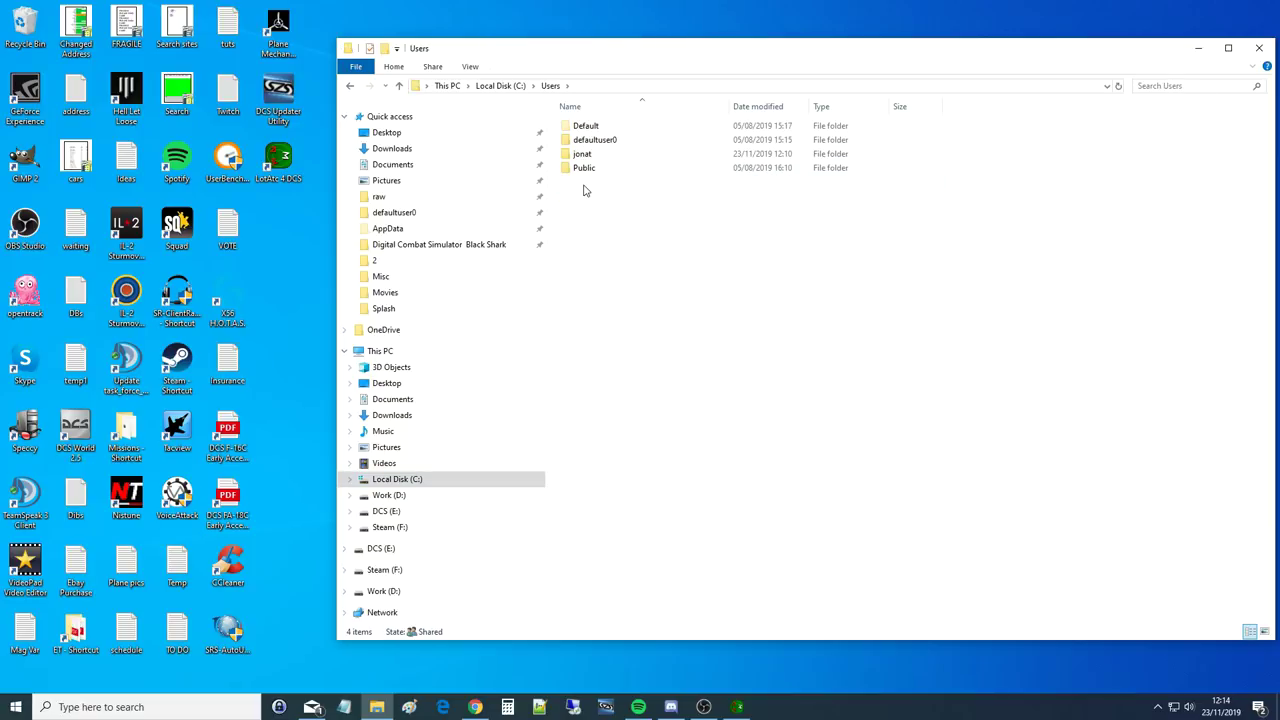
double_click(580, 155)
click(596, 377)
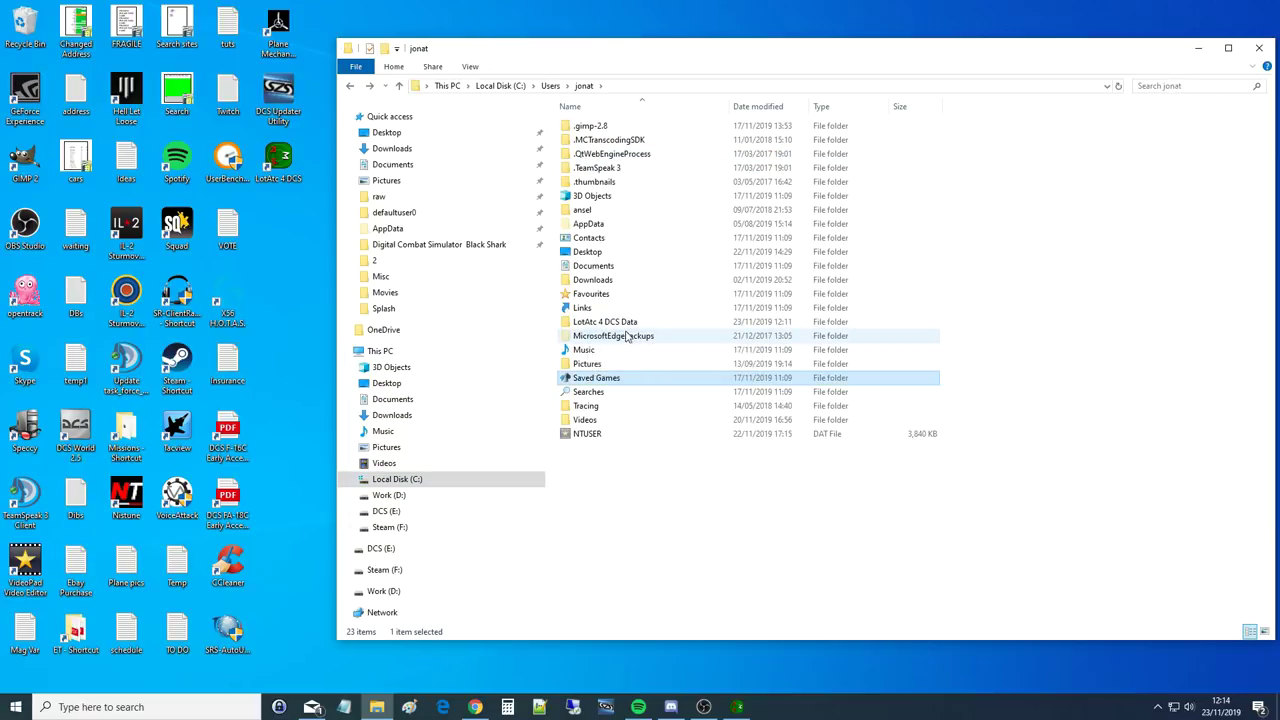
double_click(597, 323)
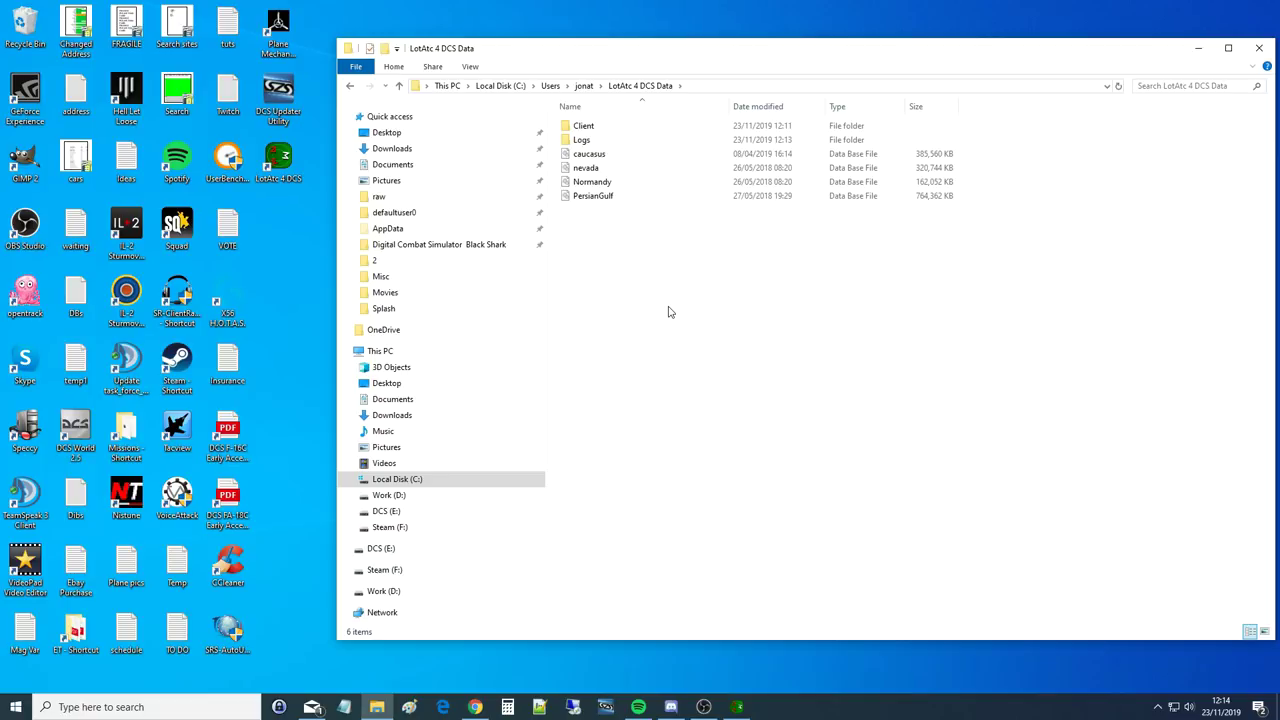
double_click(582, 128)
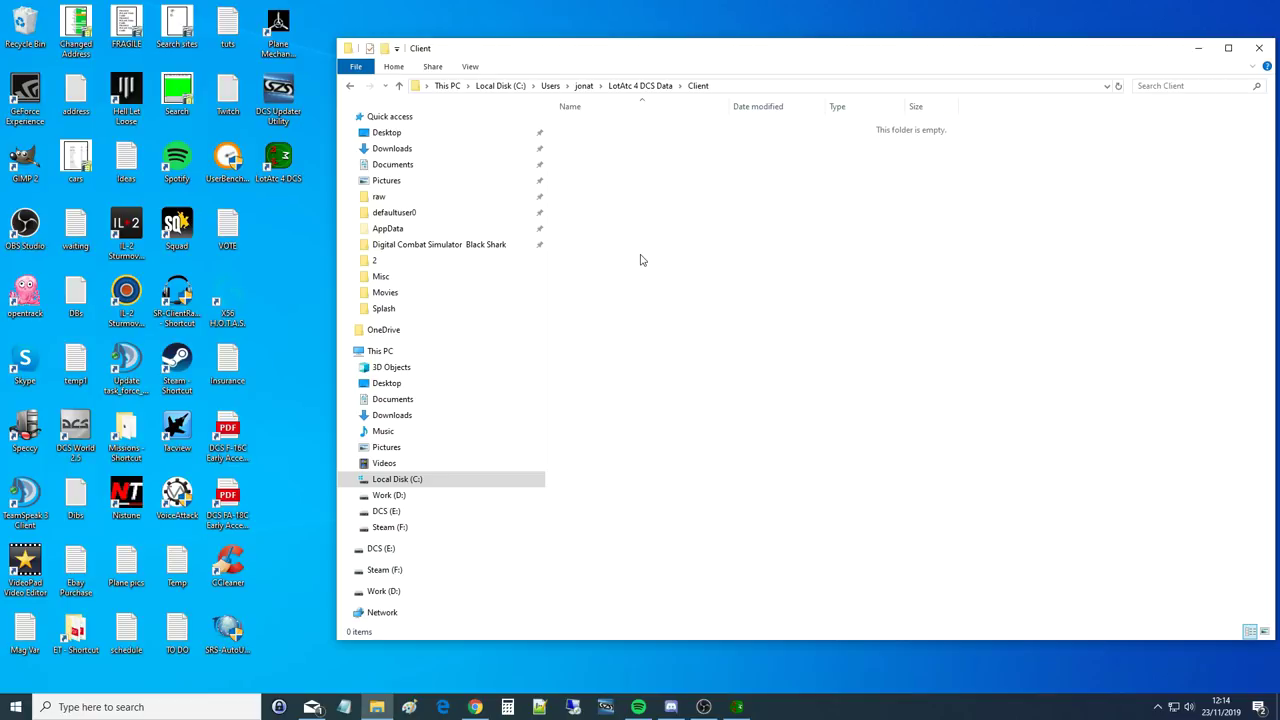
key(ctrl+v)
click(681, 250)
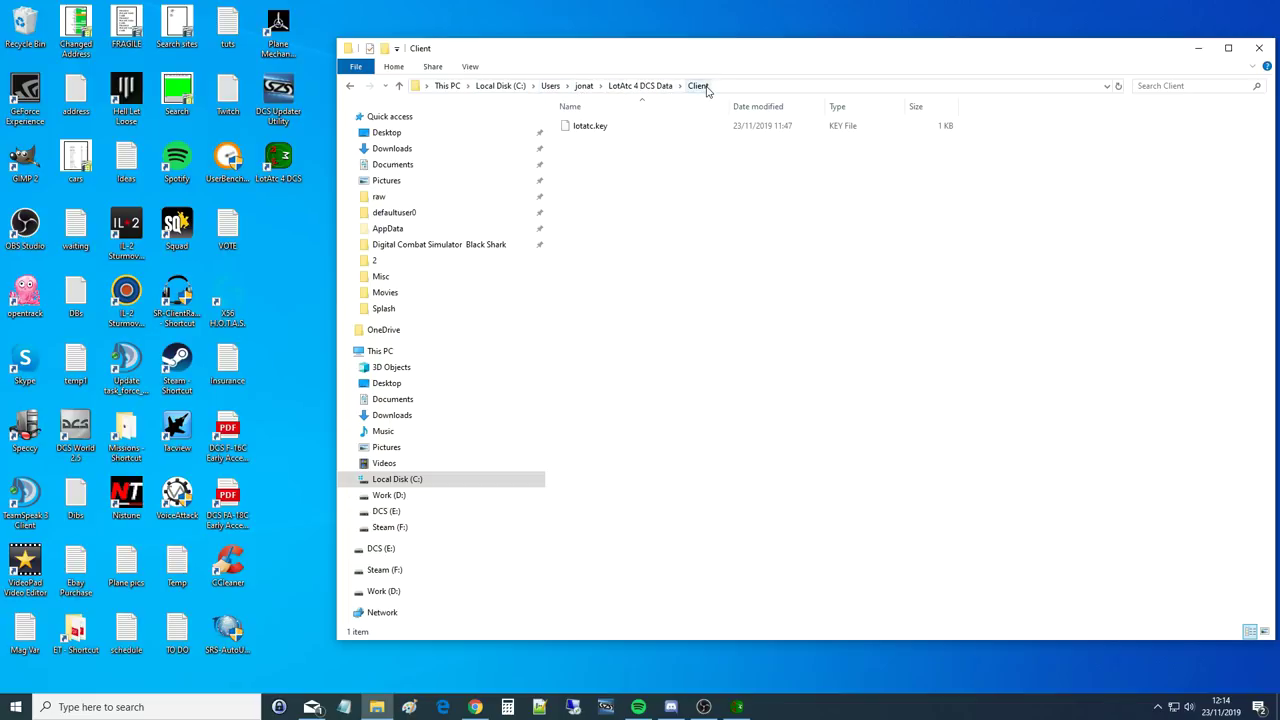
Relaunch LotAtc 4 DCS from the desktop shortcut and maximize its window on the Caucasus map
click(281, 153)
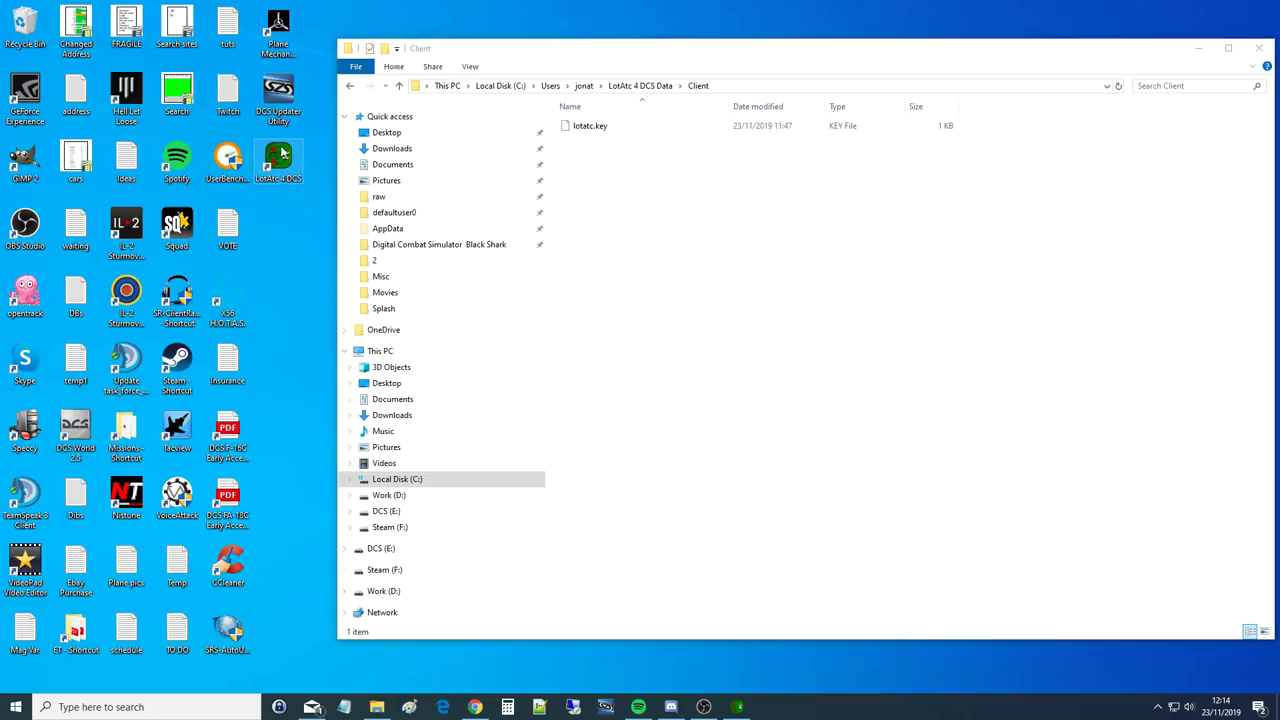
double_click(281, 160)
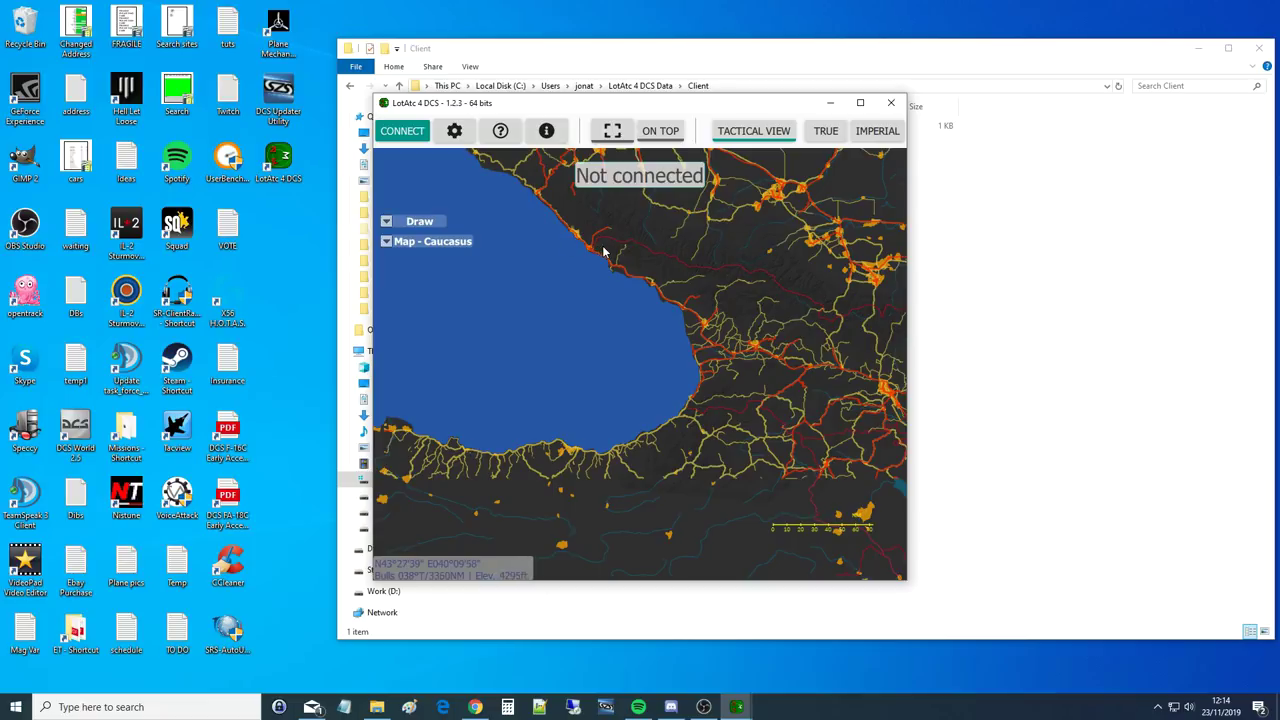
double_click(641, 110)
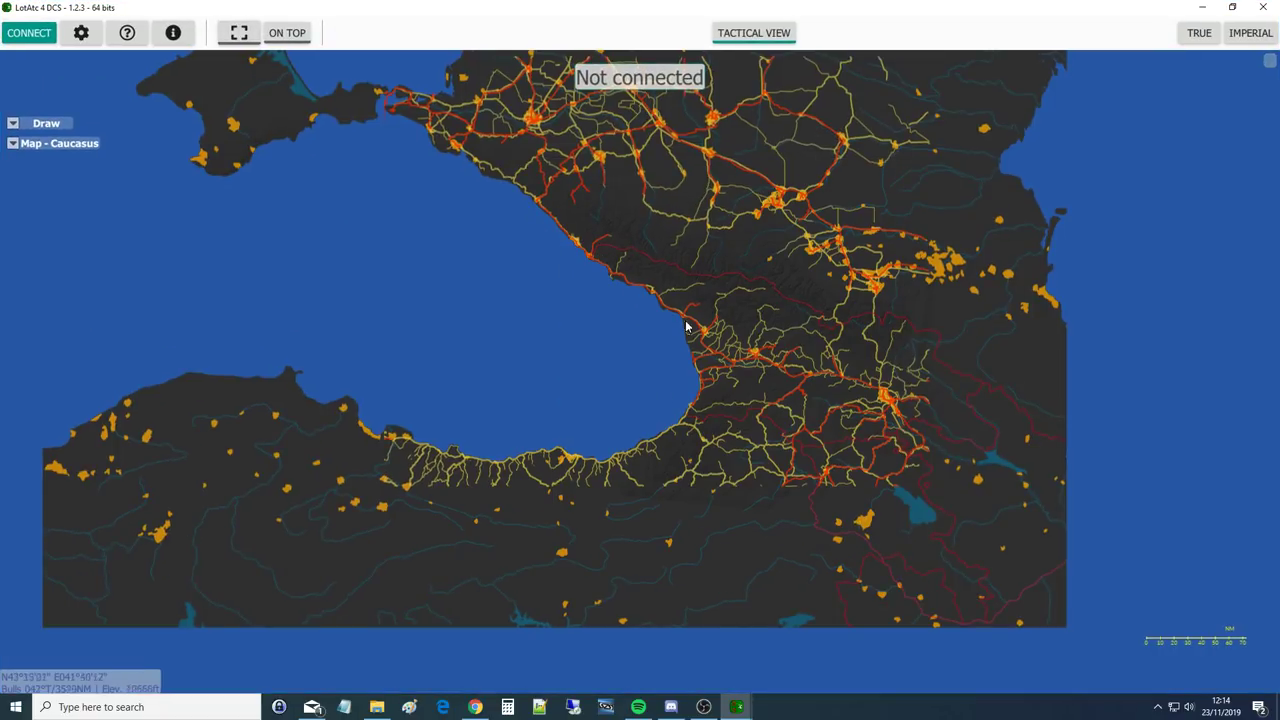
scroll(572, 423, down, 3)
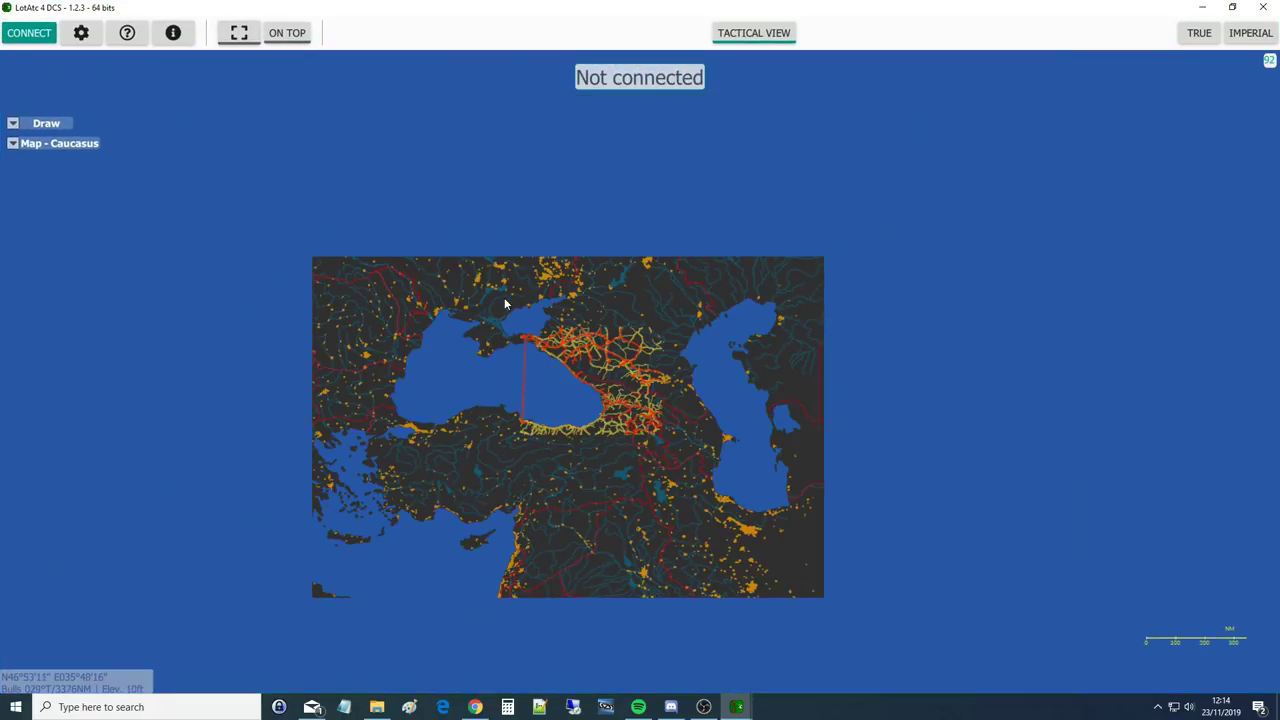
scroll(504, 297, up, 4)
scroll(595, 268, down, 3)
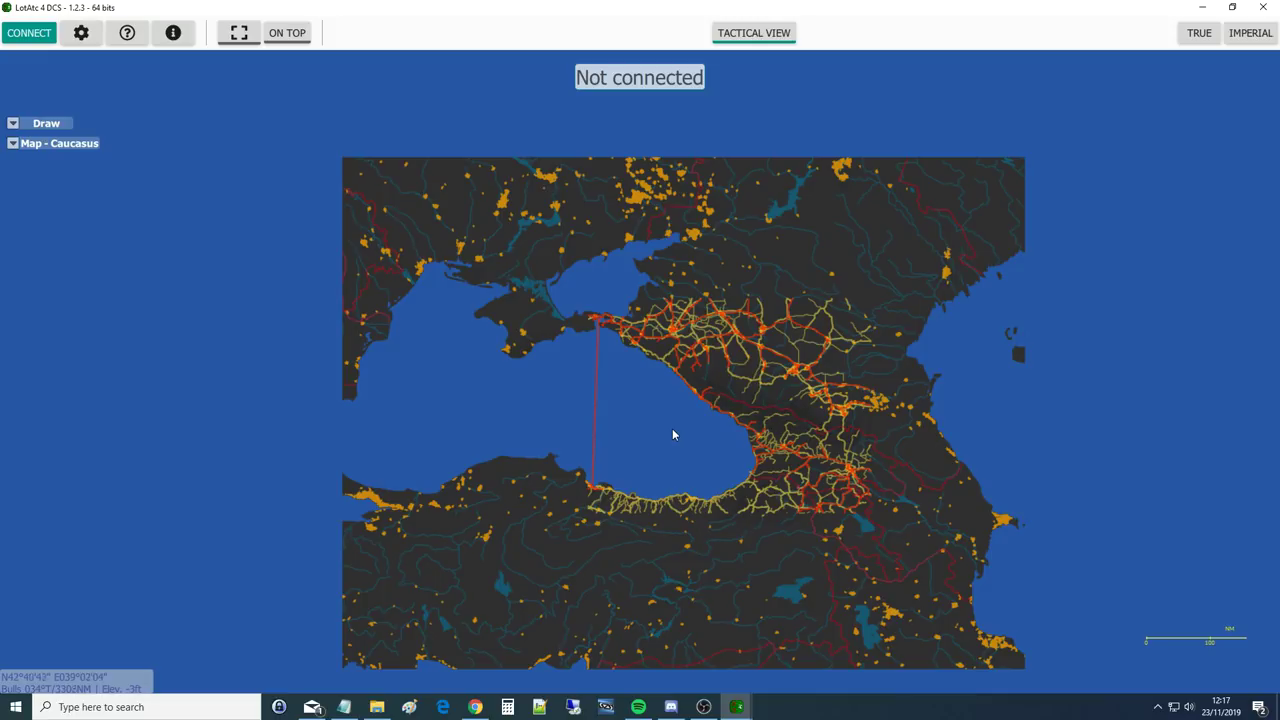
Review the GR training server's name and address, keep Blue coalition, and enter the server password
click(32, 34)
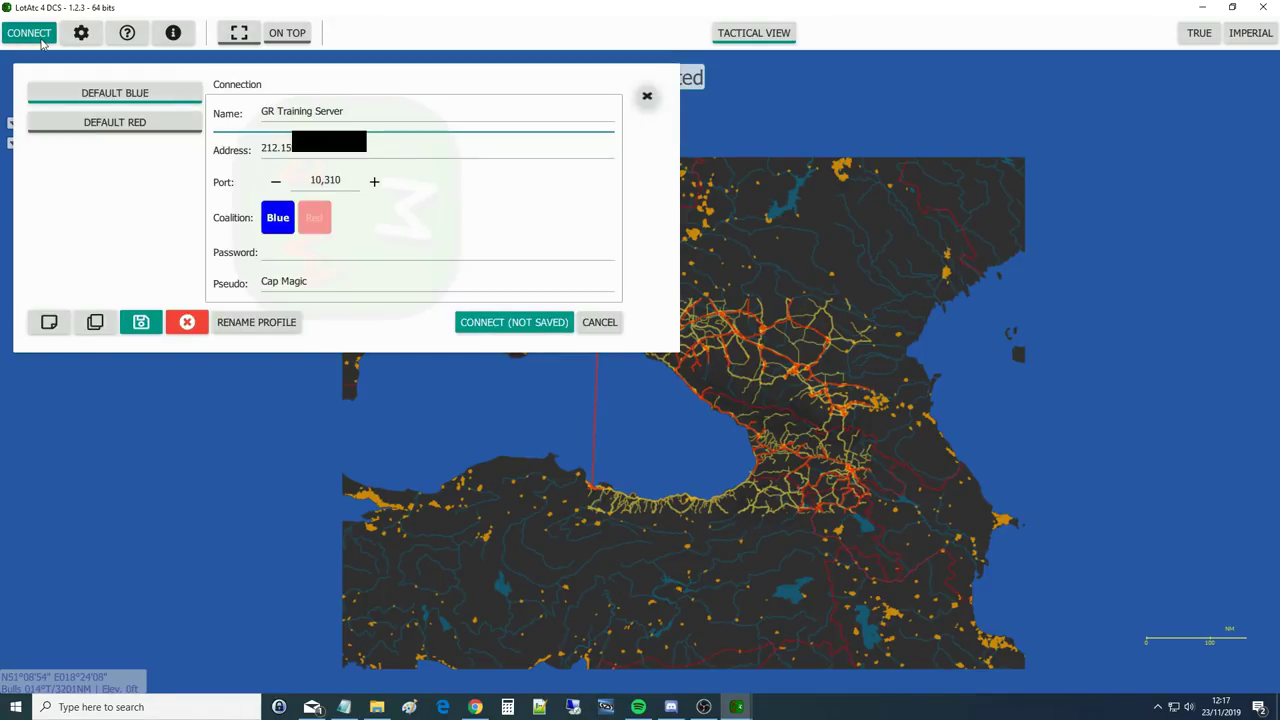
click(270, 113)
drag(351, 113, 262, 117)
click(268, 113)
click(271, 144)
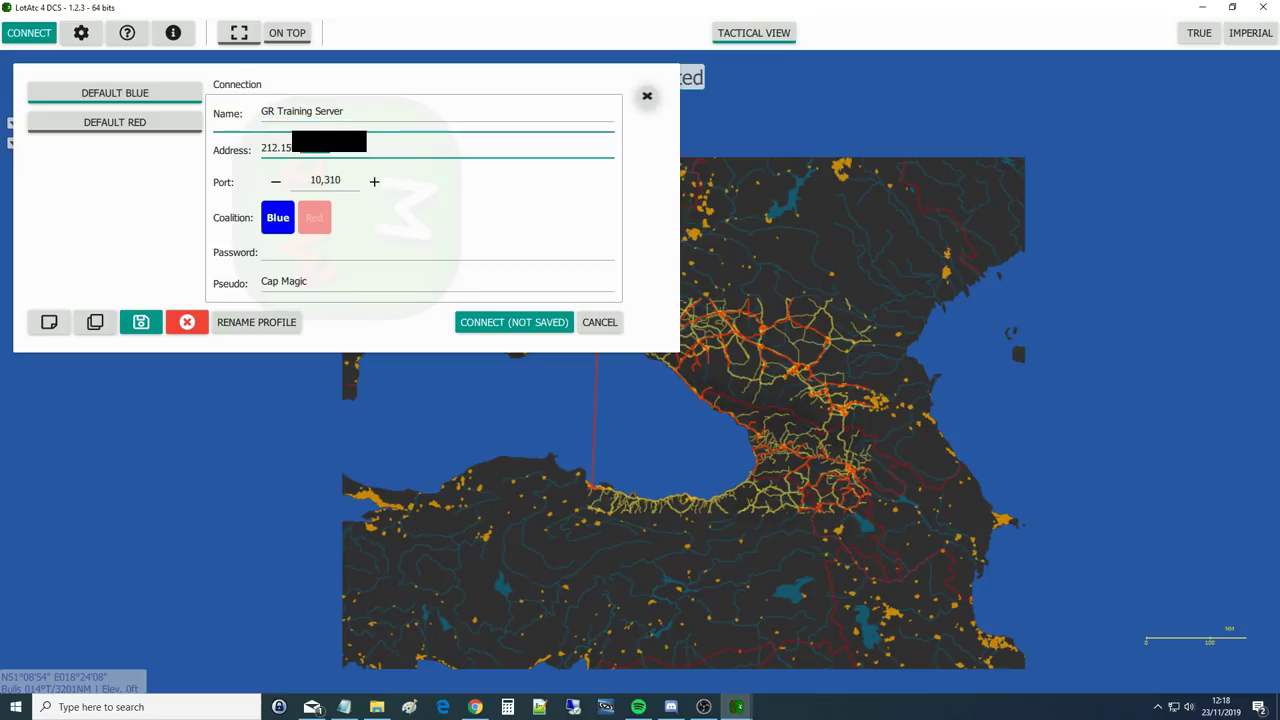
drag(338, 152, 262, 148)
click(289, 253)
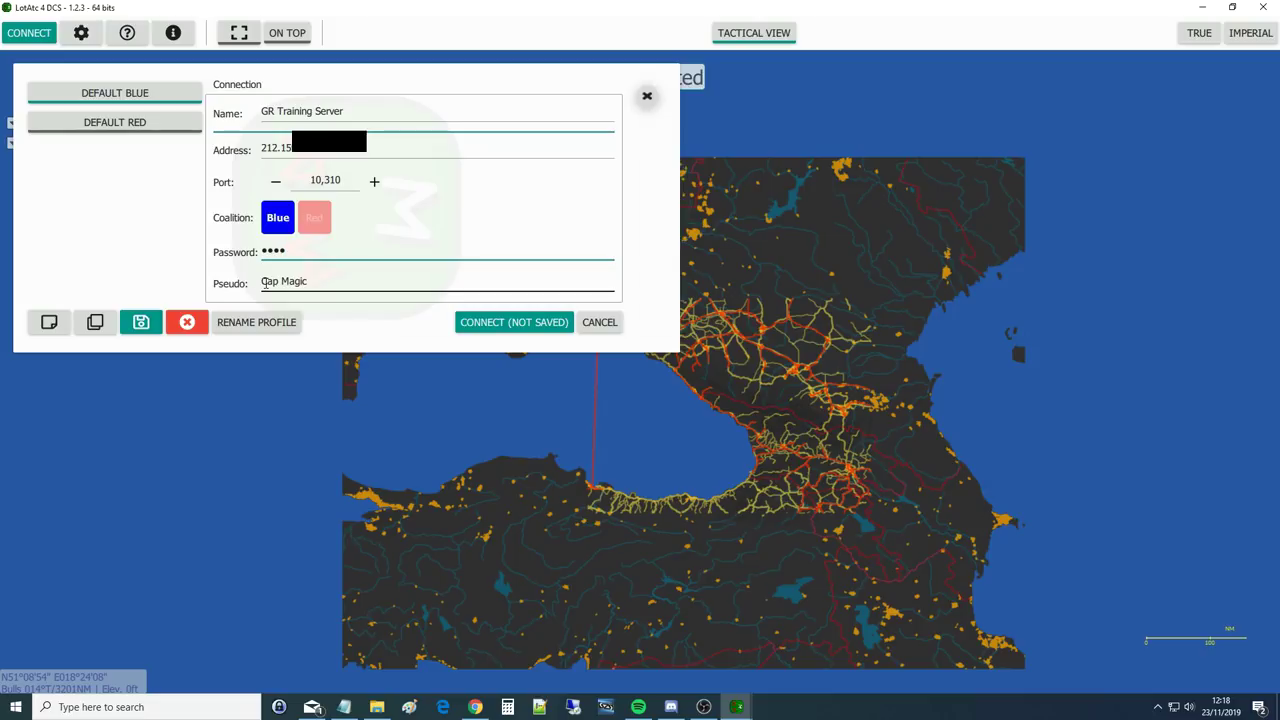
click(265, 282)
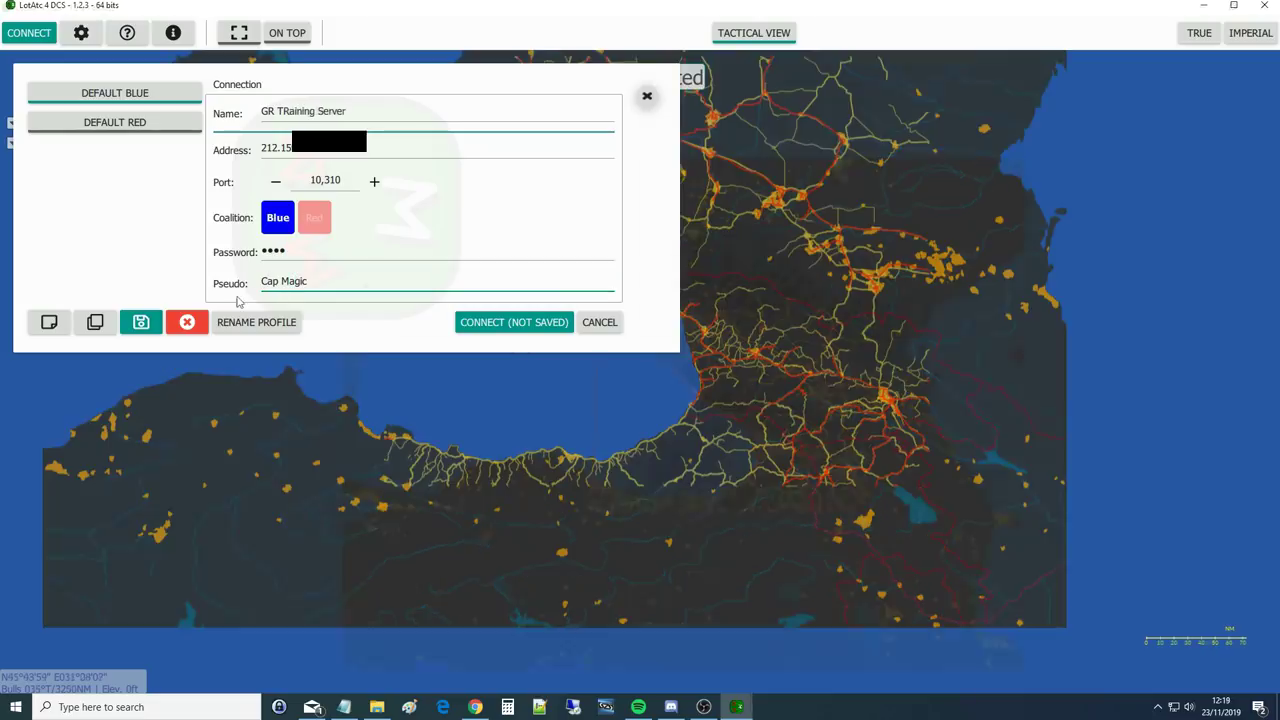
Connect to the server and dock the Objects and BRAA panels onto the map
click(472, 324)
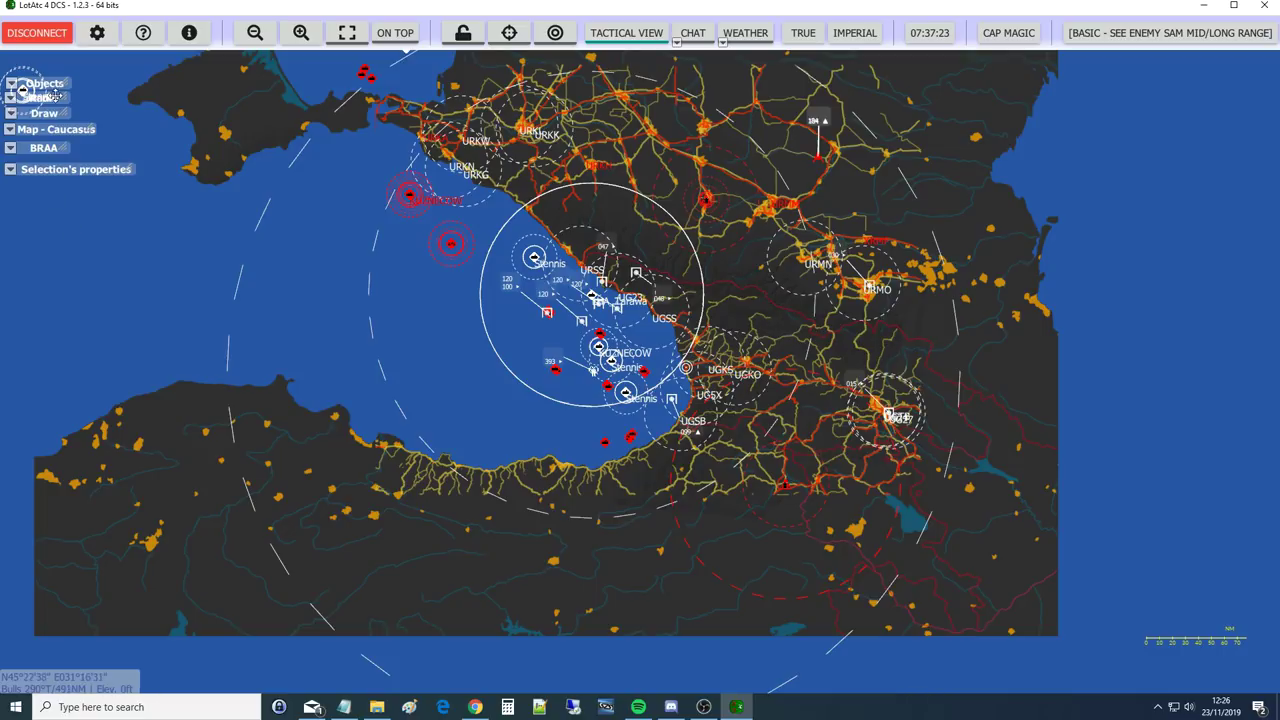
drag(55, 90, 89, 397)
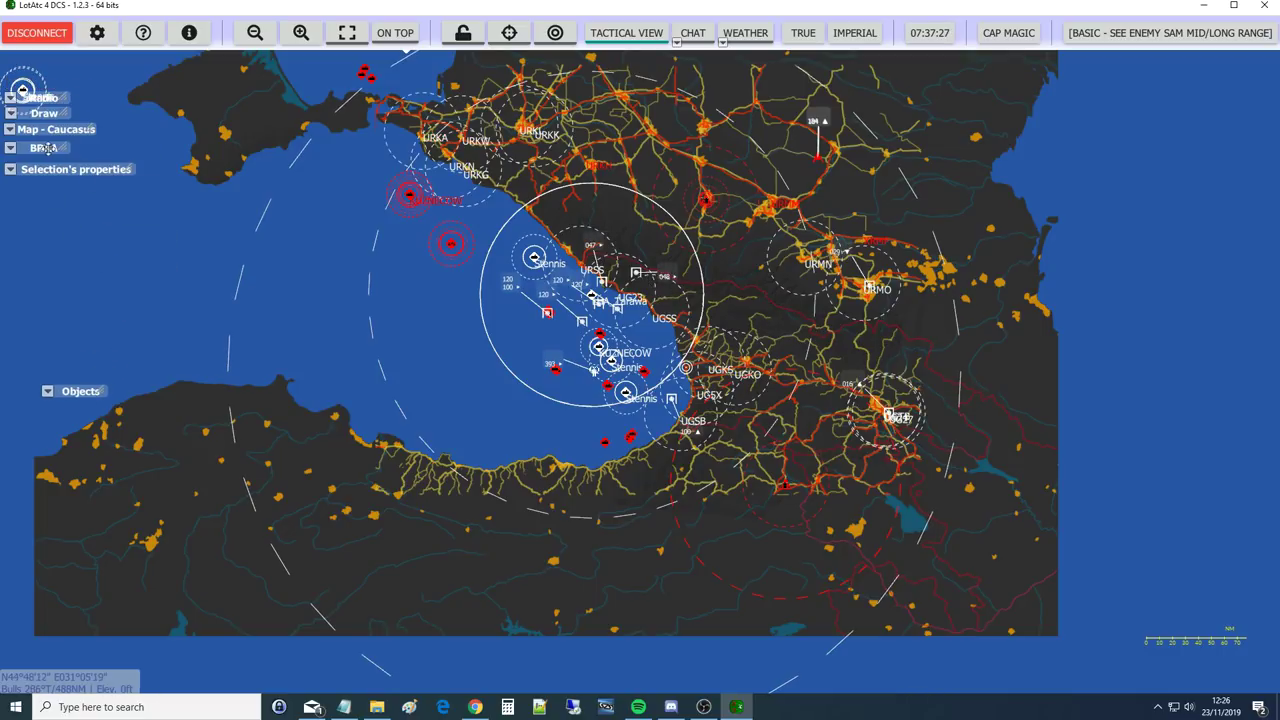
drag(47, 148, 92, 414)
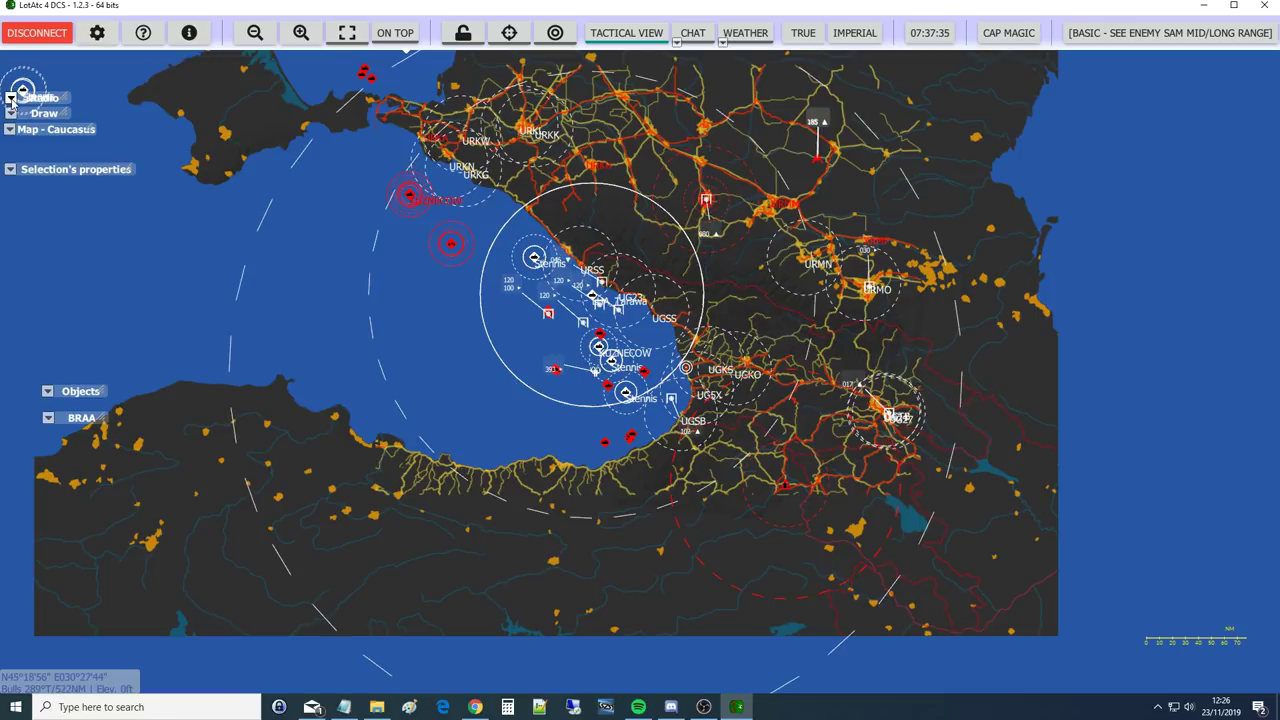
Make tabs of the Radio, Draw, Map - Caucasus and Selection's properties panels, then expand BRAA
click(12, 100)
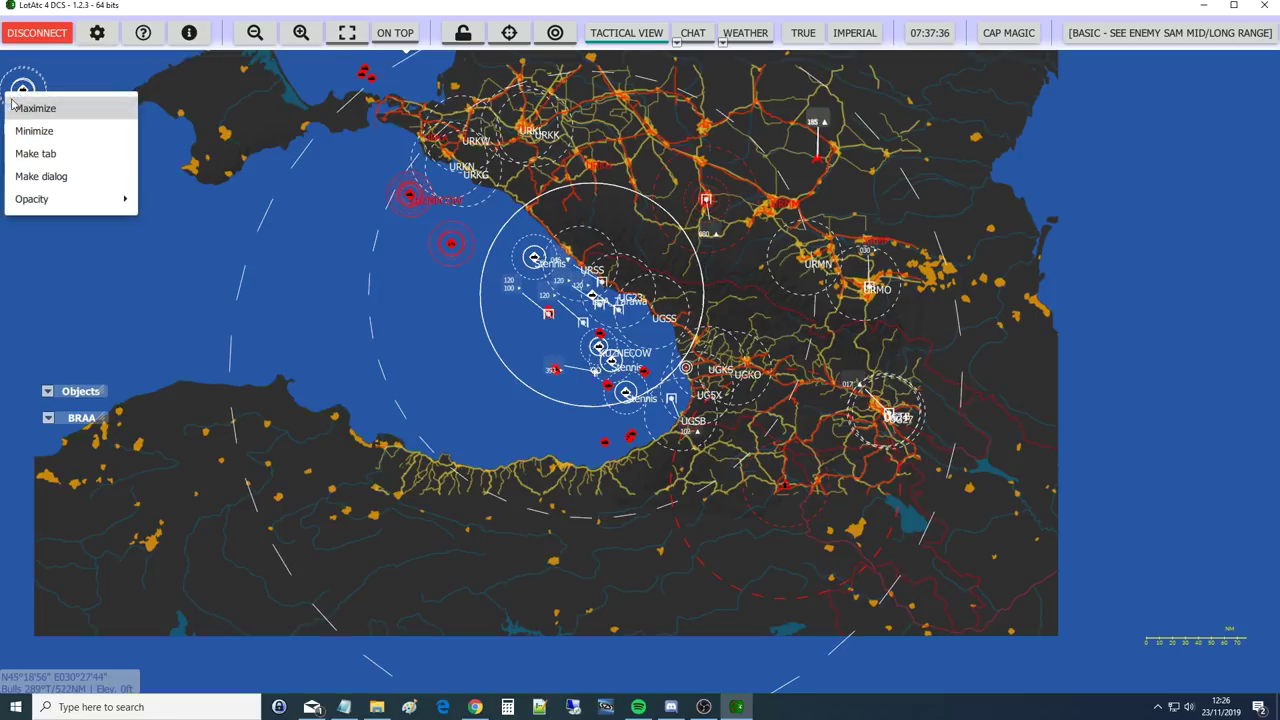
click(33, 154)
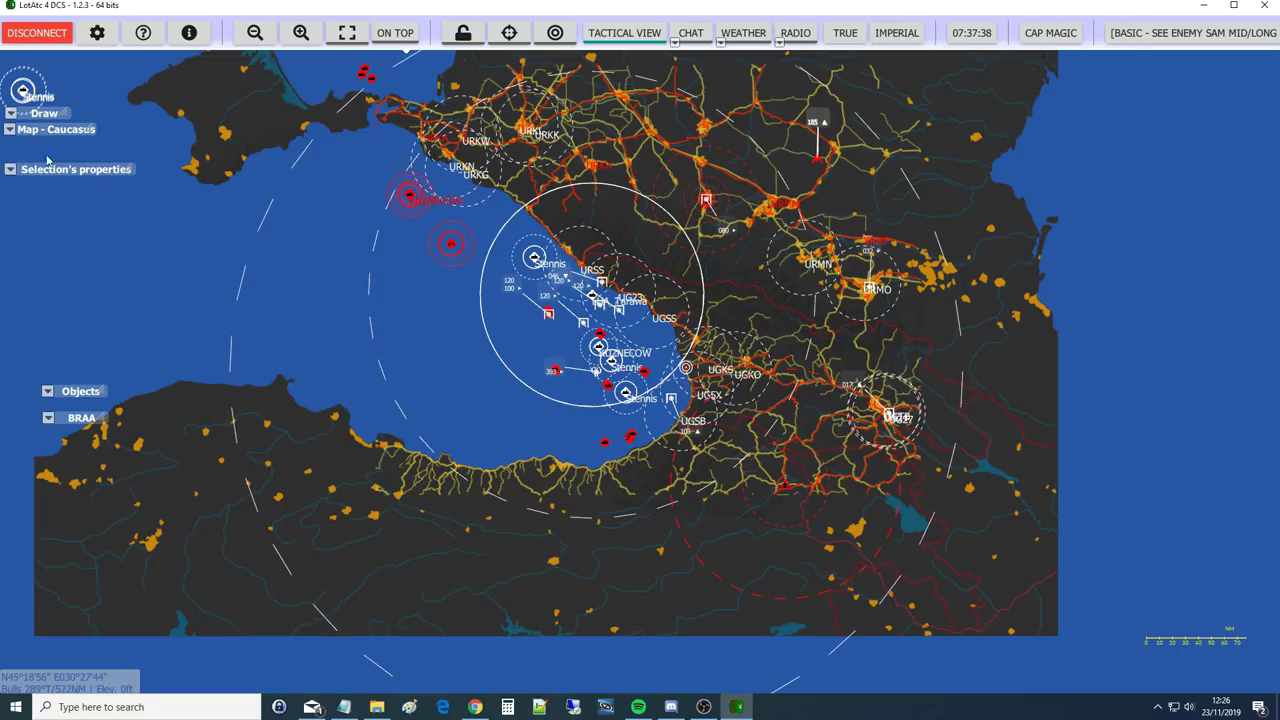
click(10, 113)
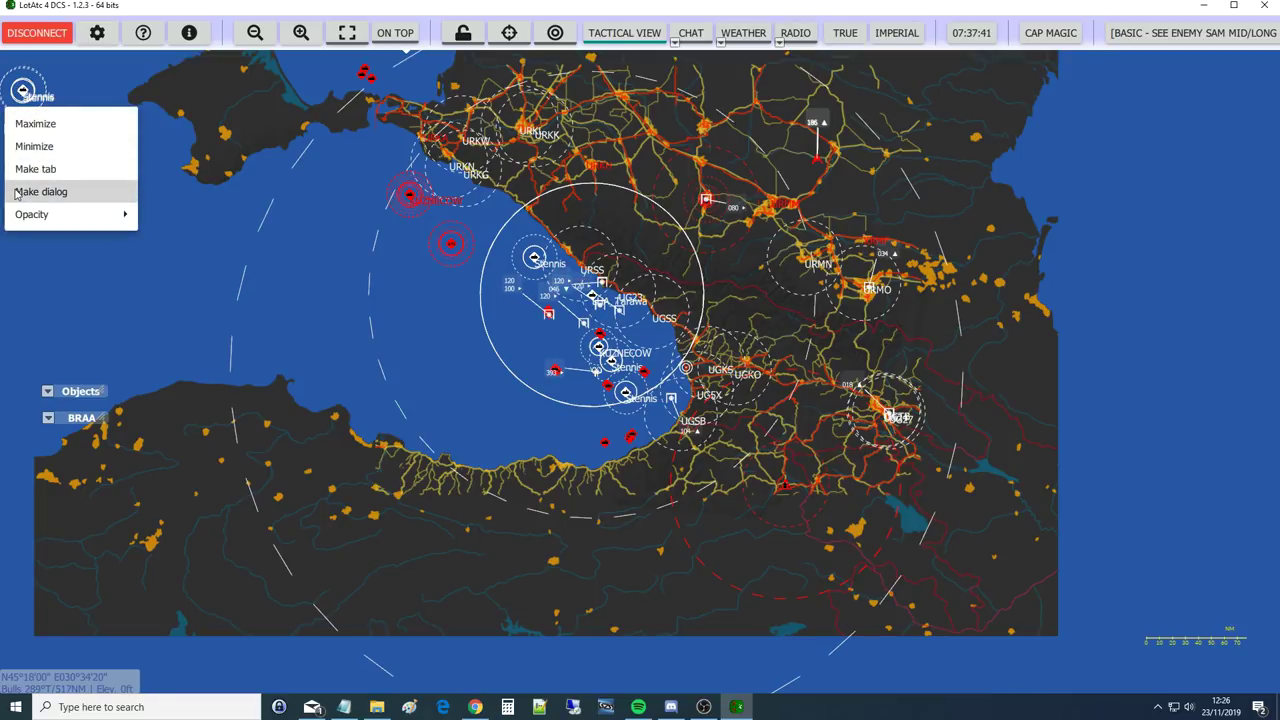
click(20, 169)
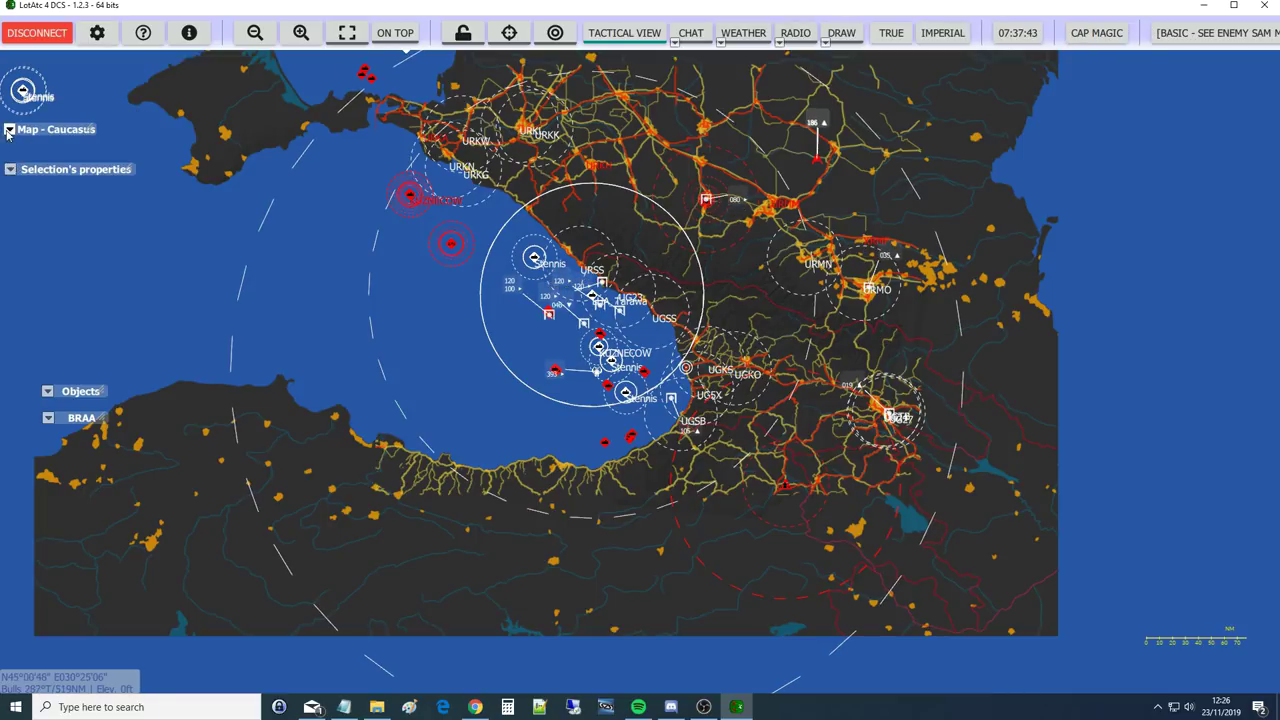
click(9, 130)
click(20, 185)
click(10, 169)
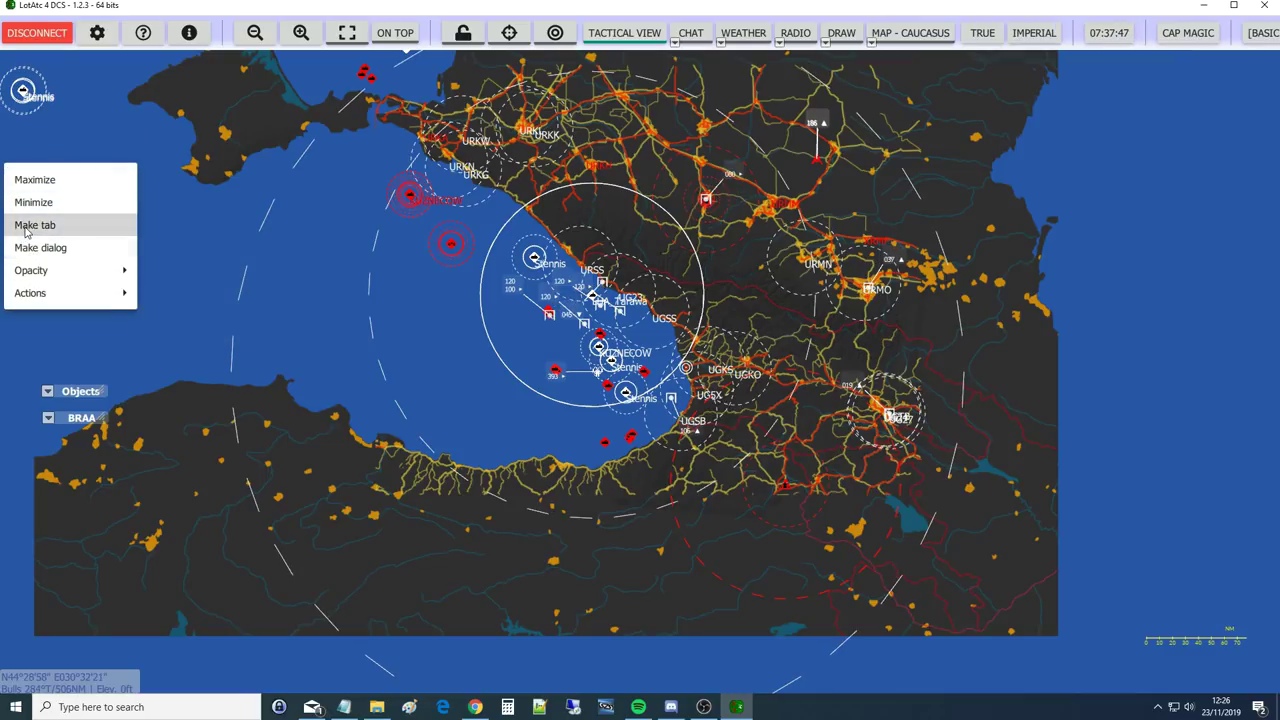
click(26, 231)
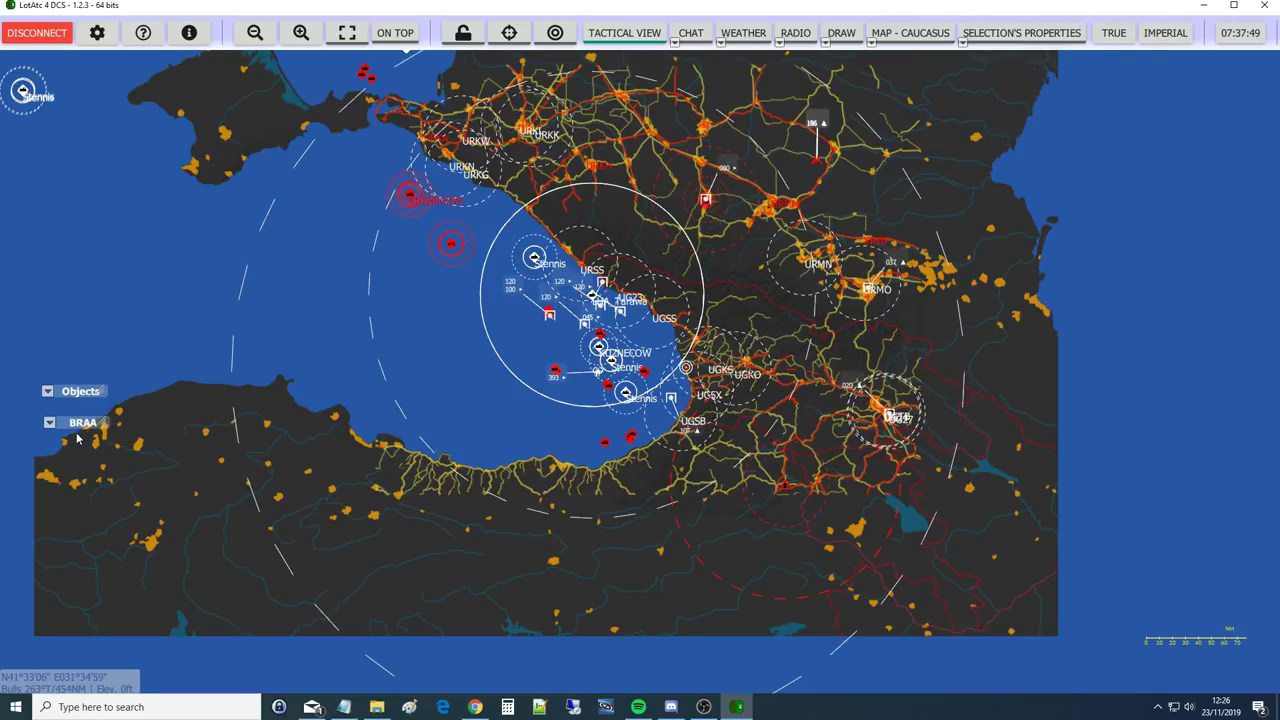
click(77, 437)
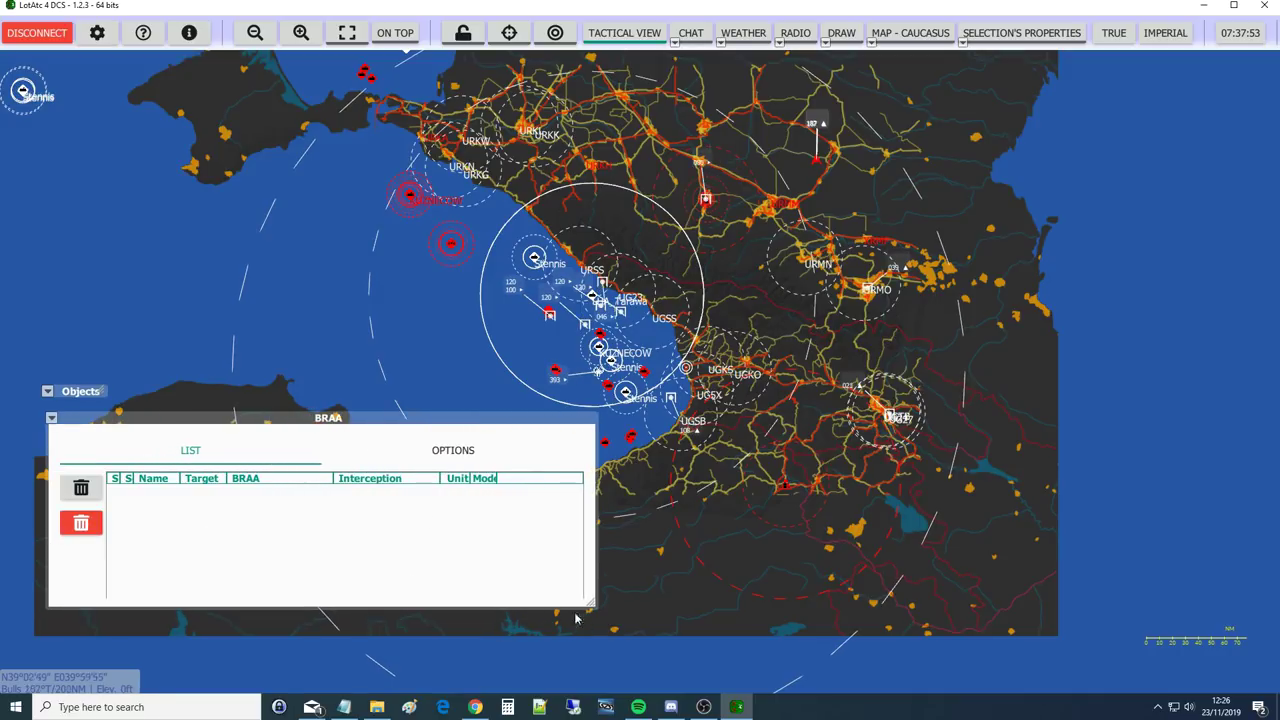
Place Objects above BRAA, widening Objects to show the Human column and narrowing BRAA
drag(381, 436, 338, 491)
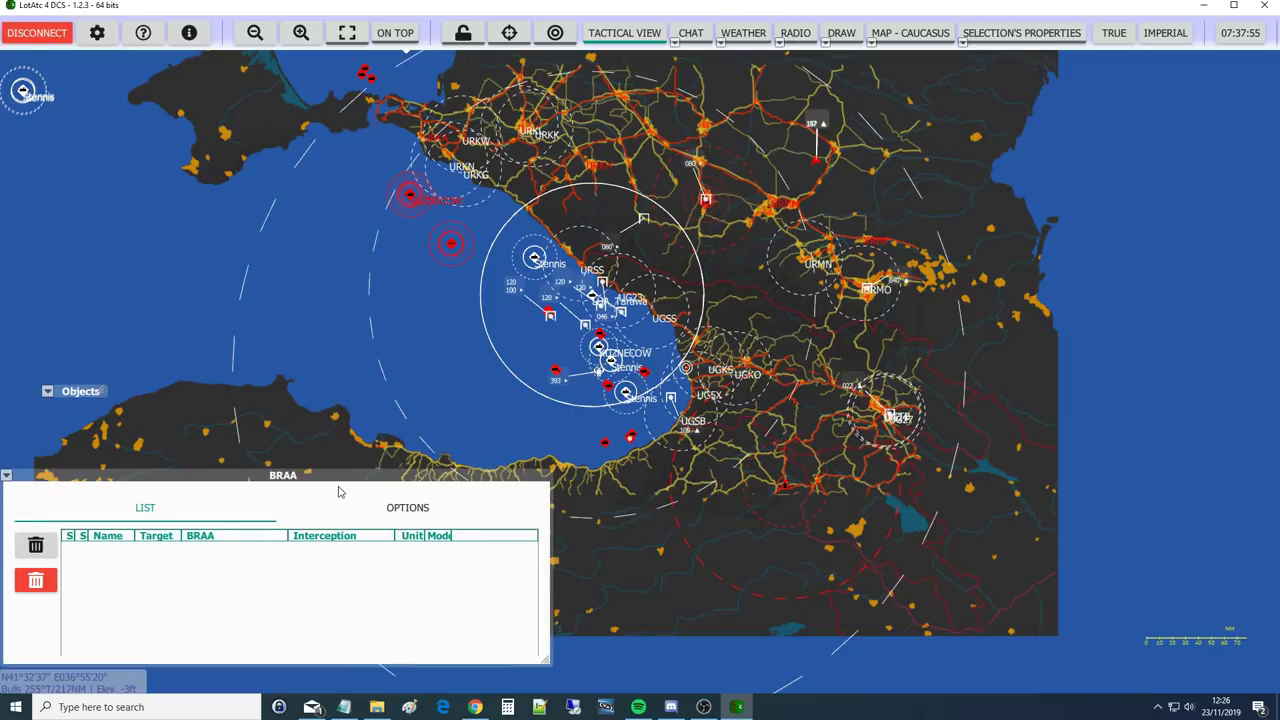
drag(86, 391, 510, 468)
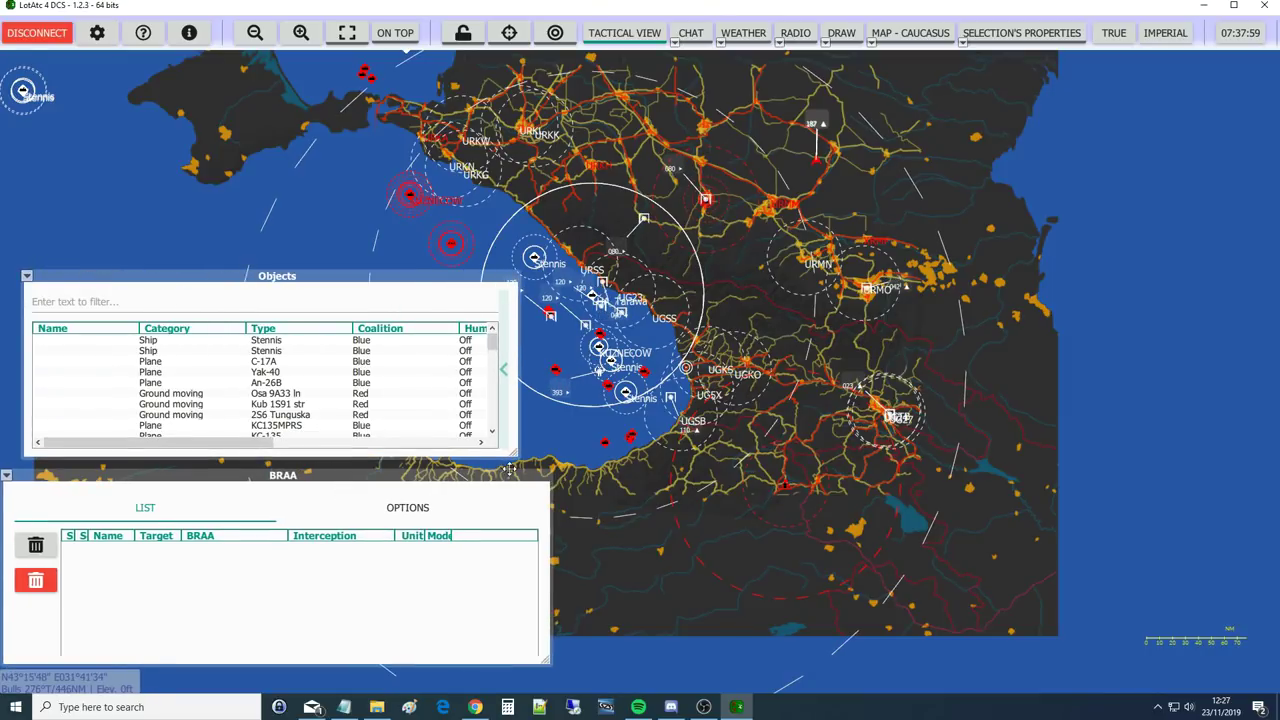
drag(360, 276, 339, 285)
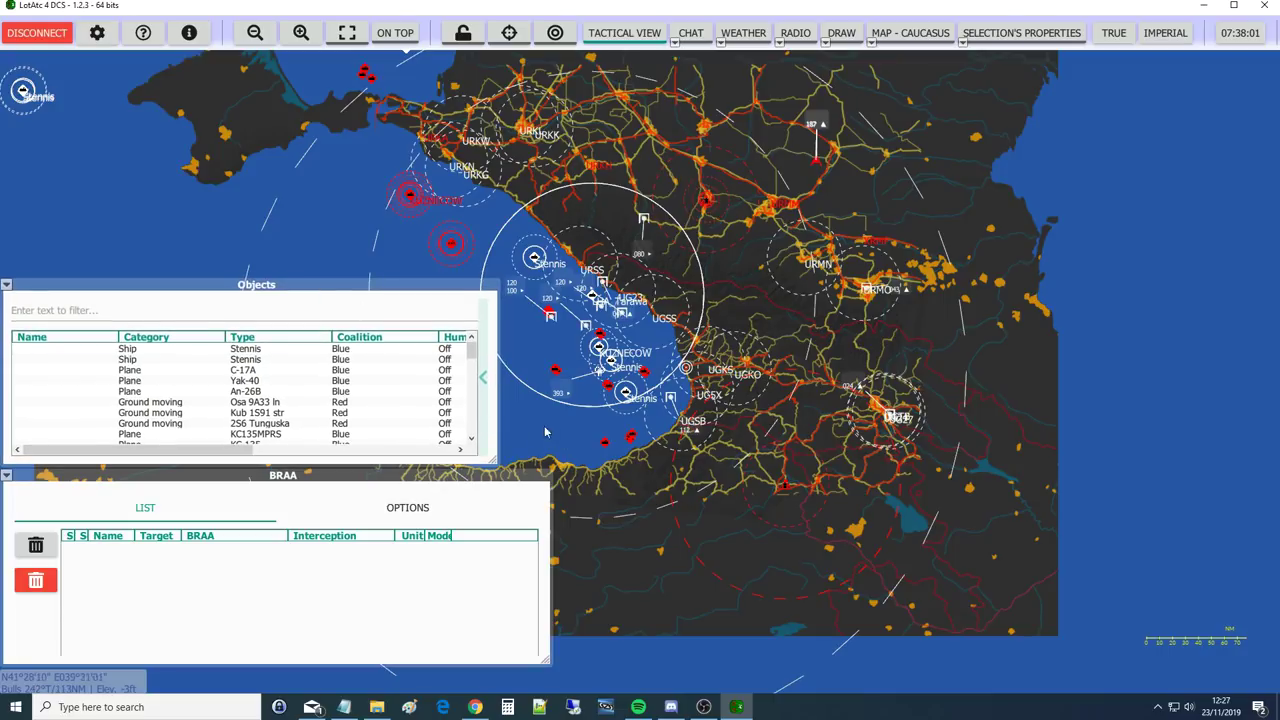
drag(496, 461, 521, 467)
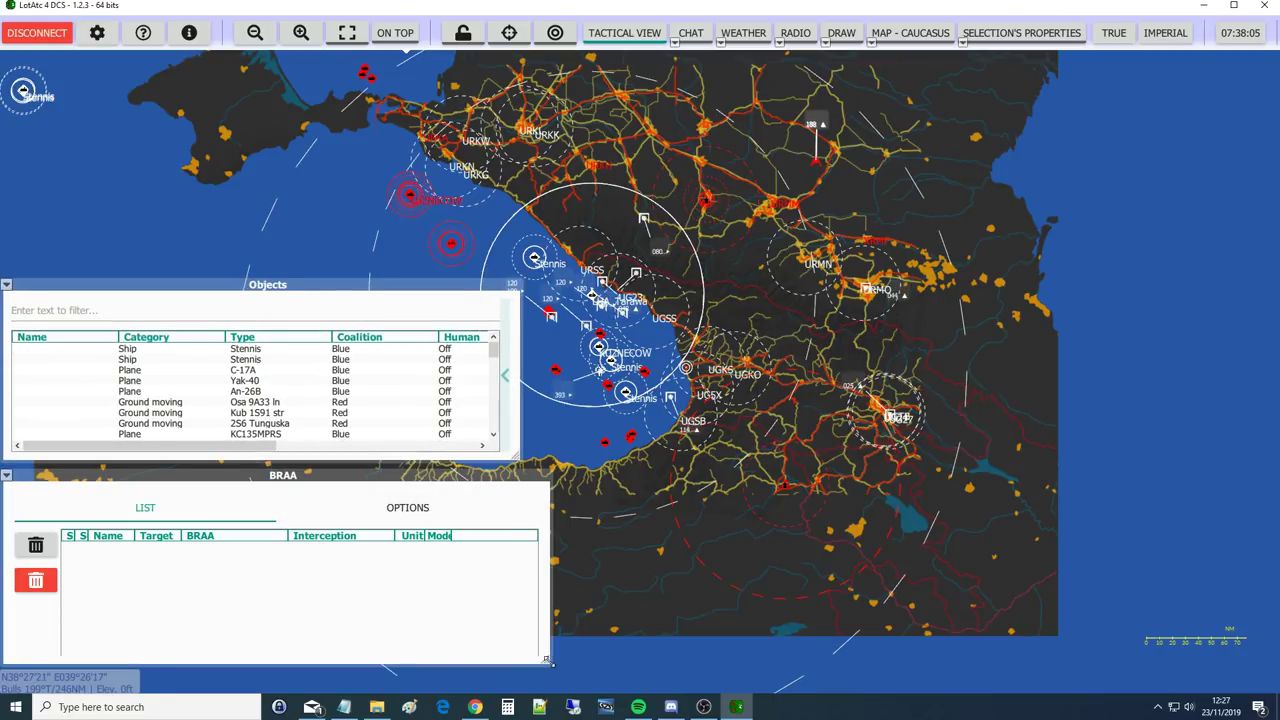
drag(547, 660, 520, 656)
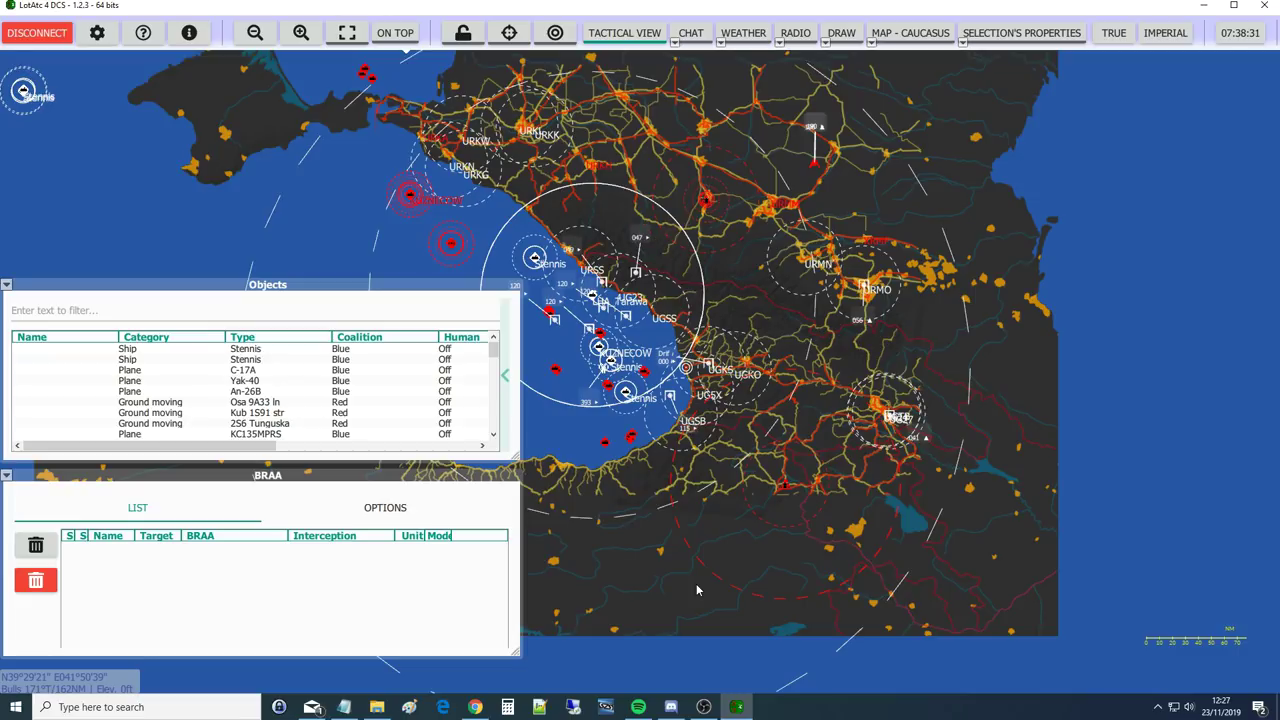
Filter the Objects list with Human set to On, leaving only the AV8BNA listed
click(505, 375)
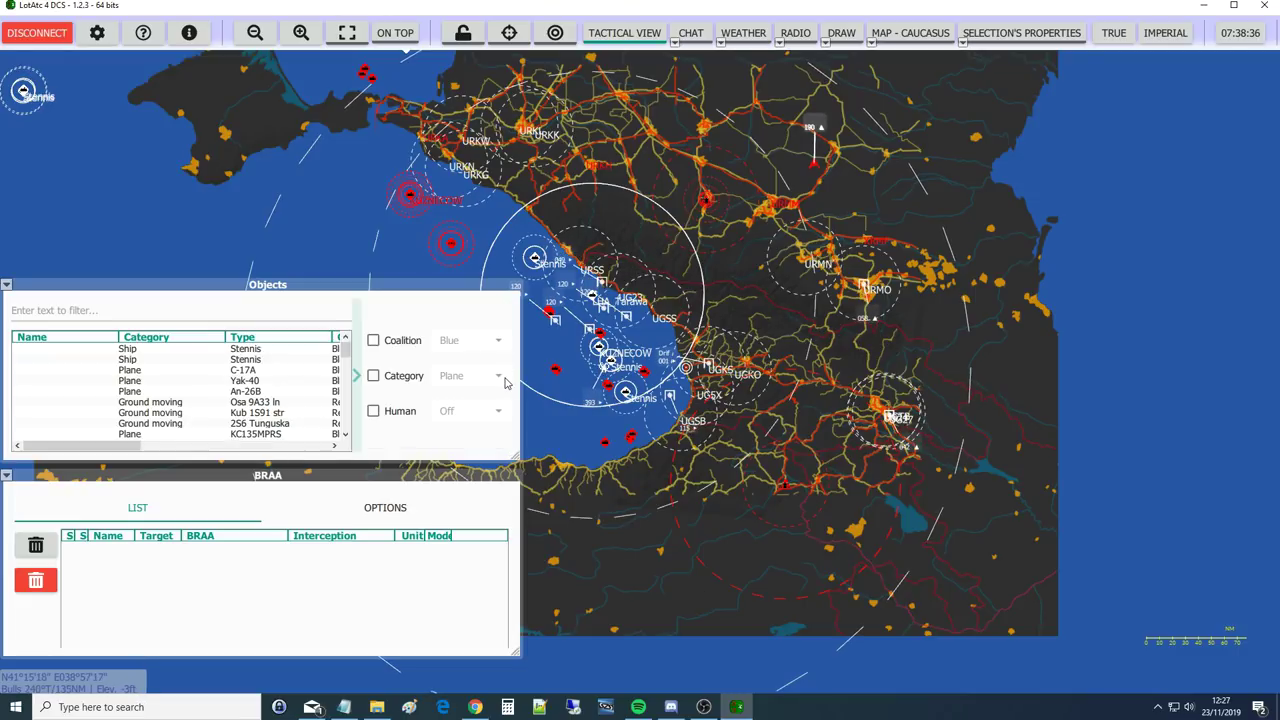
click(373, 411)
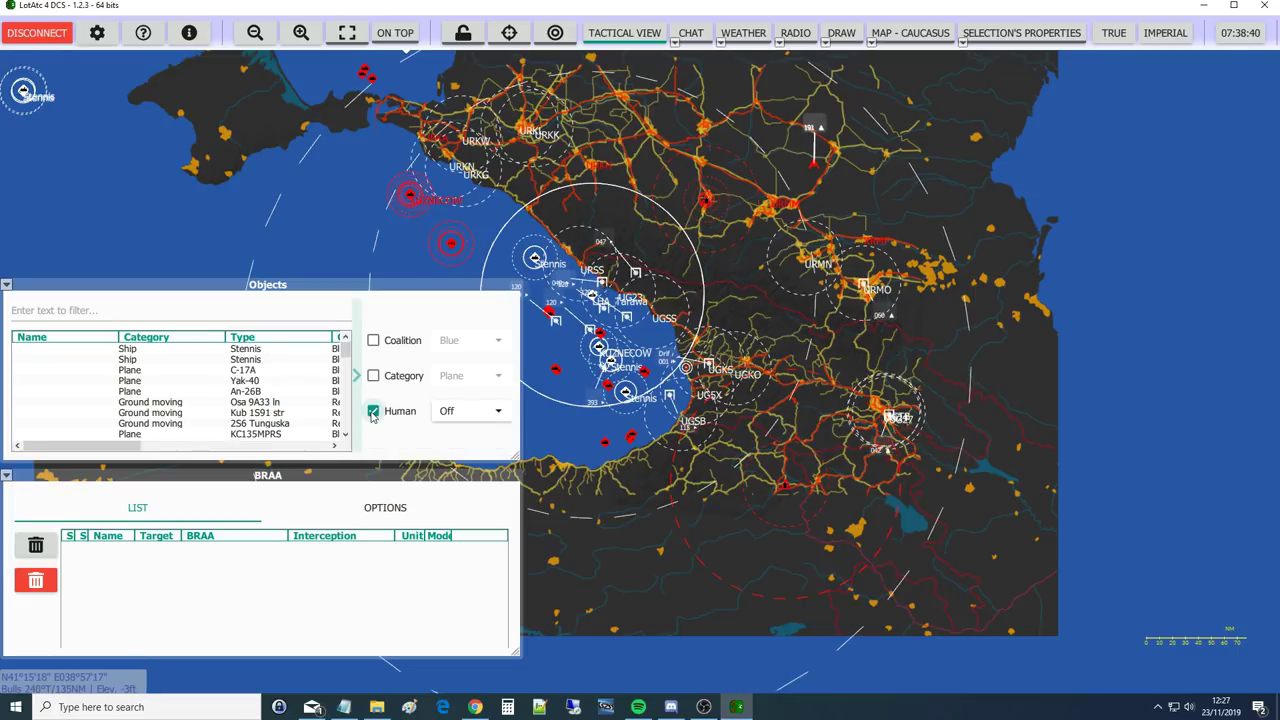
click(498, 414)
click(455, 431)
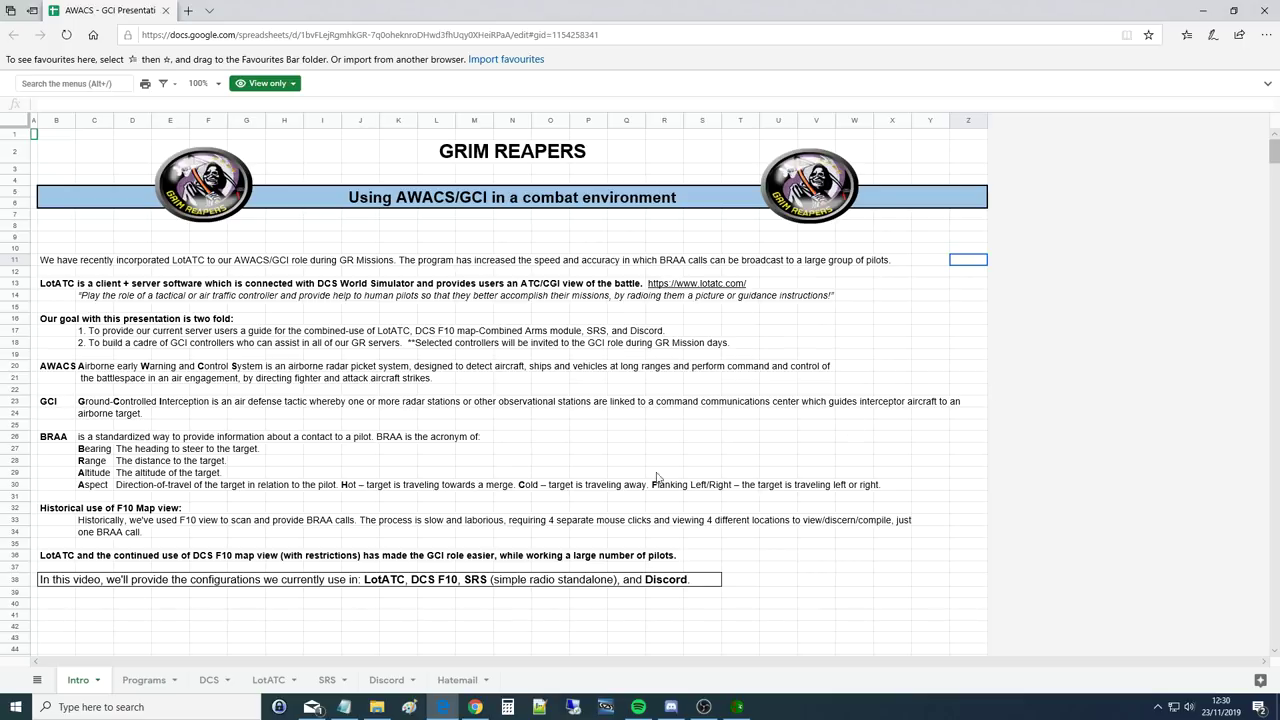
Look through the Programs sheet, then go to the DCS sheet with its F10 map screenshot
click(152, 681)
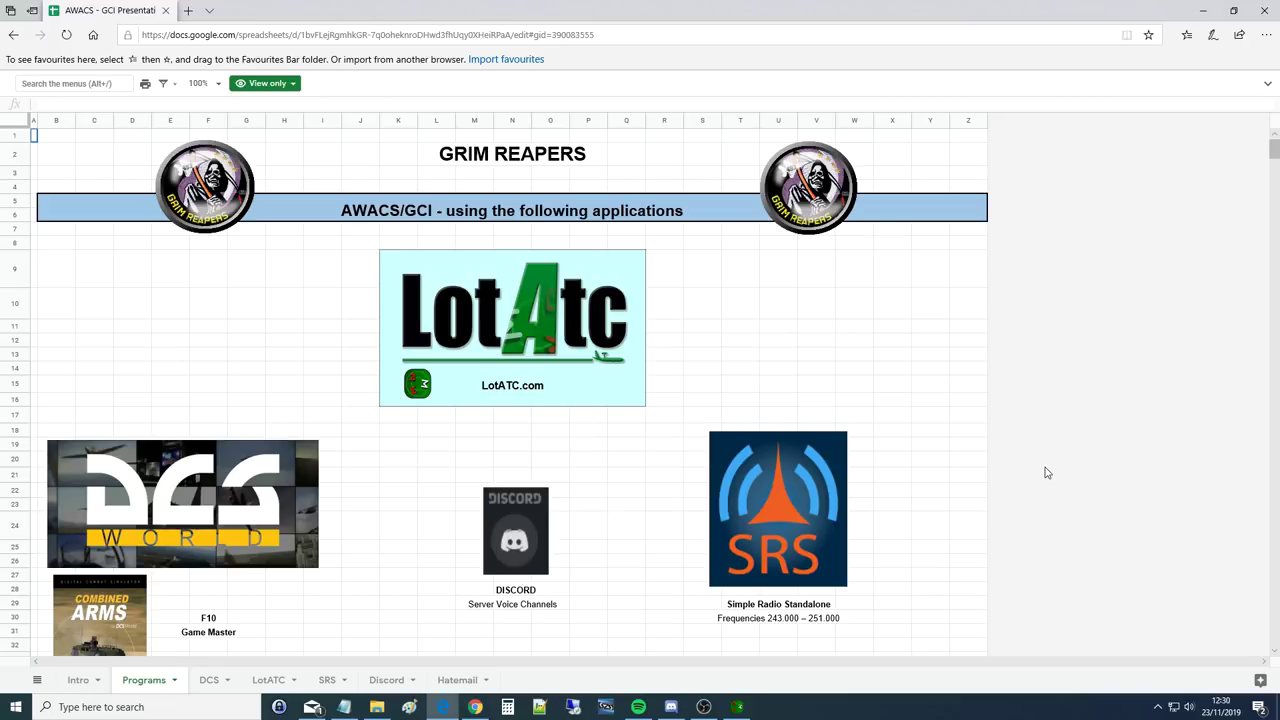
scroll(1049, 469, down, 2)
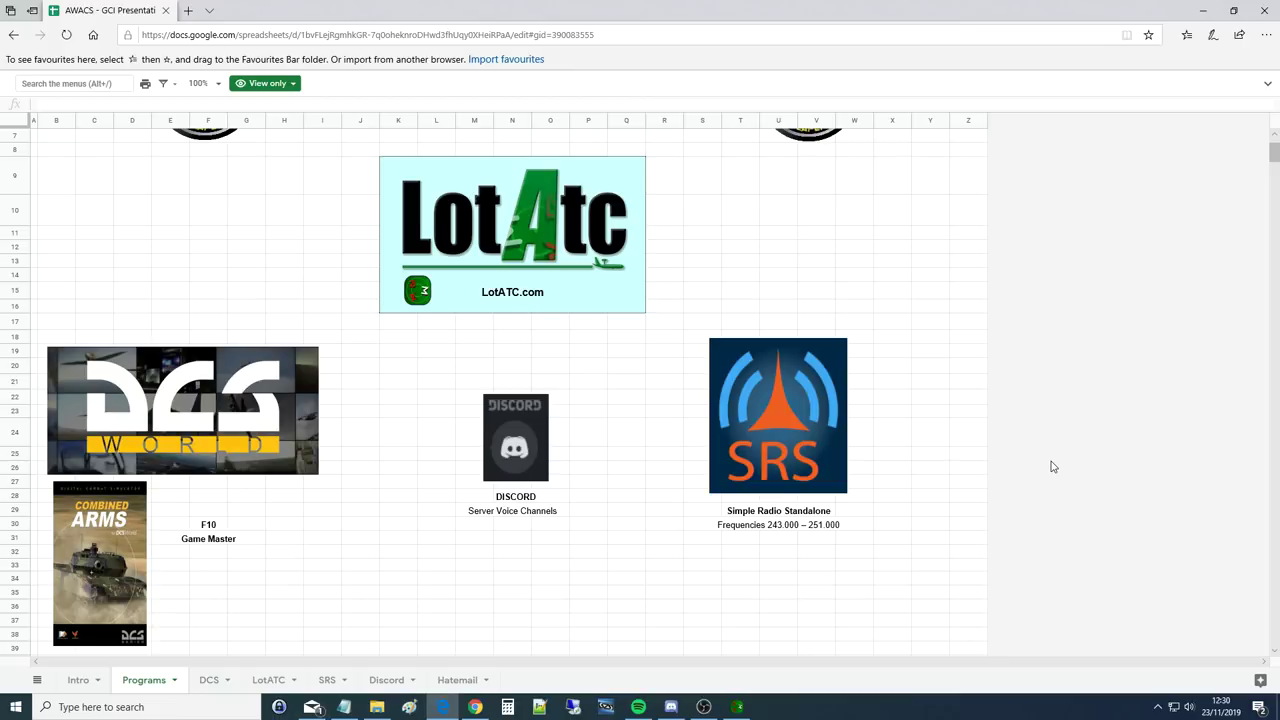
scroll(1051, 467, up, 2)
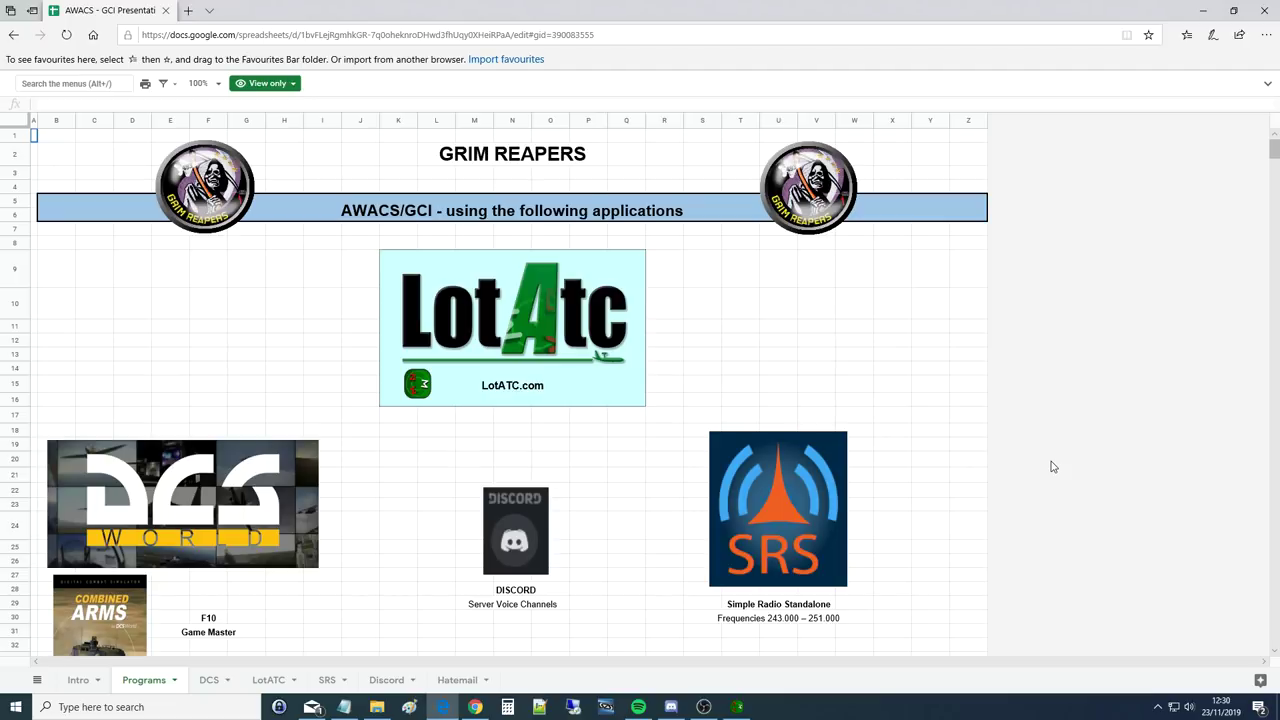
click(209, 680)
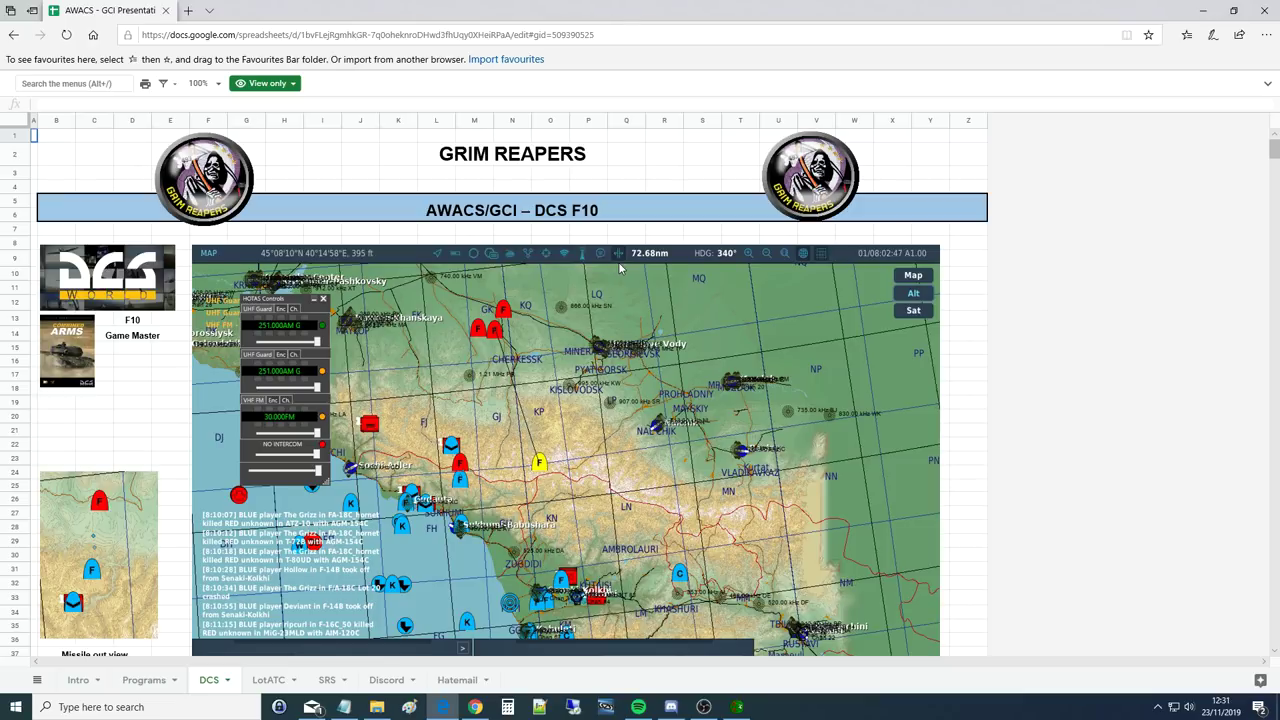
Scroll over the DCS sheet, then move to the LotATC sheet's settings screenshots
scroll(619, 267, down, 3)
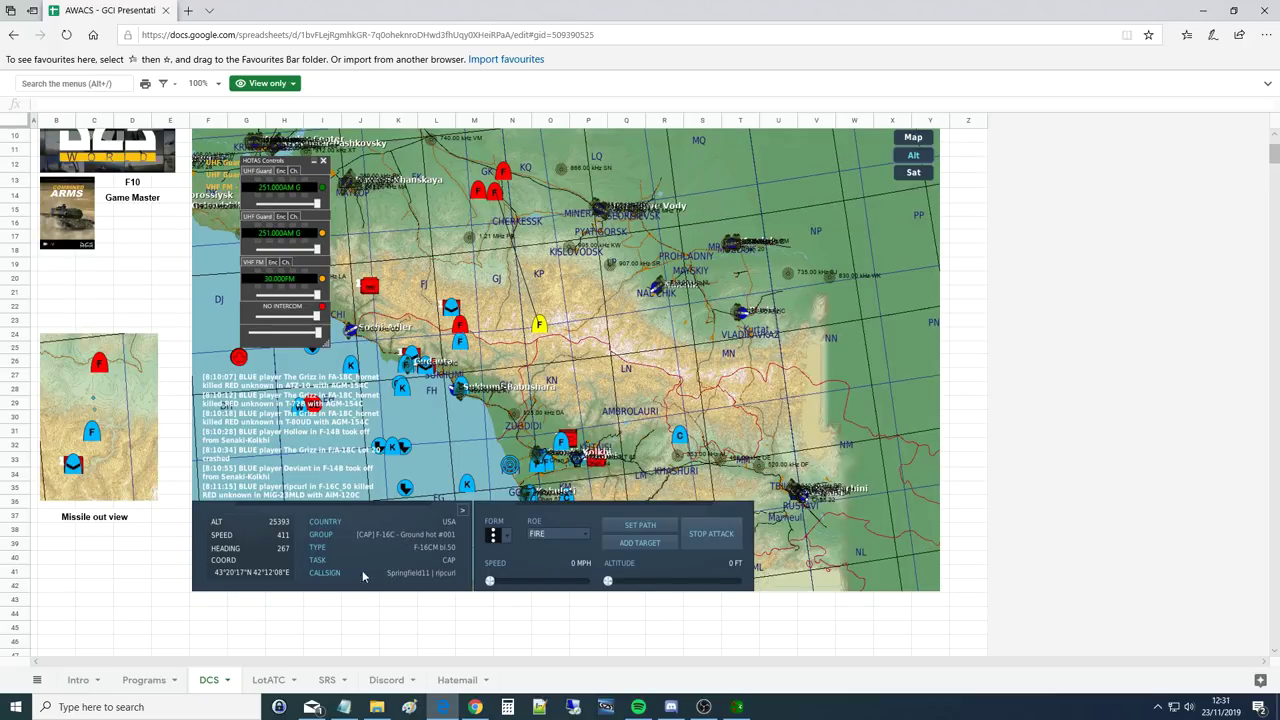
scroll(323, 591, up, 1)
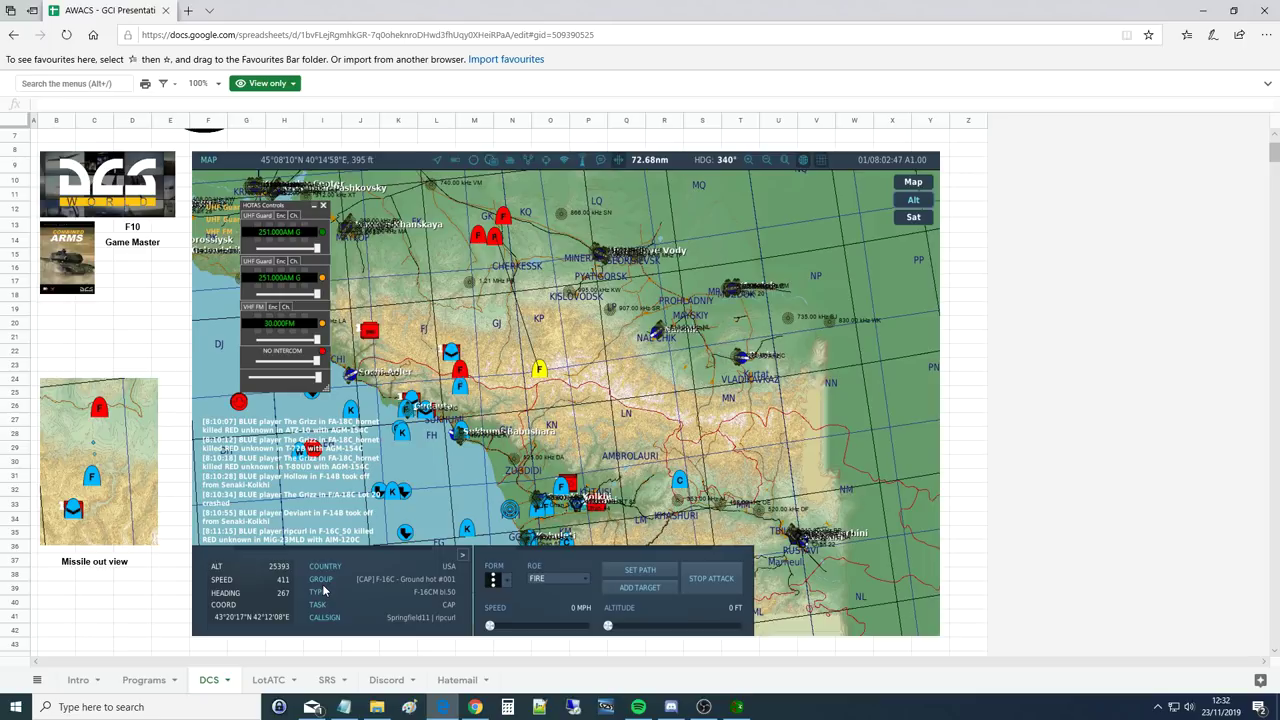
click(262, 680)
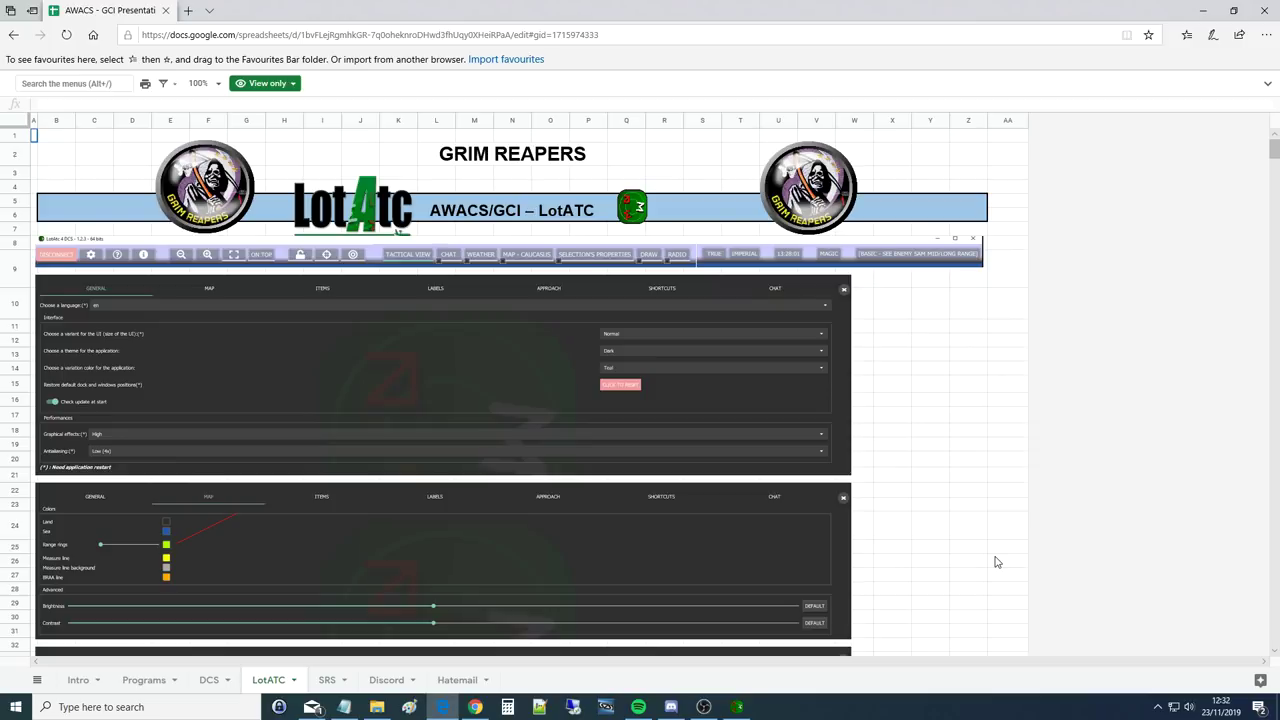
Scroll the LotATC sheet down to the Realistic Profile diagram, then return to the LotAtc map
scroll(996, 562, down, 5)
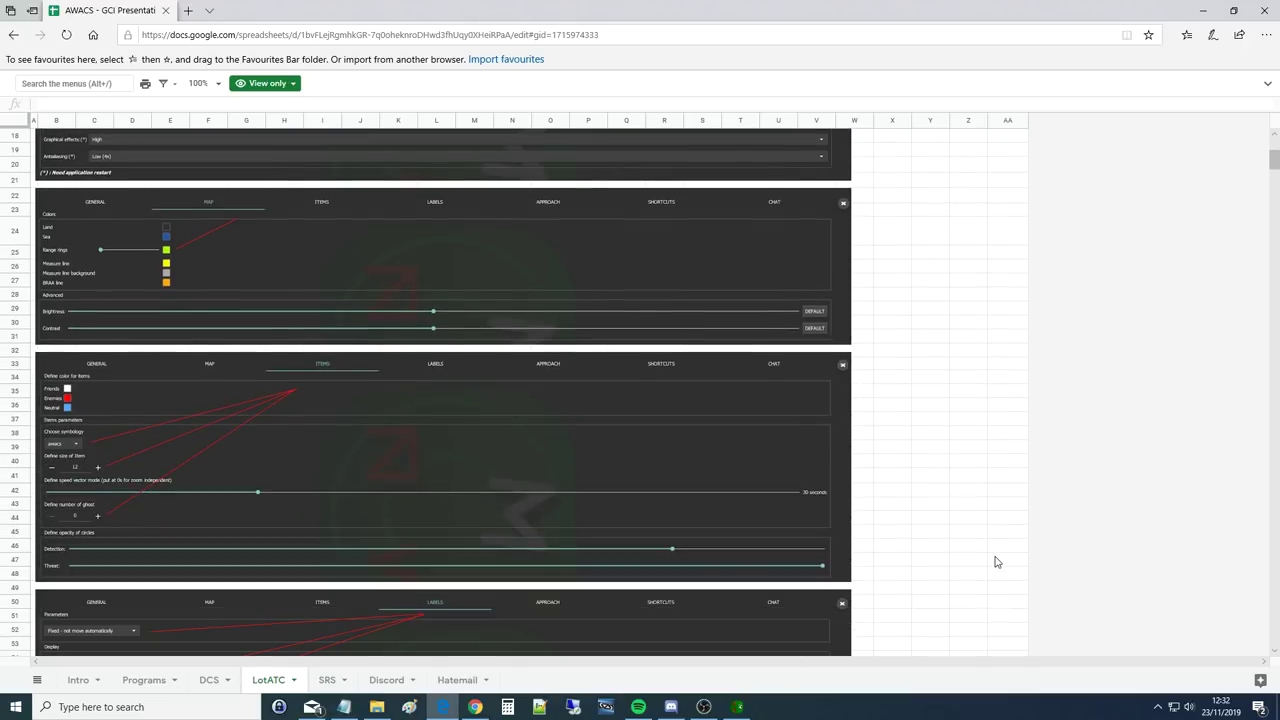
scroll(996, 562, down, 4)
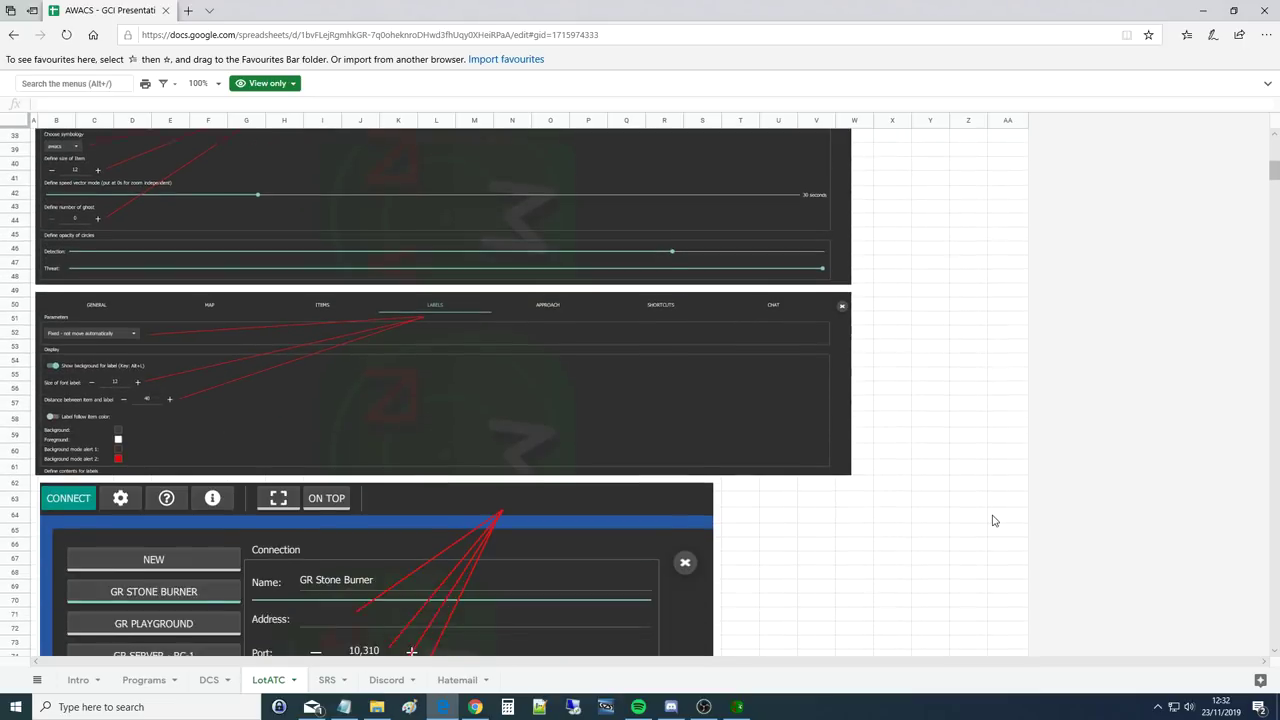
scroll(981, 485, down, 9)
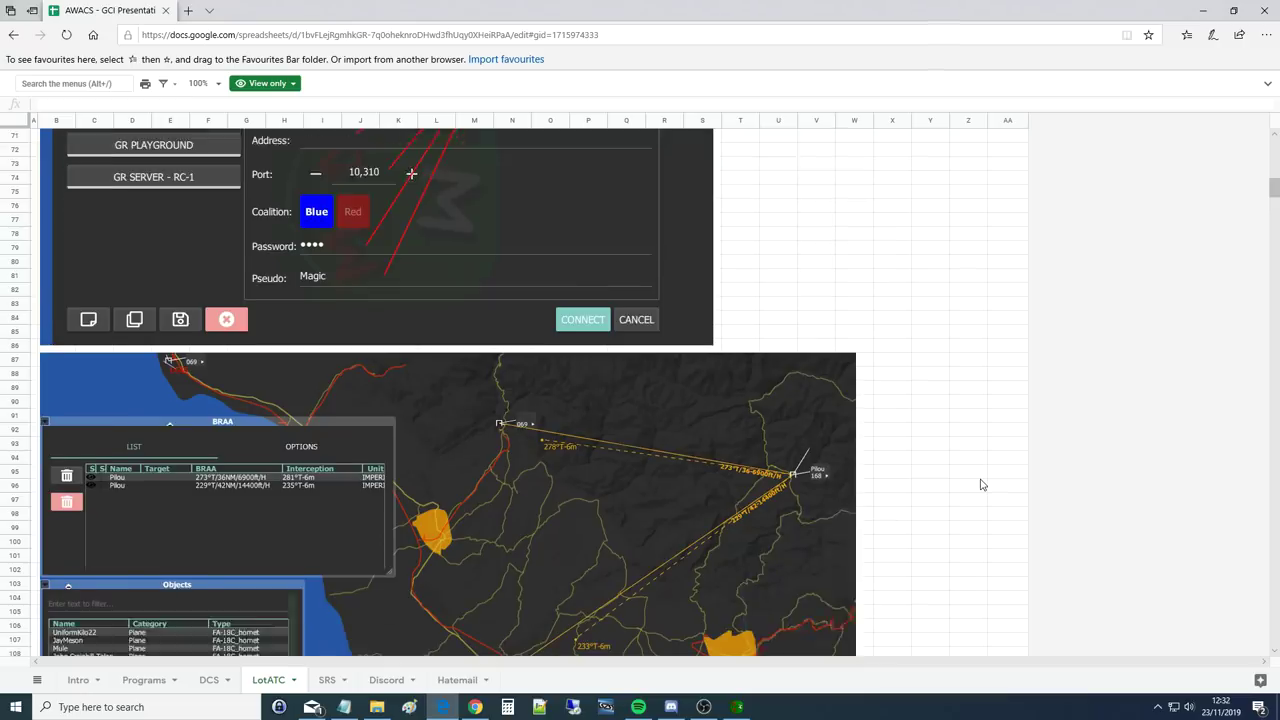
scroll(981, 485, down, 3)
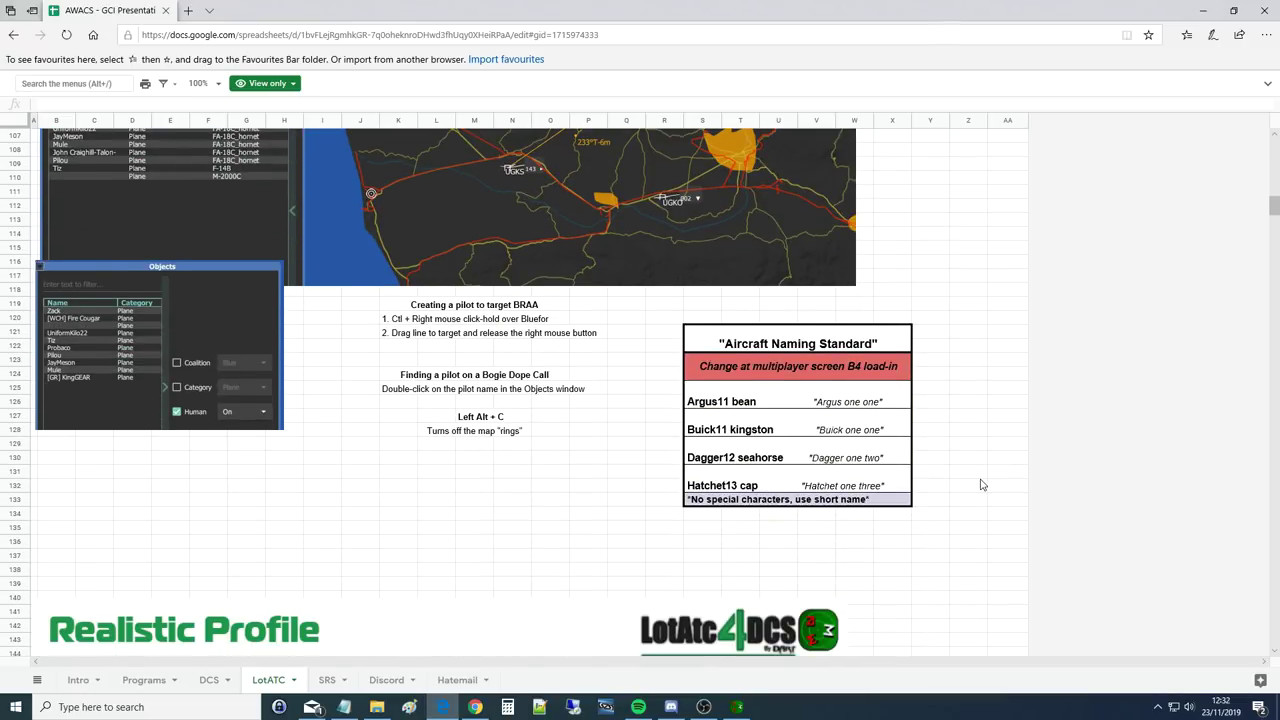
scroll(981, 485, down, 3)
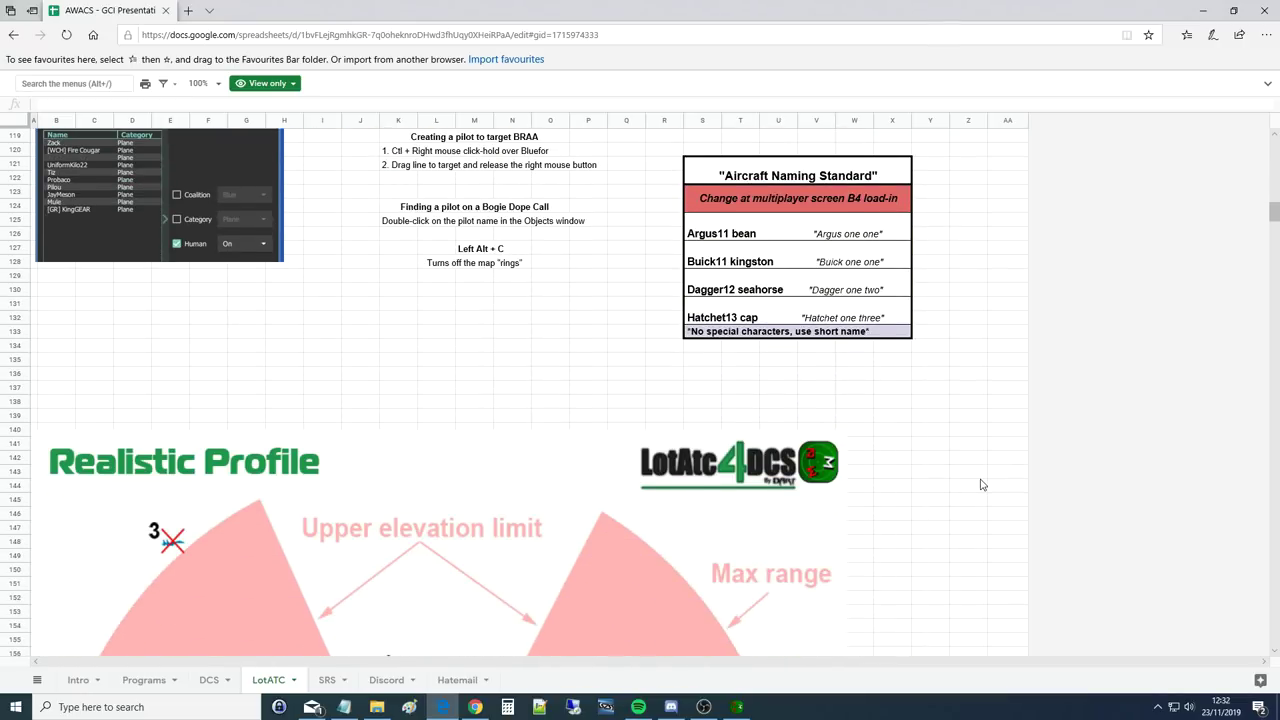
scroll(981, 485, down, 1)
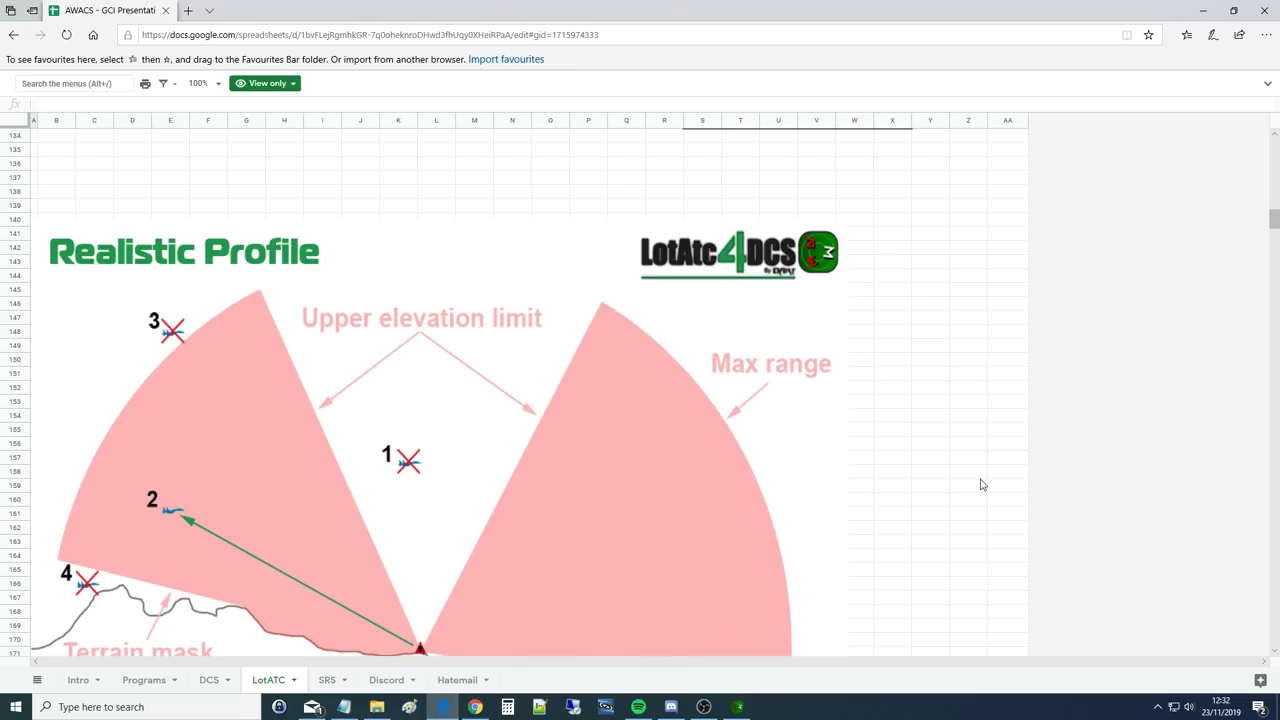
scroll(981, 485, down, 2)
scroll(1010, 470, up, 3)
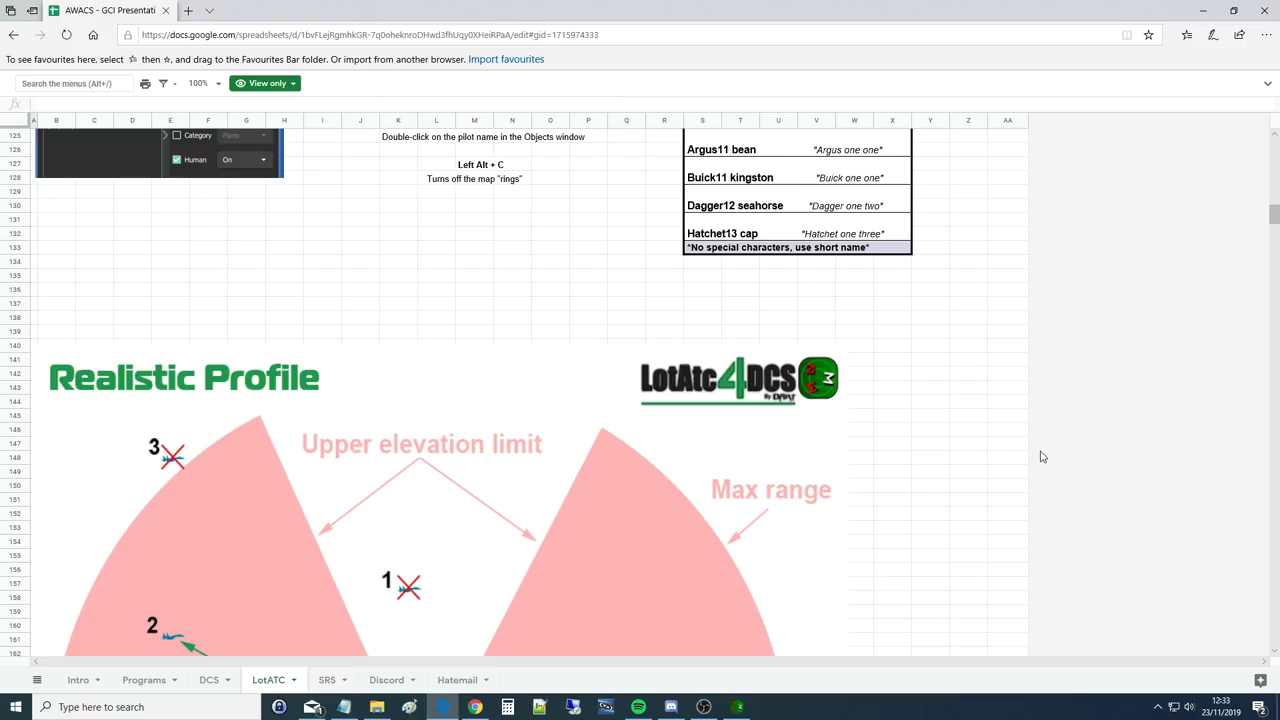
key(alt+Tab)
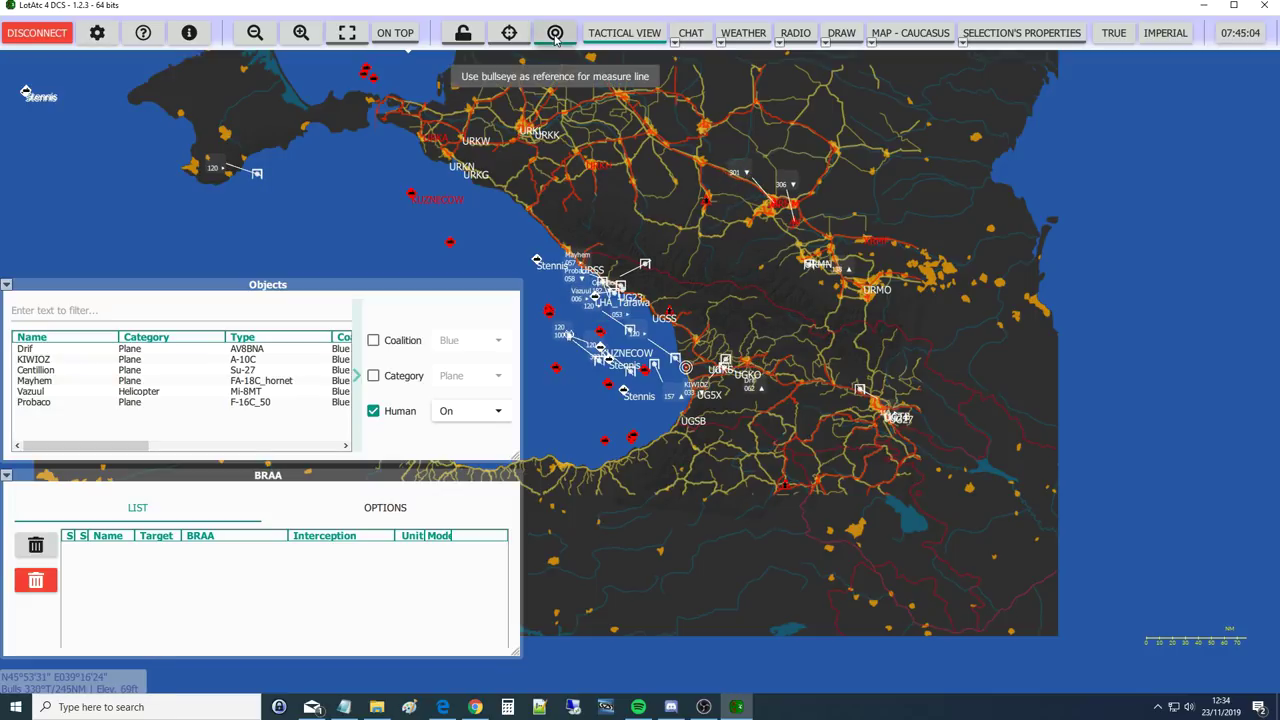
Show the range rings briefly, then switch them back off
click(513, 36)
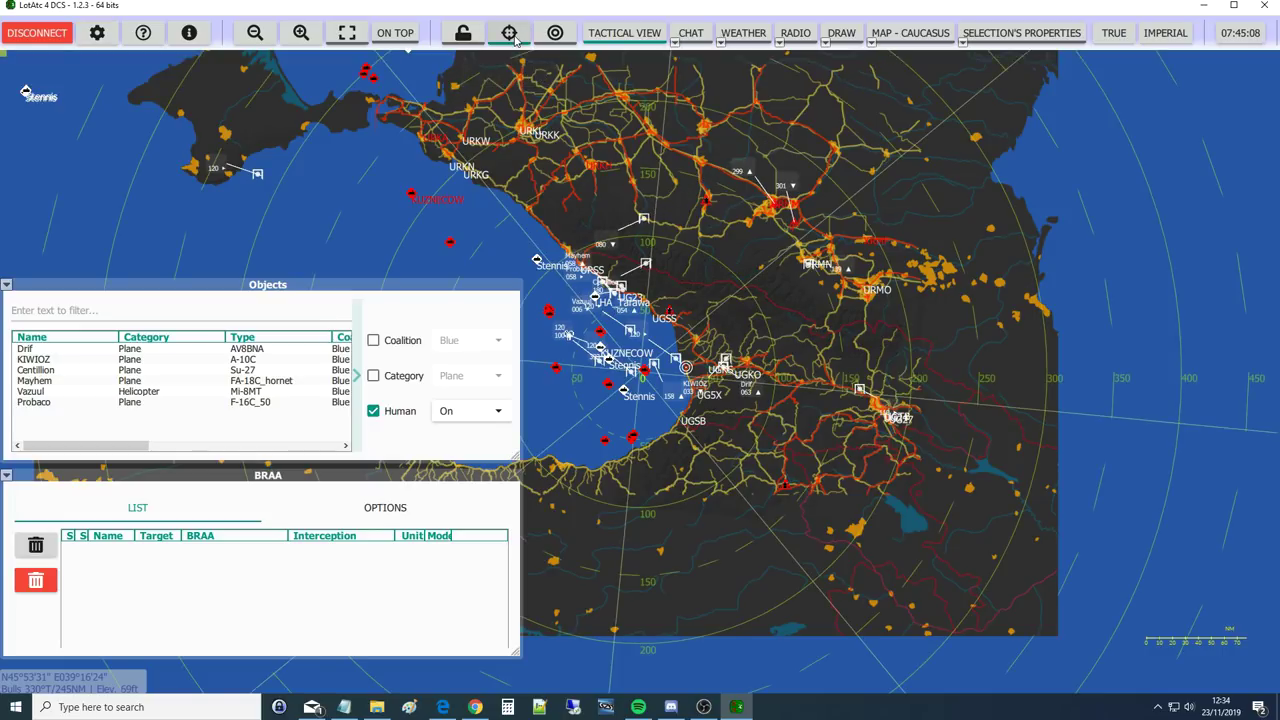
click(513, 36)
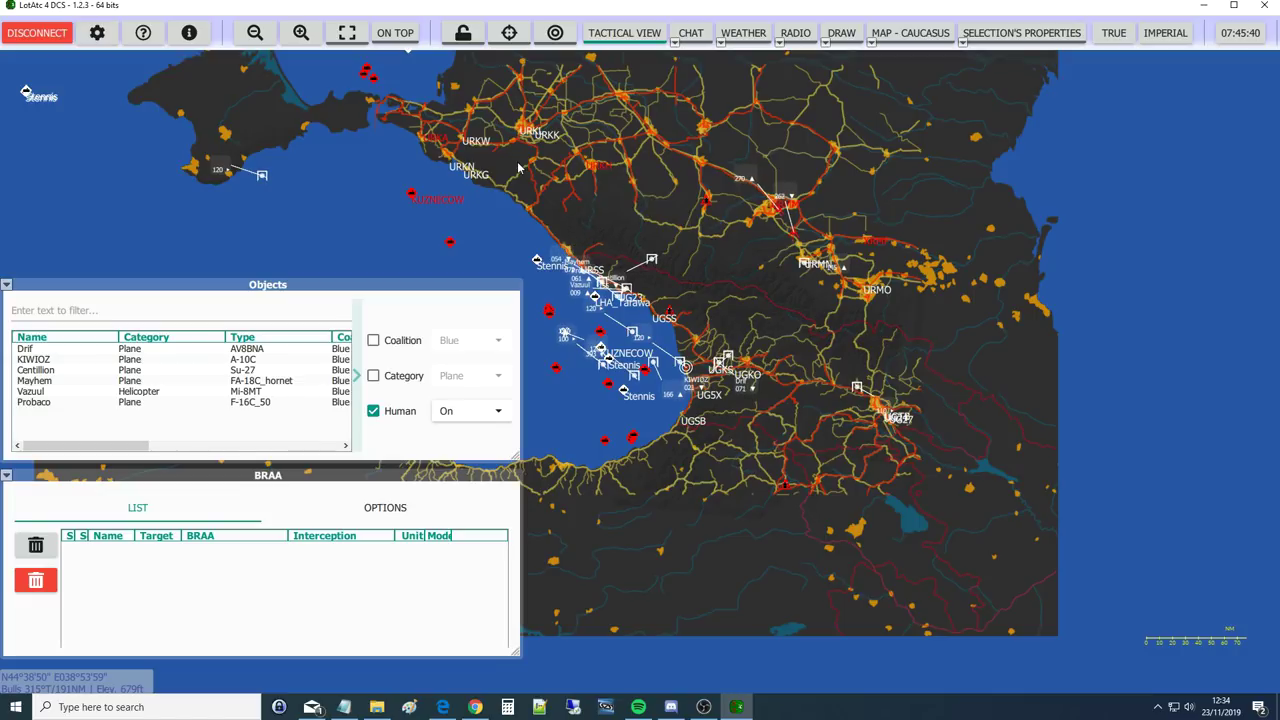
click(396, 512)
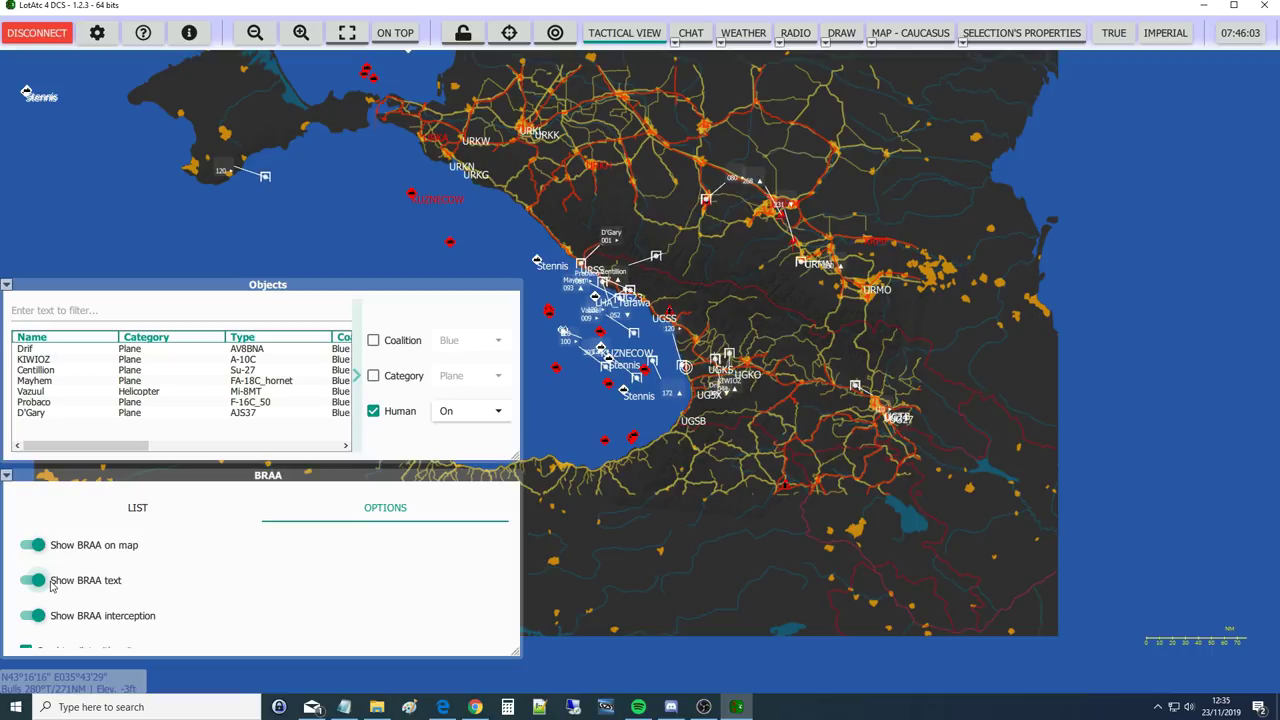
click(121, 512)
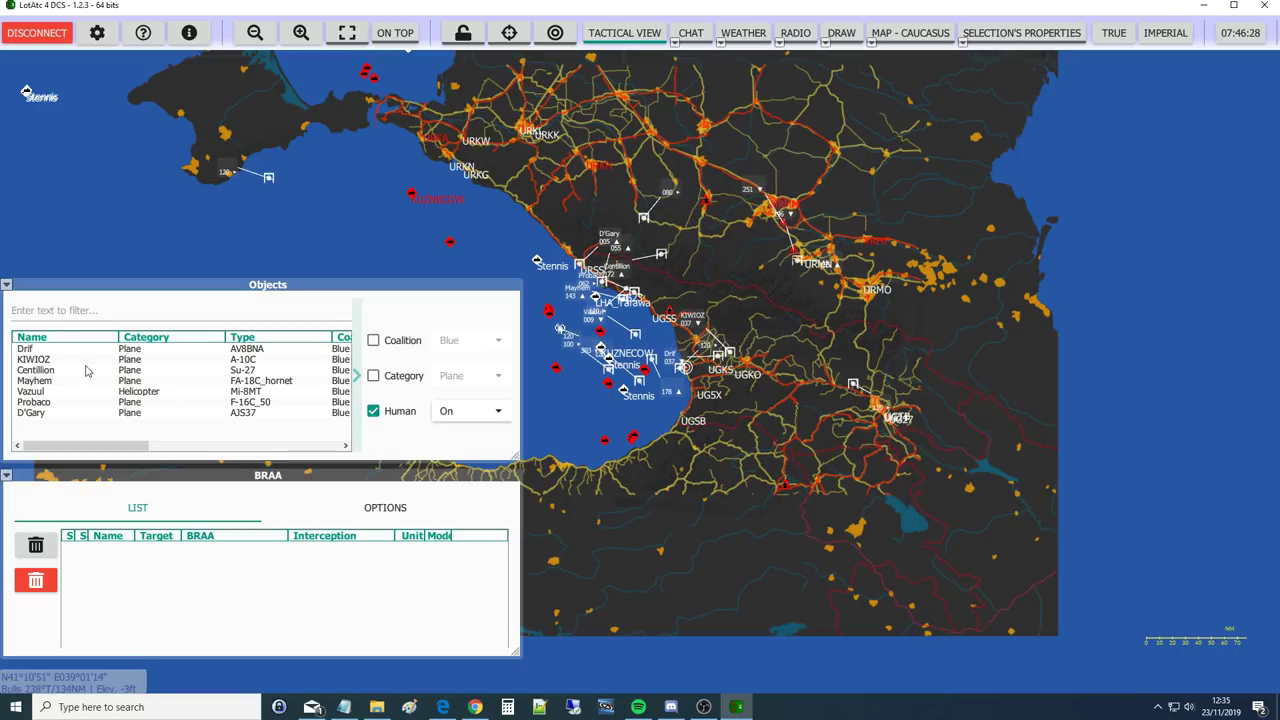
Select Drif in the Objects list and zoom the map in around UGSS/UGKS
click(33, 350)
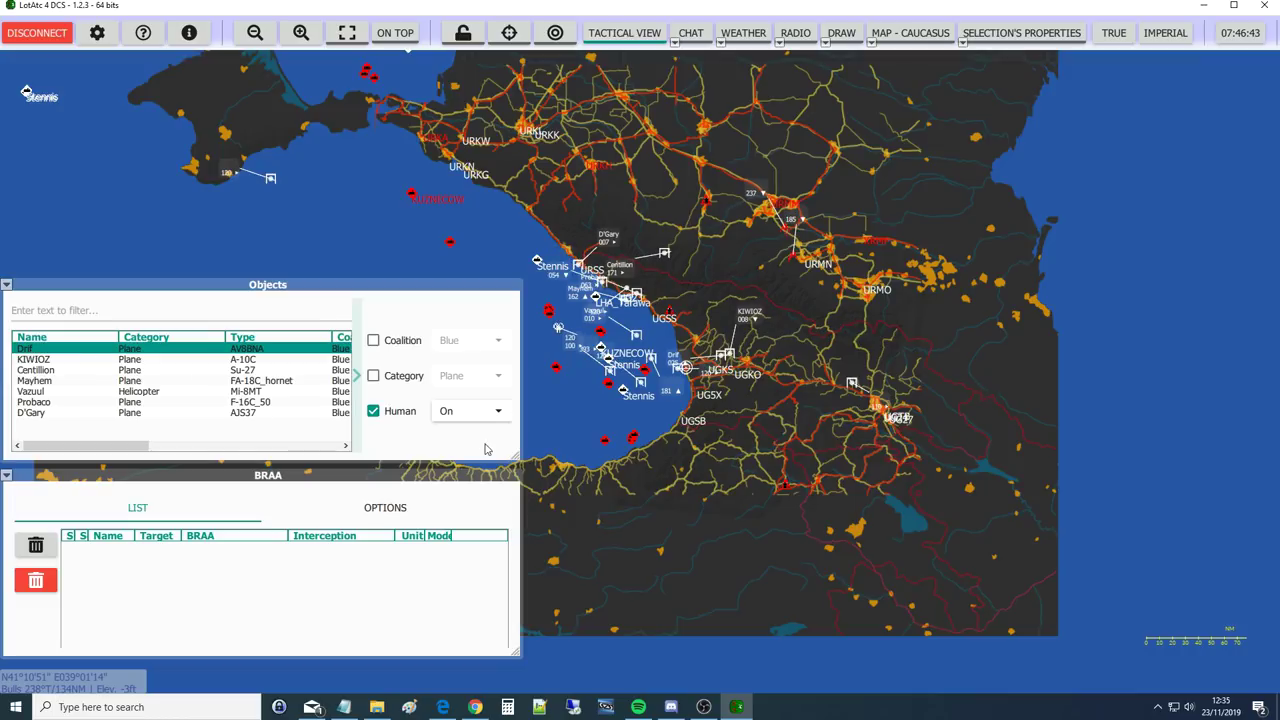
scroll(658, 352, up, 2)
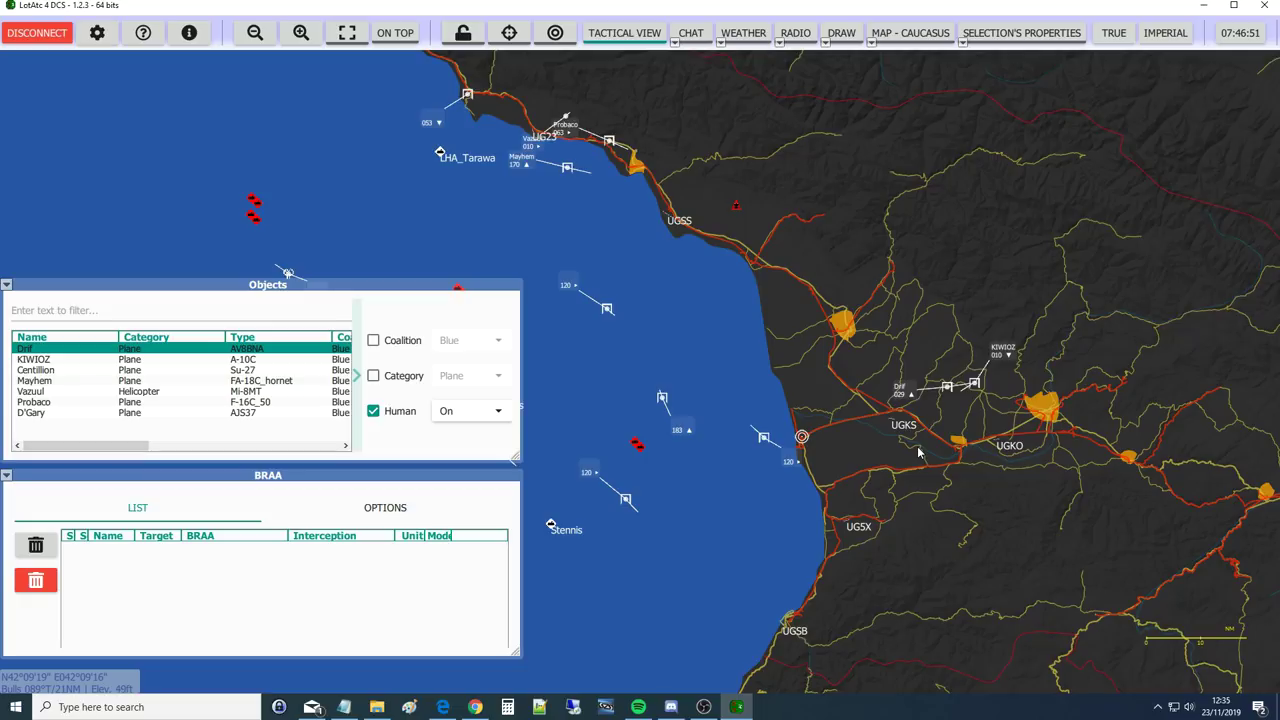
Pan the map slightly left so Drif's area near UGKS stays in view
drag(997, 535, 878, 558)
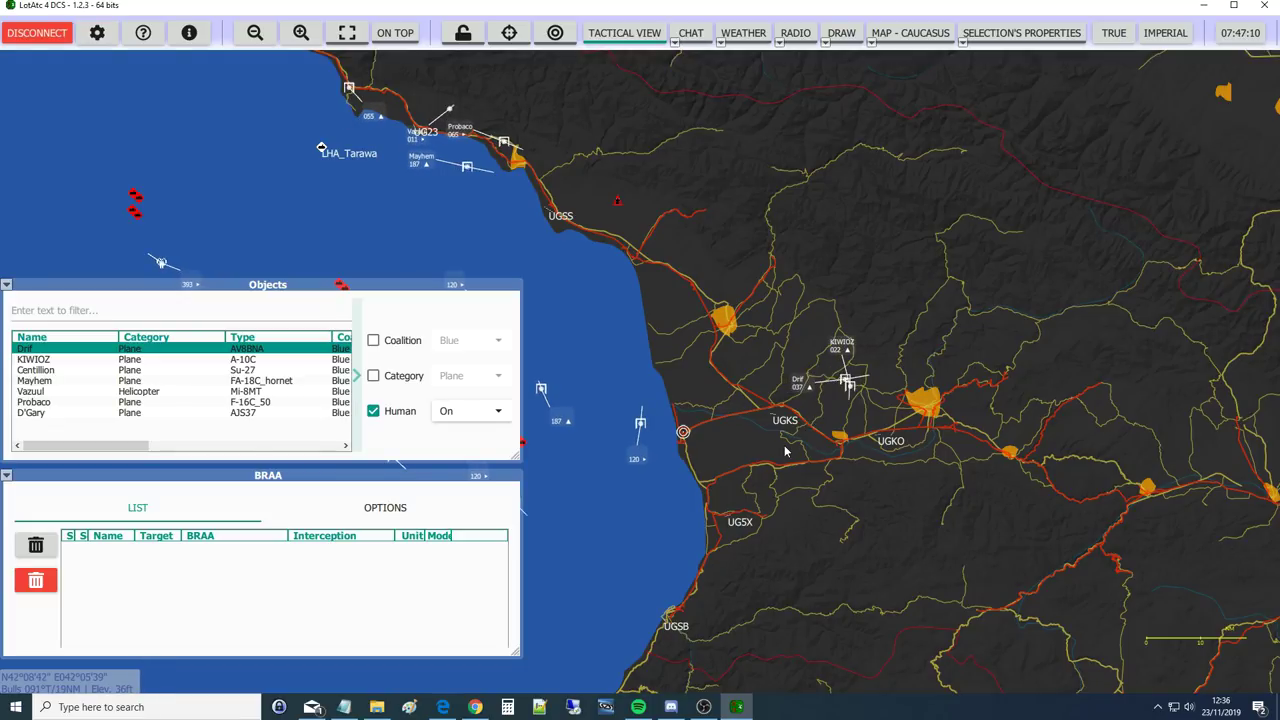
mouse_move(800, 383)
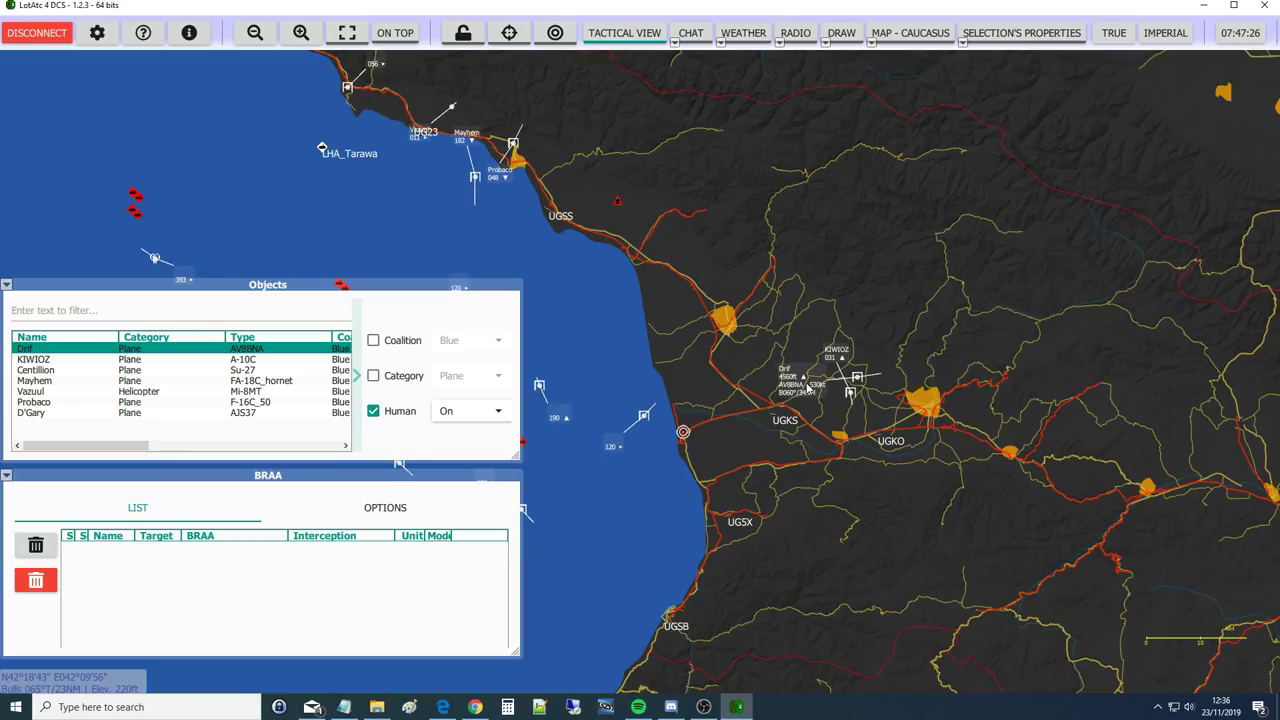
Draw a BRAA line from Drif (259°/46NM/12000ft) and widen the BRAA and Unit columns
drag(775, 390, 646, 416)
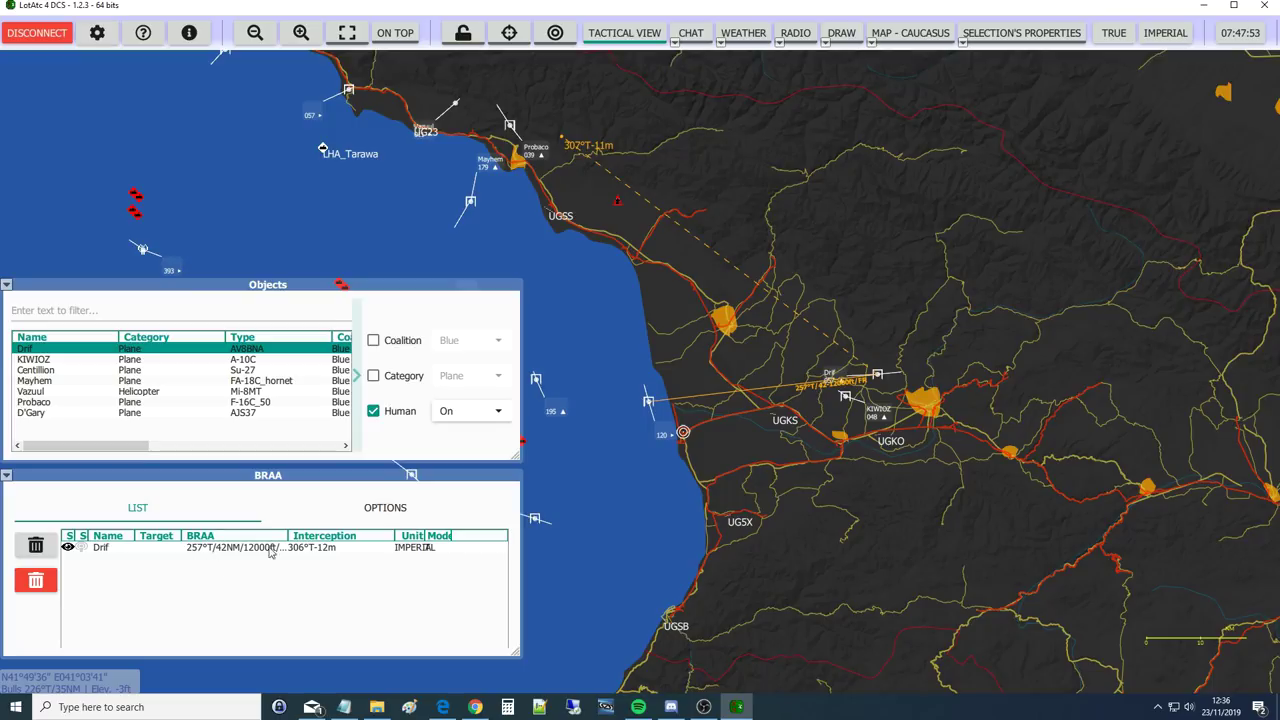
drag(288, 539, 303, 539)
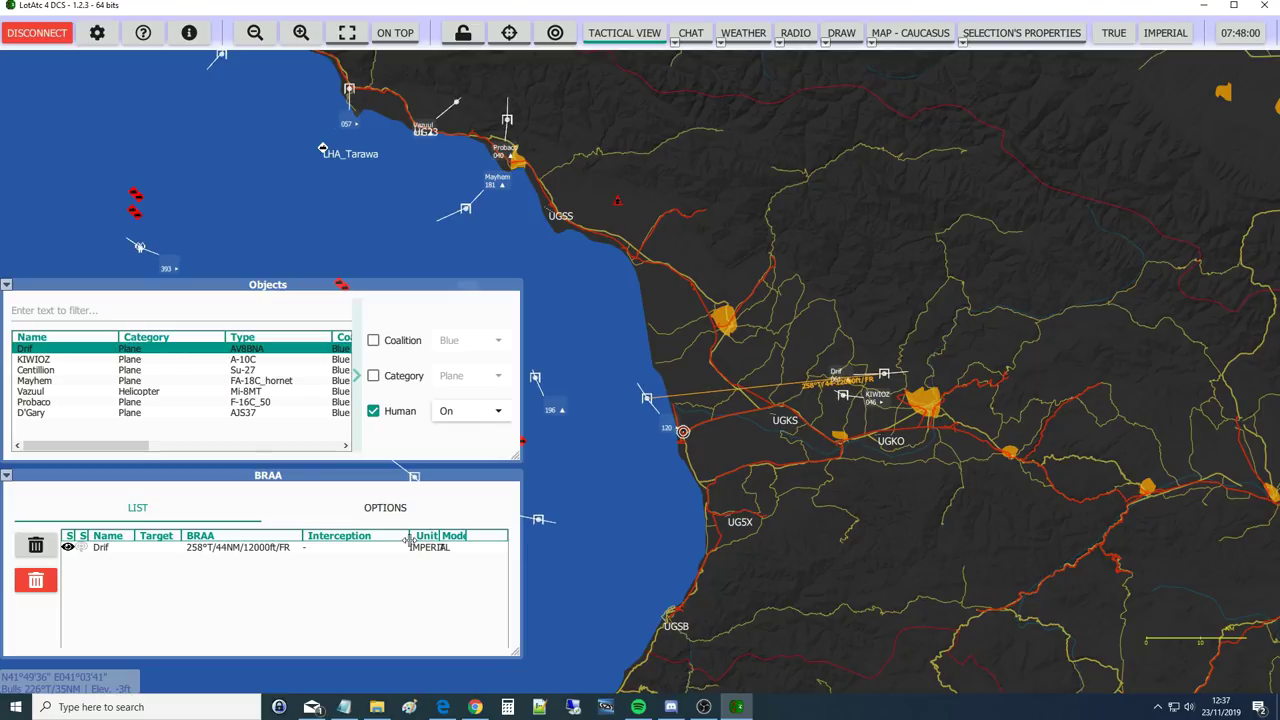
drag(441, 540, 460, 539)
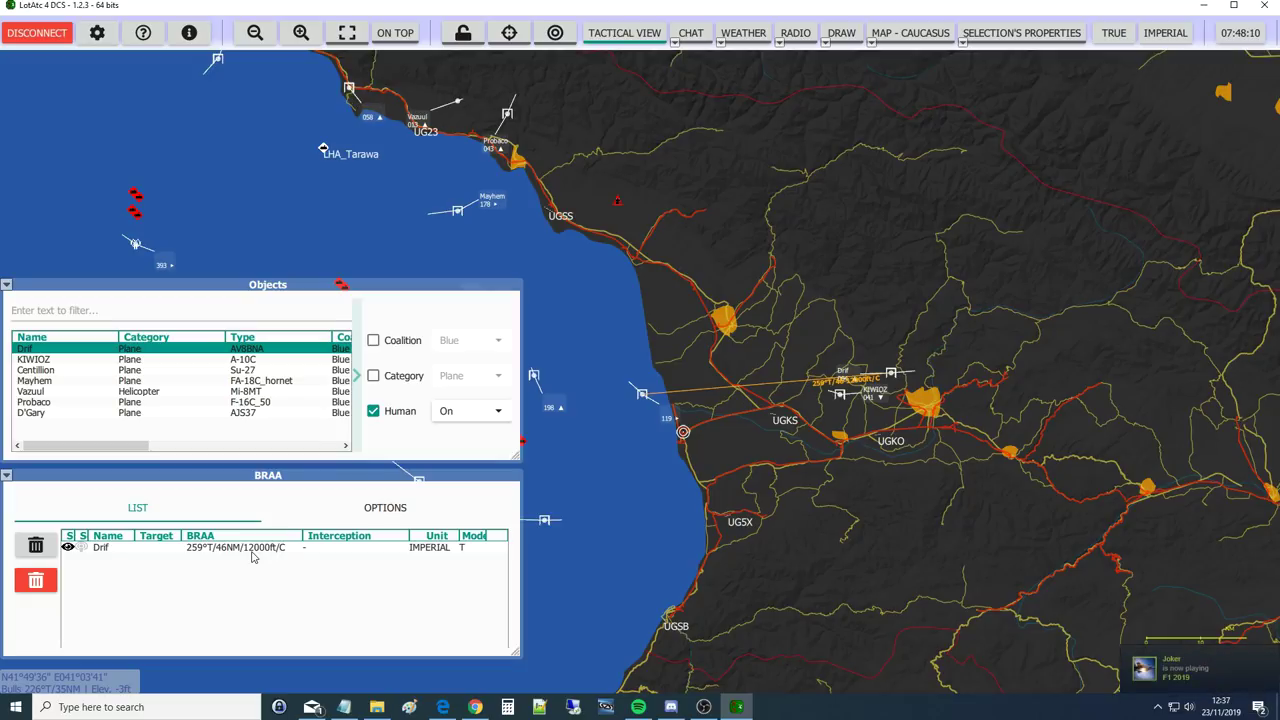
click(385, 507)
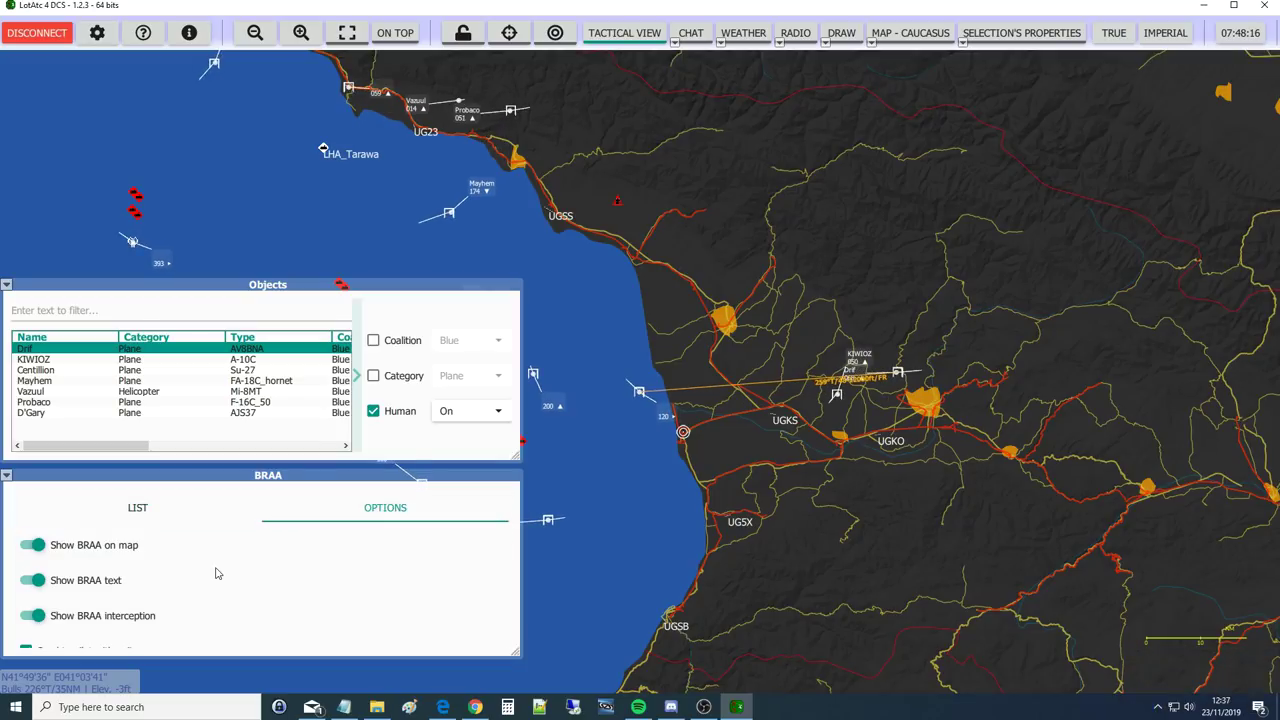
Turn Show BRAA text off and back on in the BRAA options
click(36, 581)
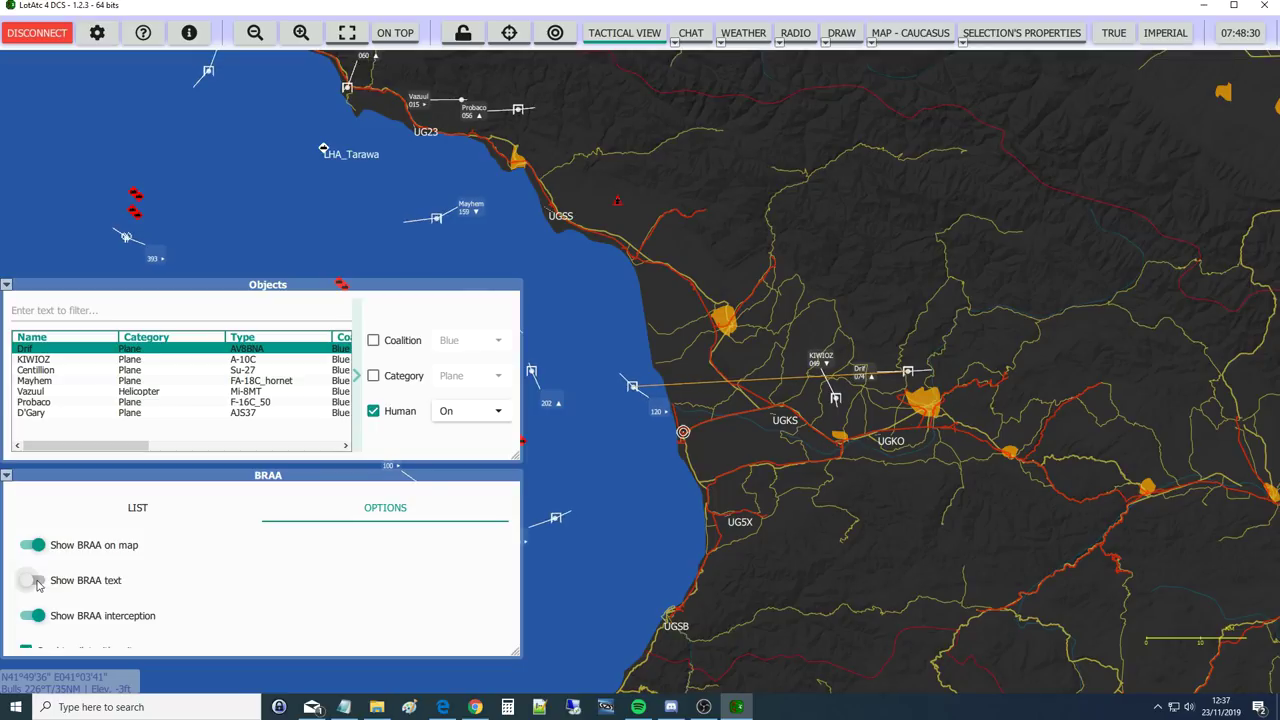
click(35, 581)
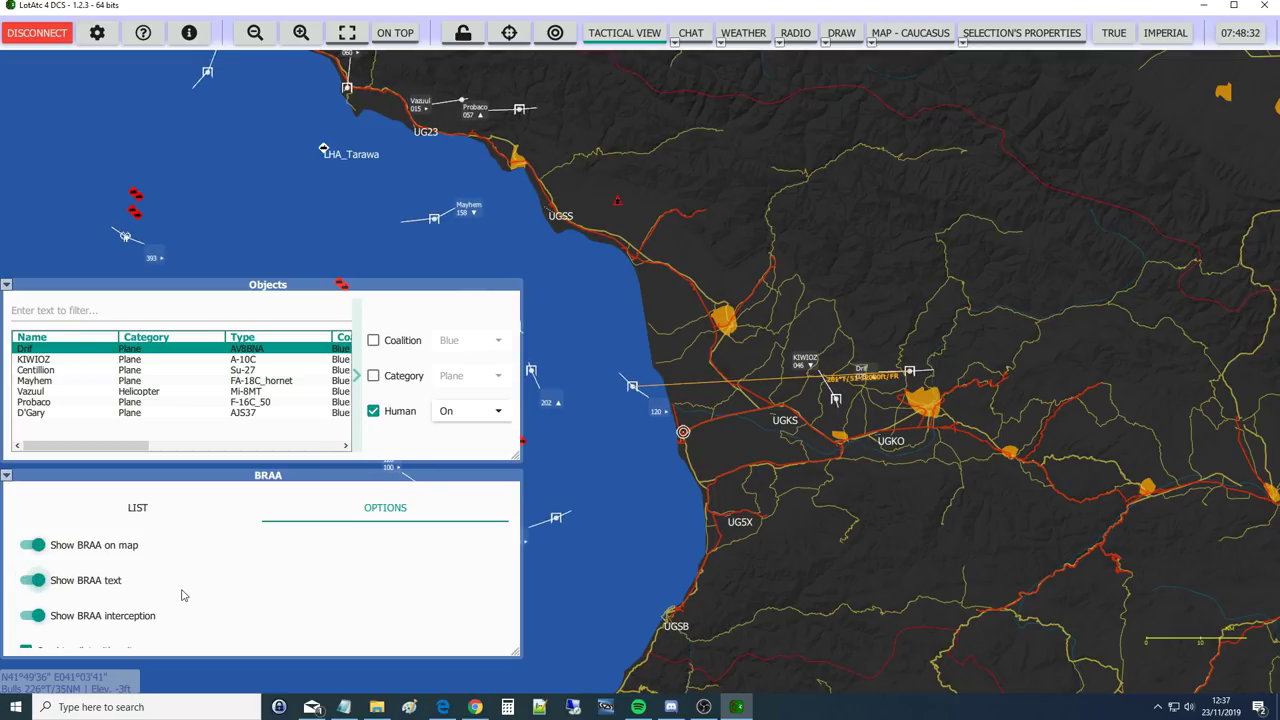
click(142, 511)
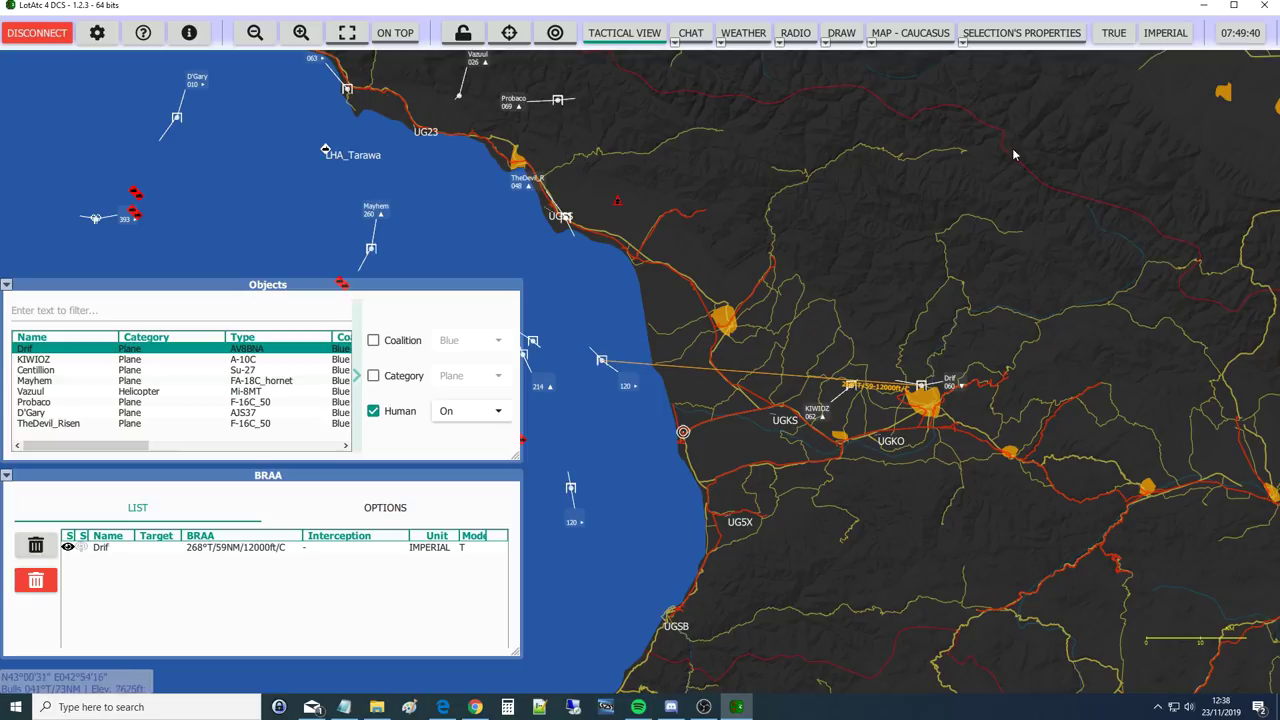
Switch the bearing mode from True to Magnetic
click(1115, 38)
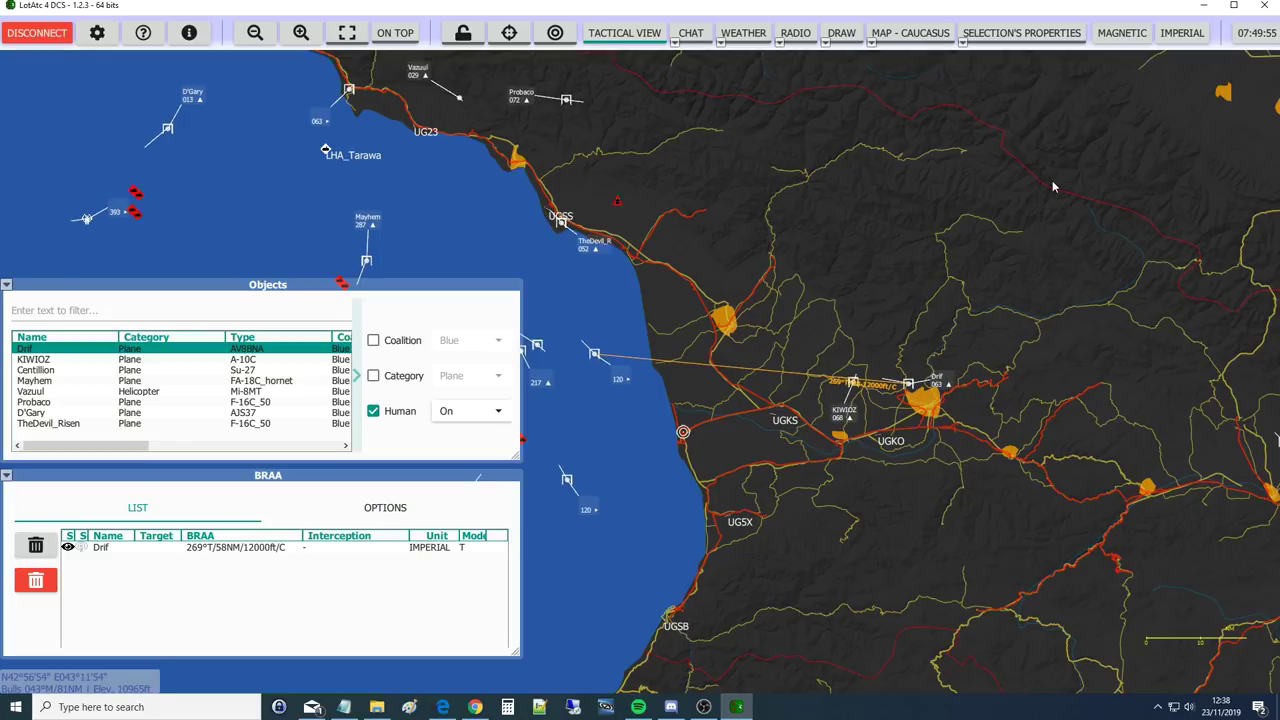
Cycle the bearing mode so bearings read as TRUE/MAGNETIC
click(1127, 38)
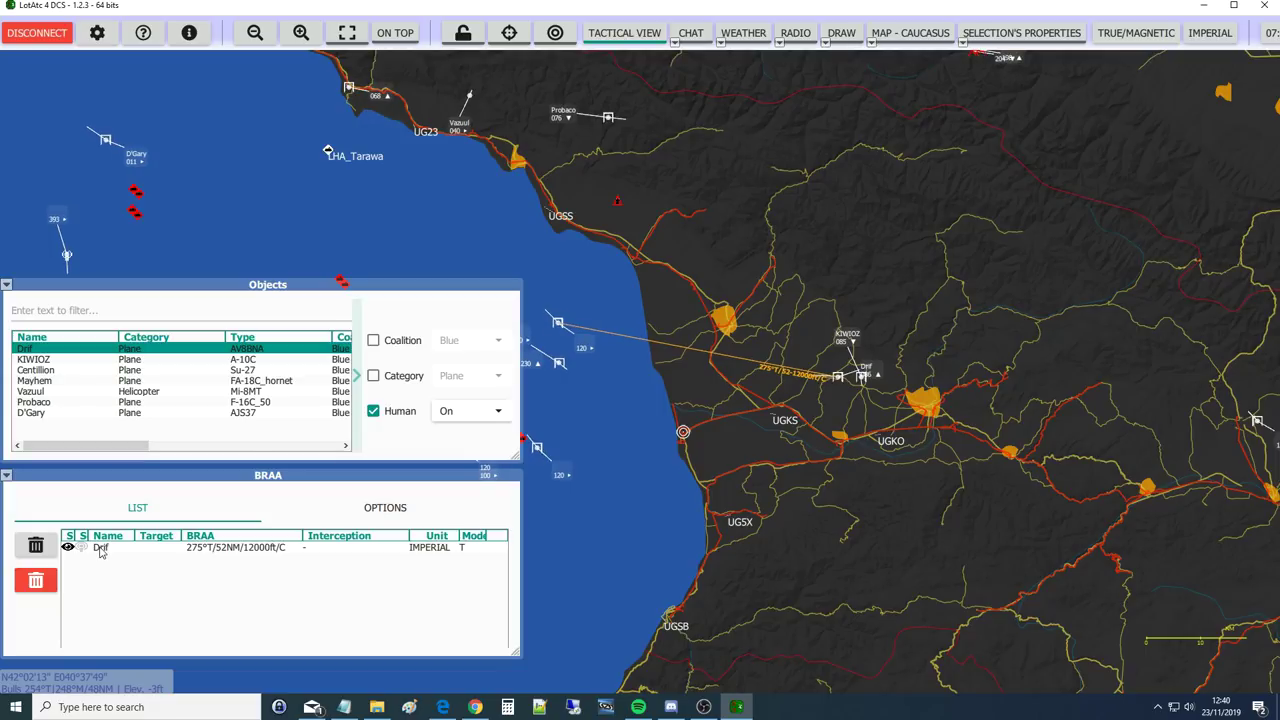
Delete Drif's BRAA line from the BRAA list and select Mayhem in Objects
click(101, 549)
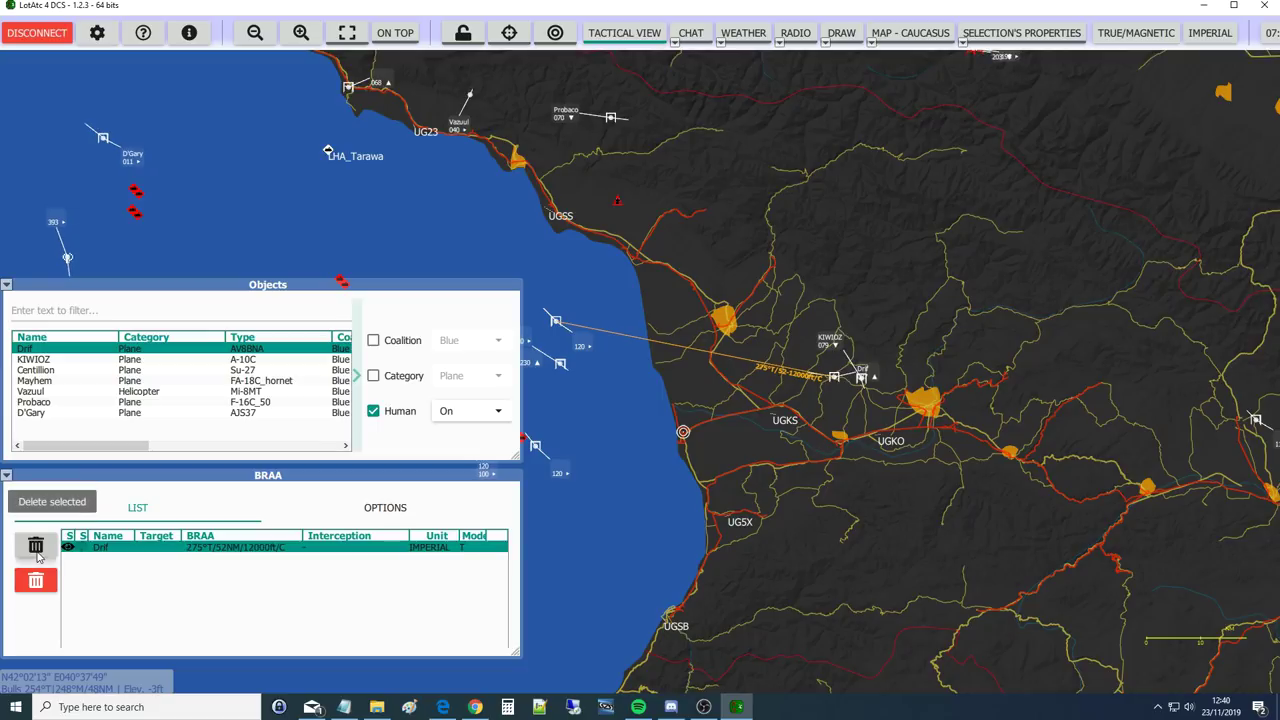
click(36, 550)
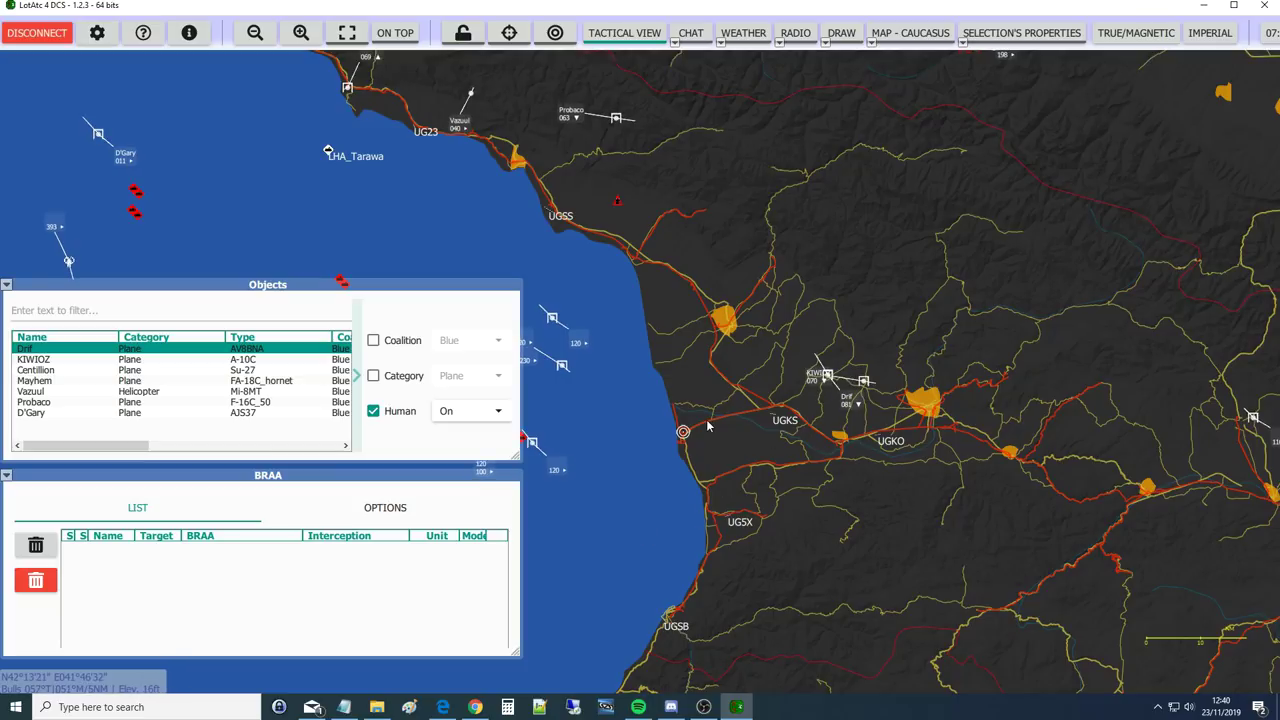
click(30, 382)
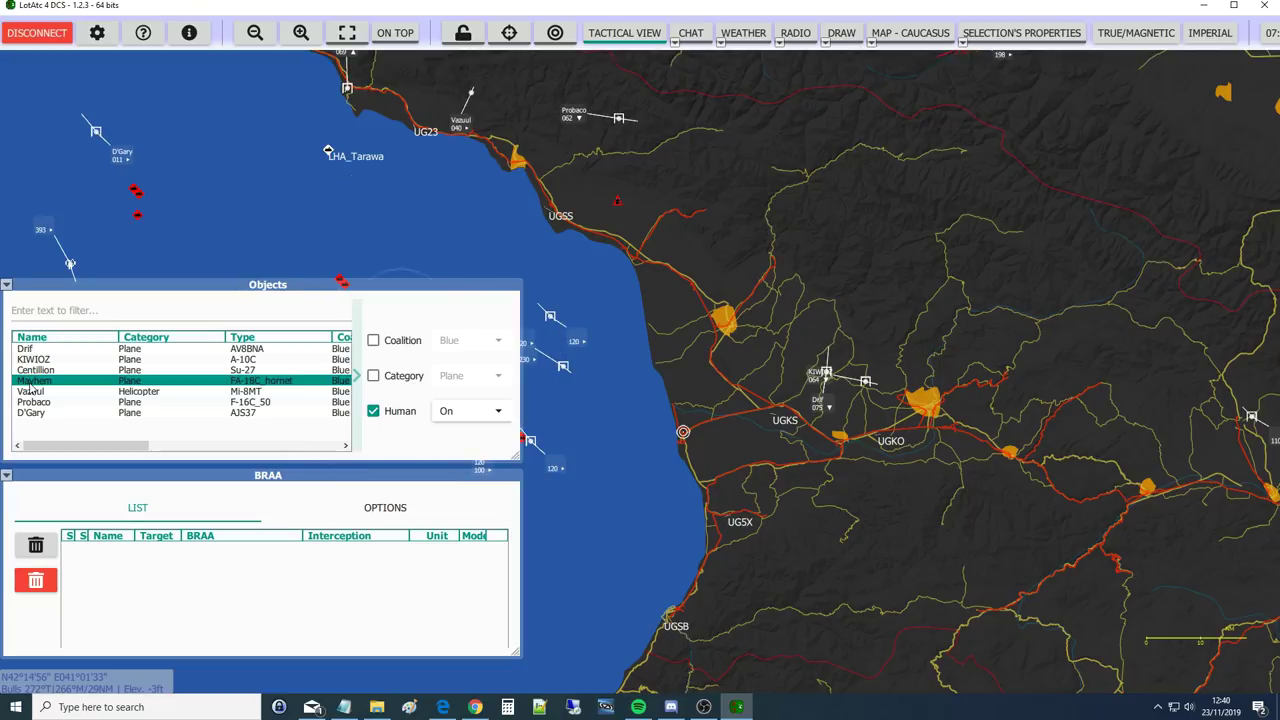
Draw a BRAA line from Mayhem to the sea contact, widen the Interception column, and use magnetic bearings
drag(599, 322, 907, 212)
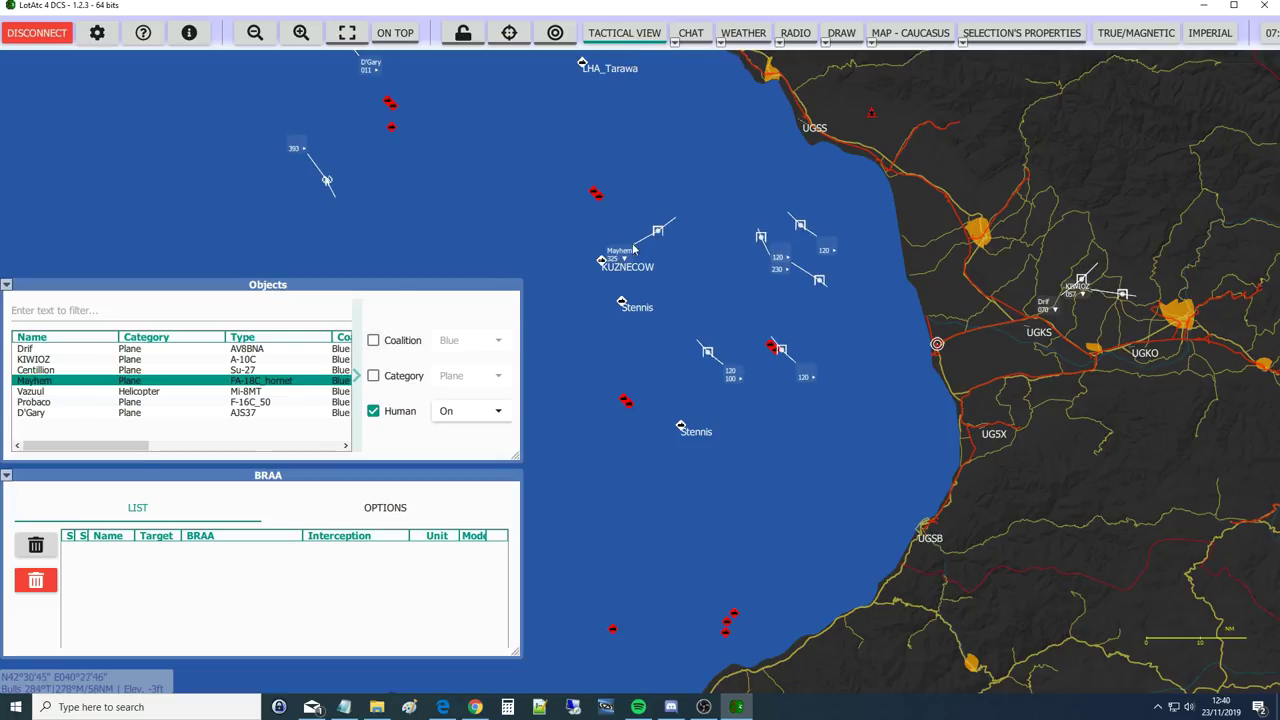
mouse_move(630, 254)
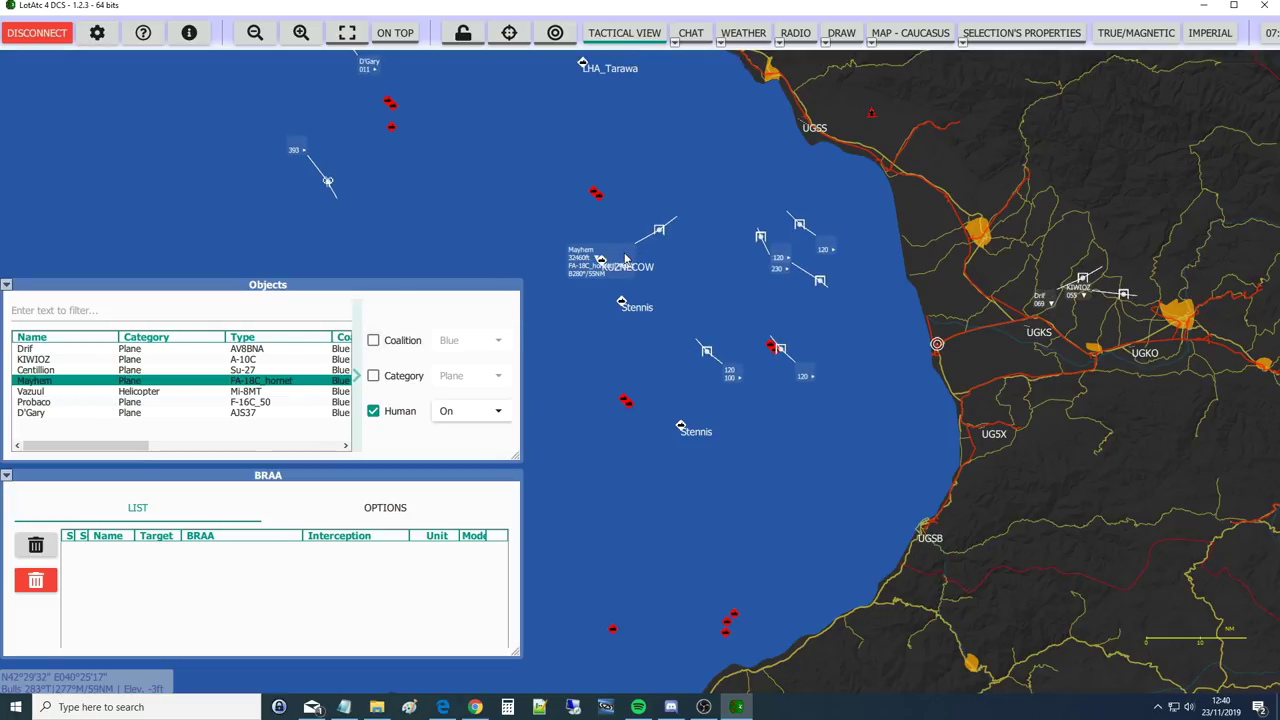
drag(660, 229, 819, 284)
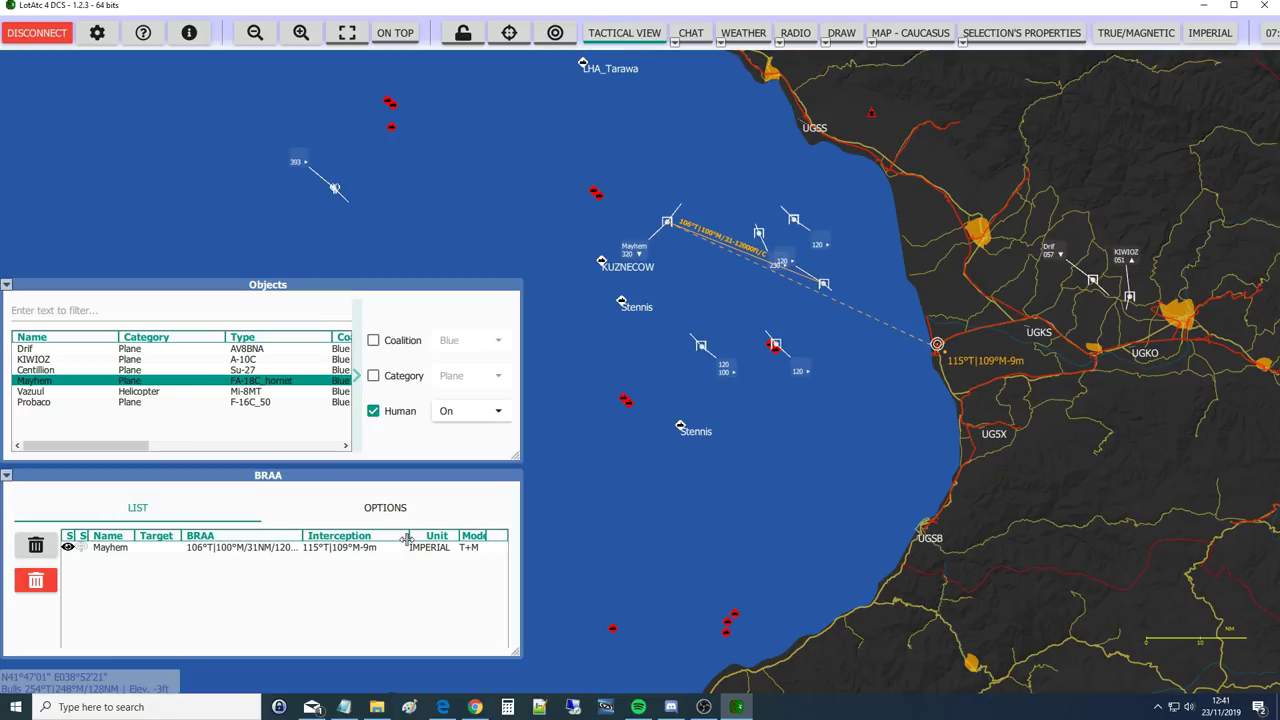
drag(408, 537, 420, 537)
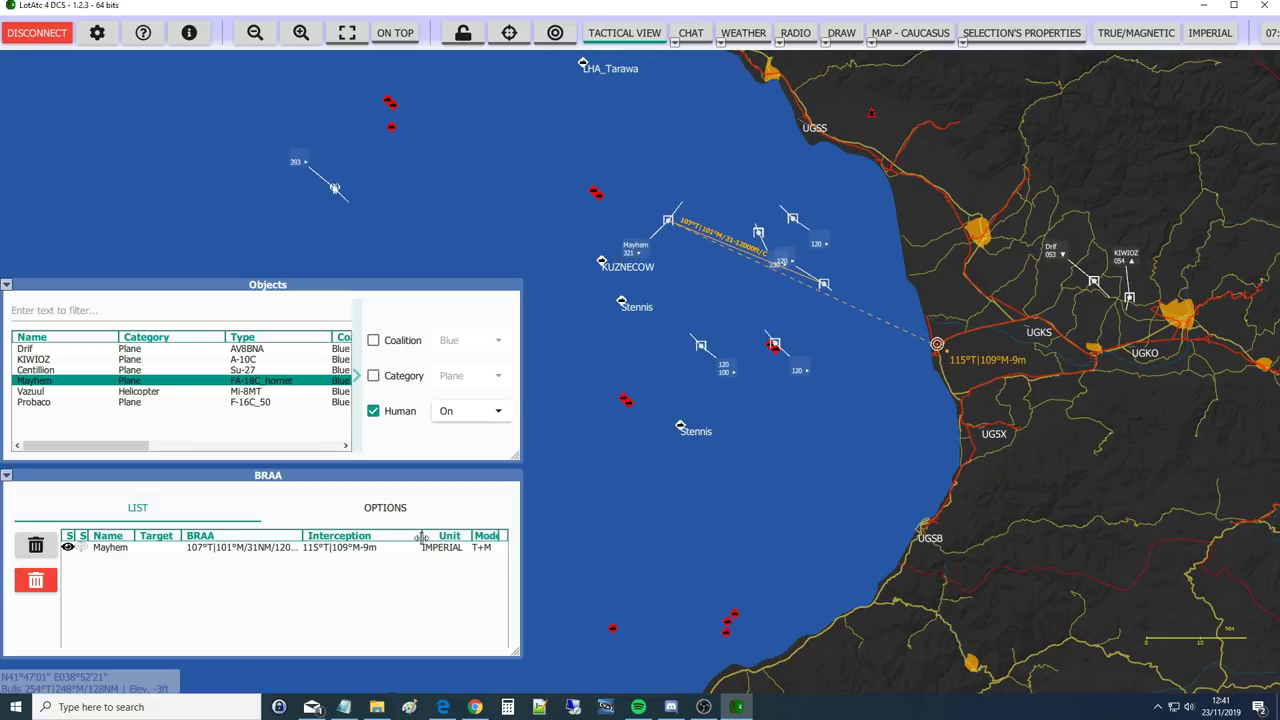
click(1123, 37)
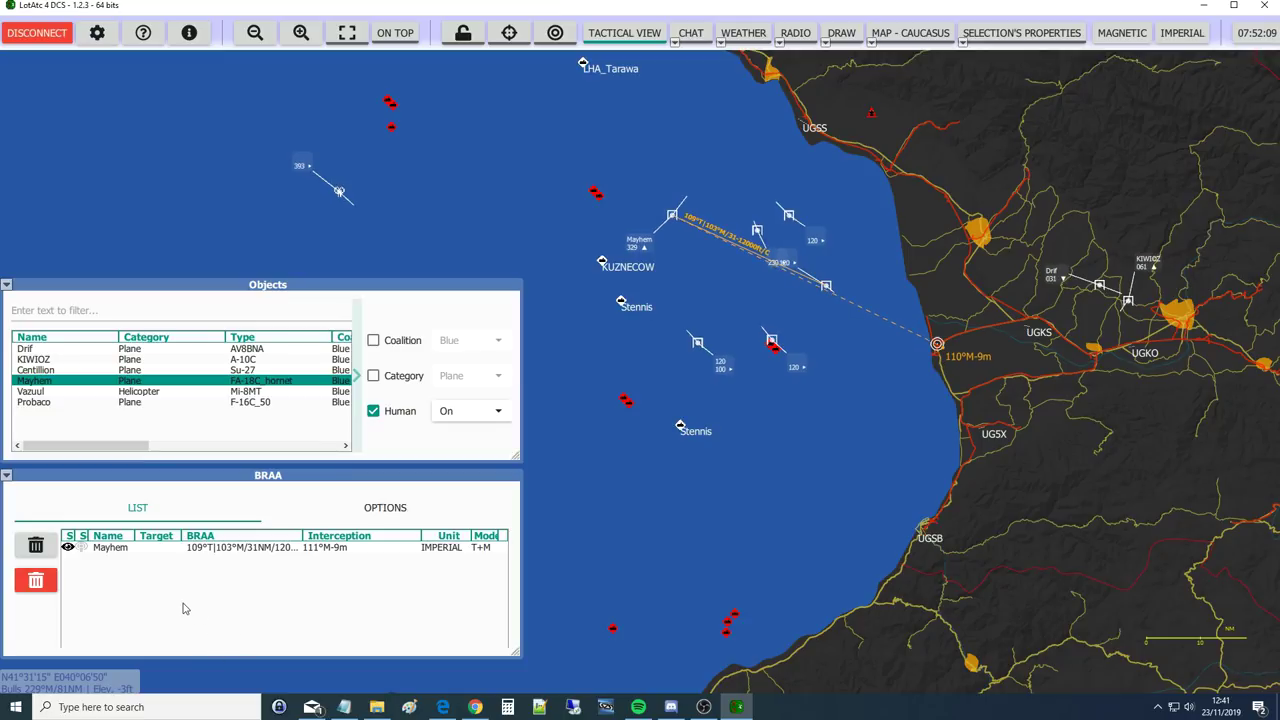
Replace Mayhem's BRAA line with a new one to the southeast contact, reading 123°M/31NM/12000ft
click(115, 548)
click(35, 545)
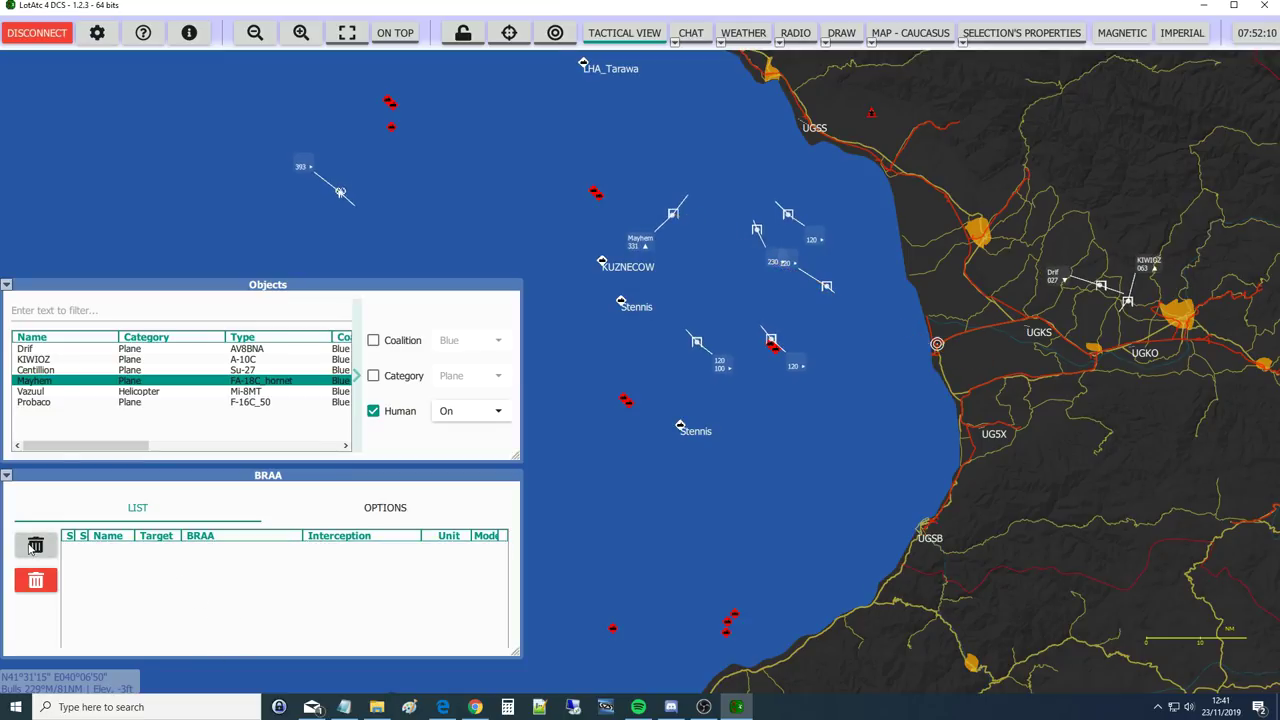
click(46, 383)
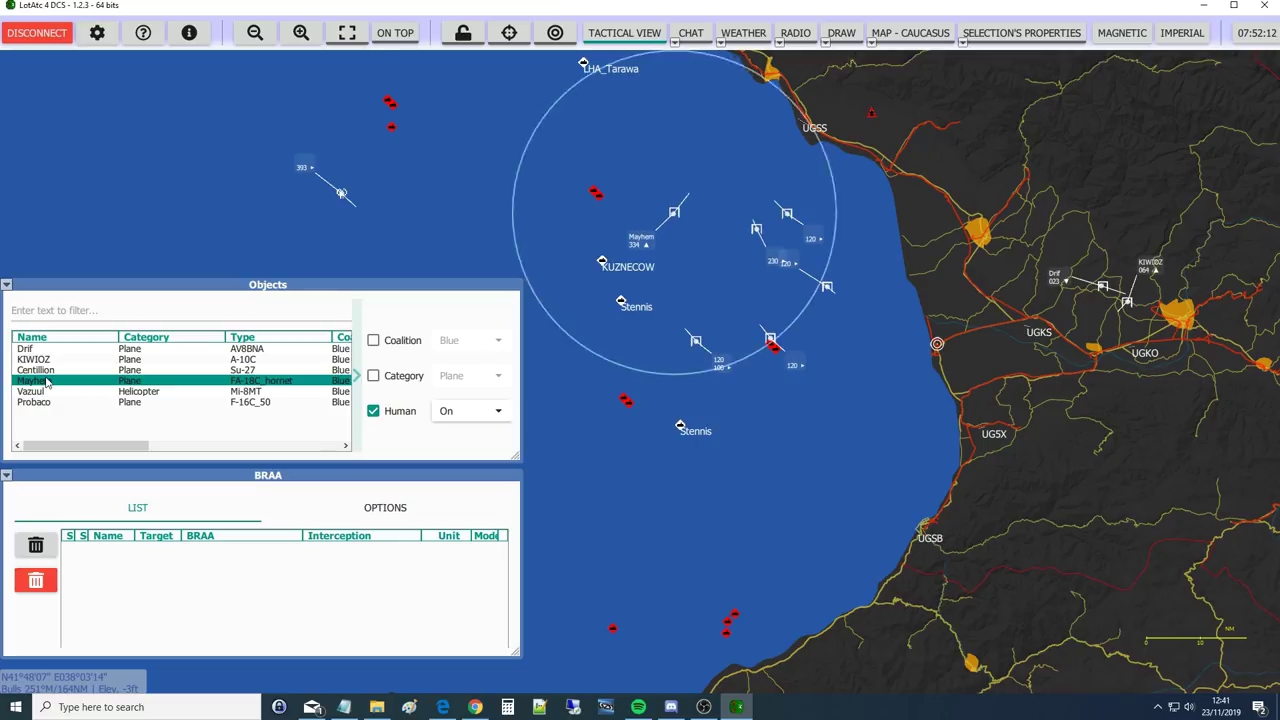
mouse_move(633, 252)
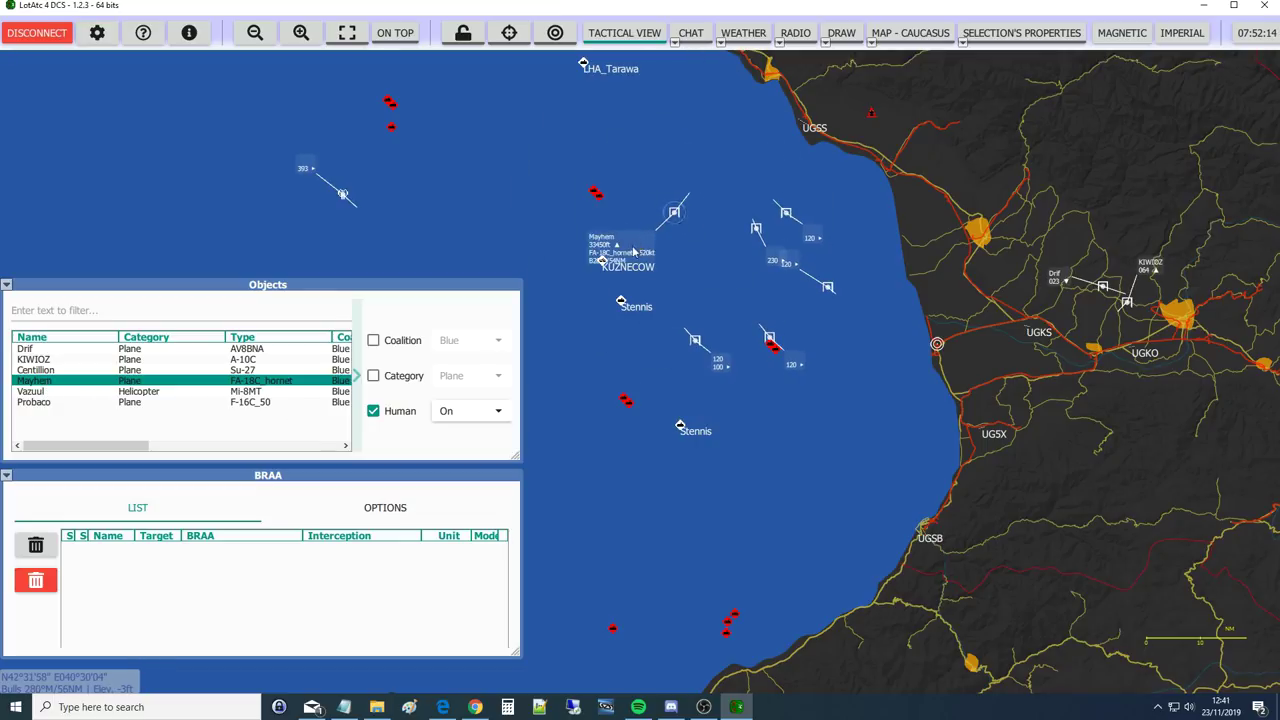
drag(675, 211, 828, 290)
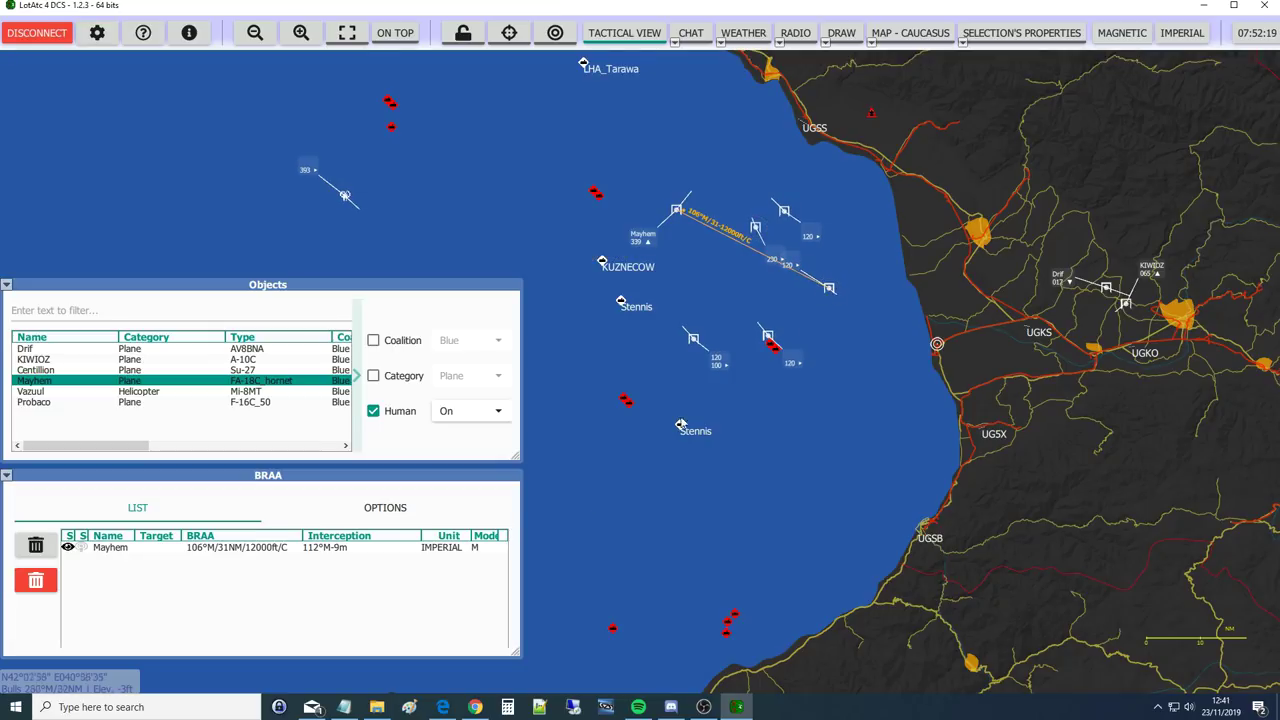
mouse_move(210, 558)
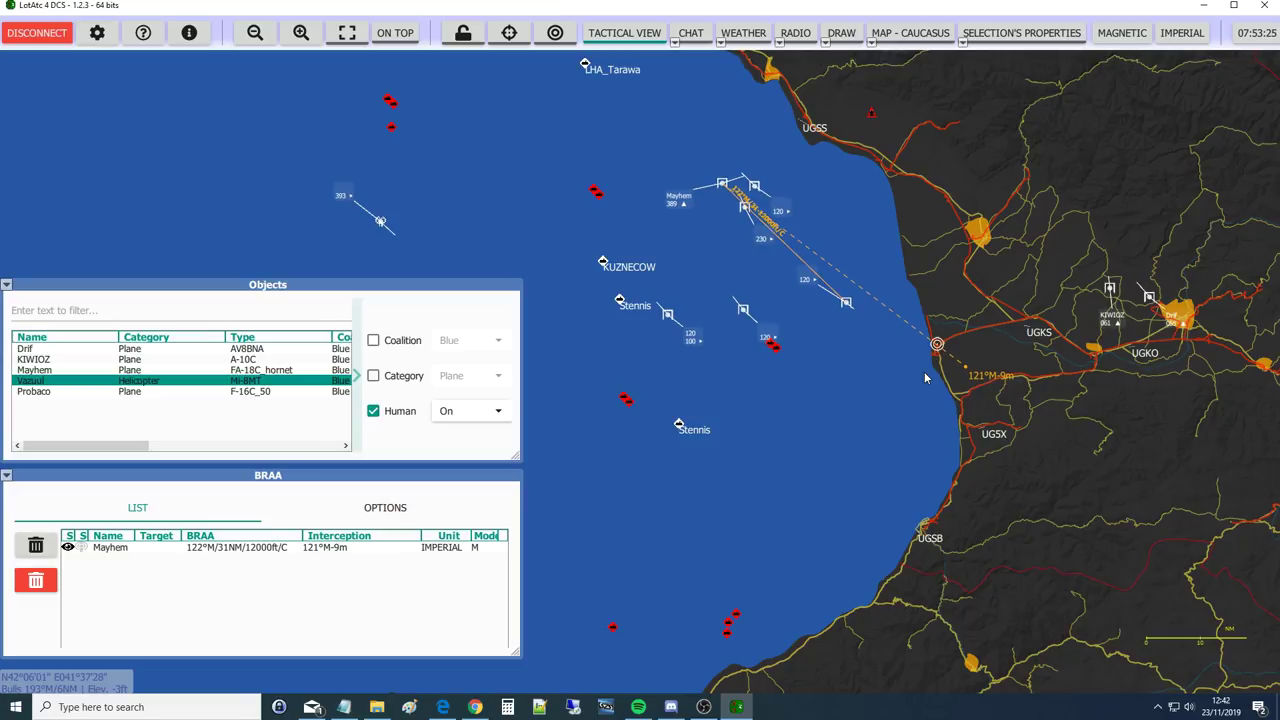
Open the LotAtc options window and switch to the reference LotATC sheet
click(106, 37)
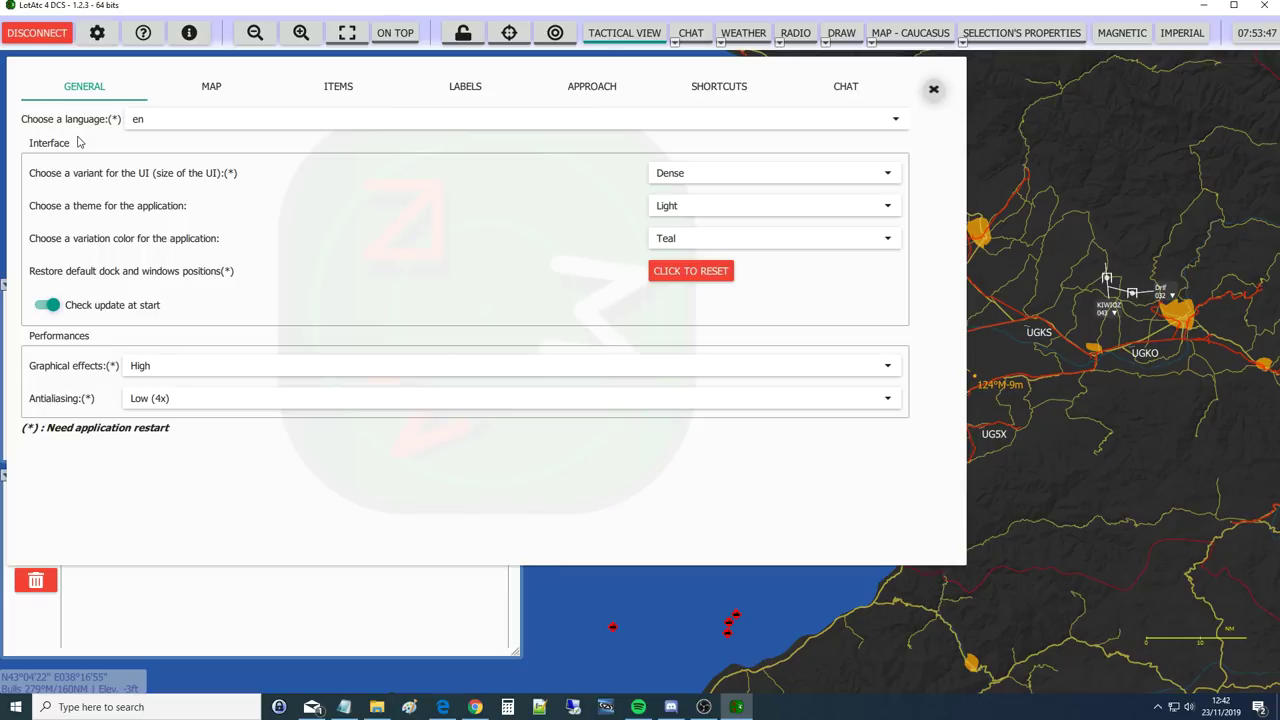
key(alt+Tab)
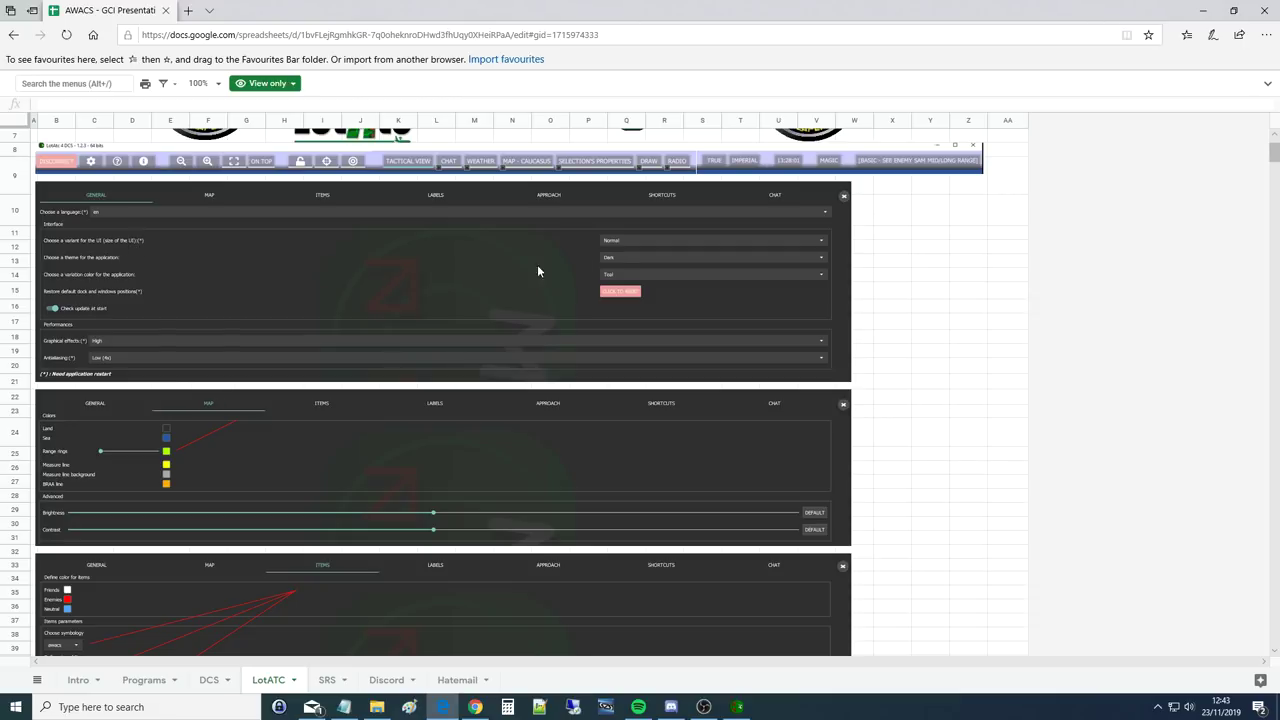
key(alt+Tab)
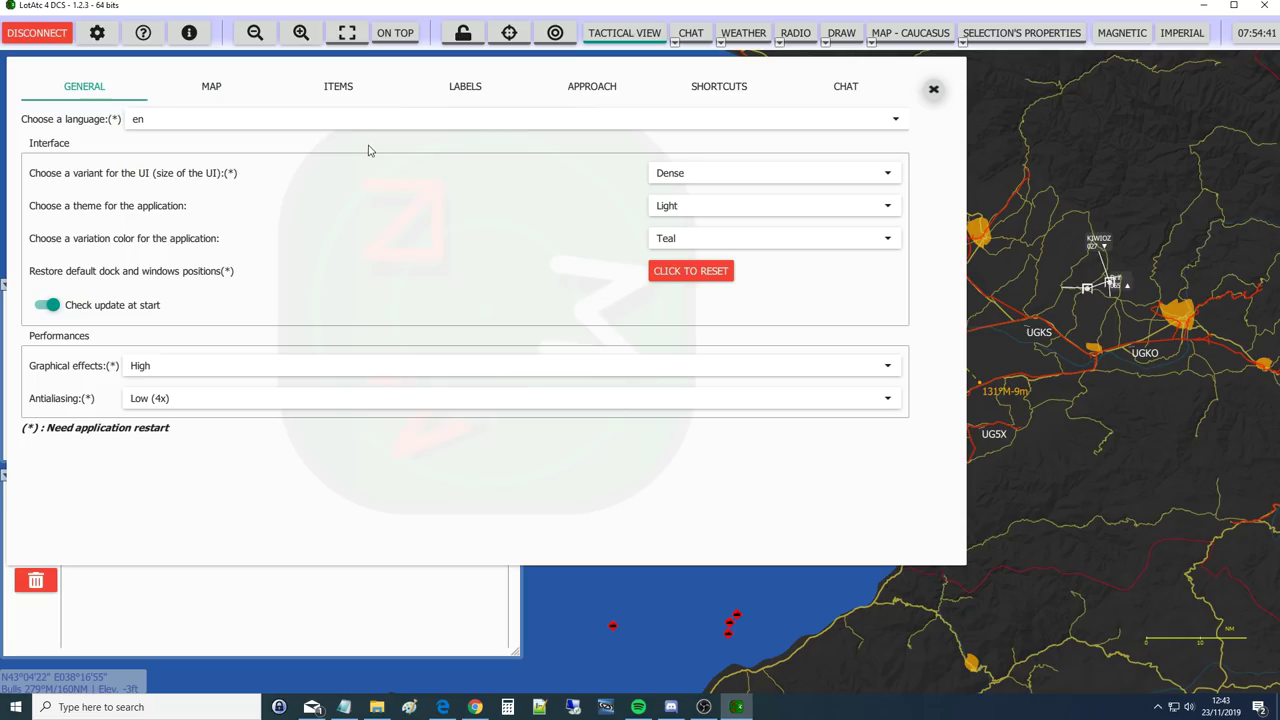
click(238, 95)
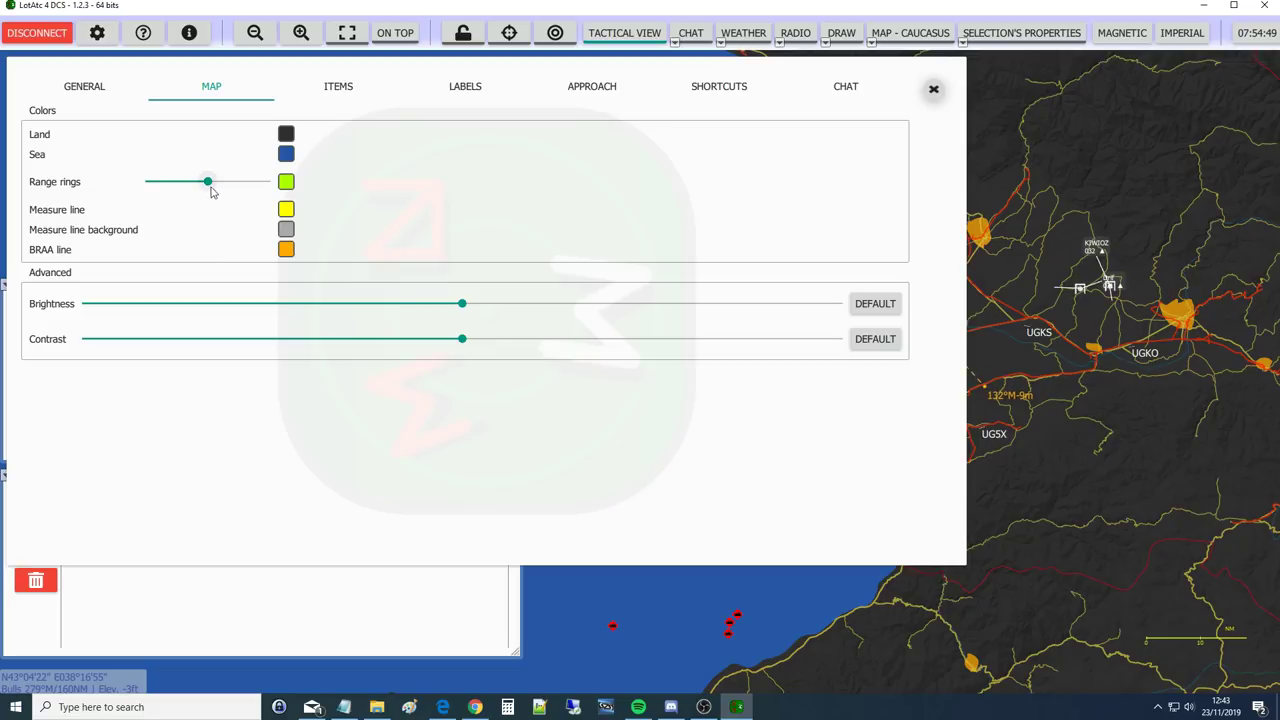
Lower the Range rings level to its minimum and move to the Items options page
drag(200, 187, 166, 194)
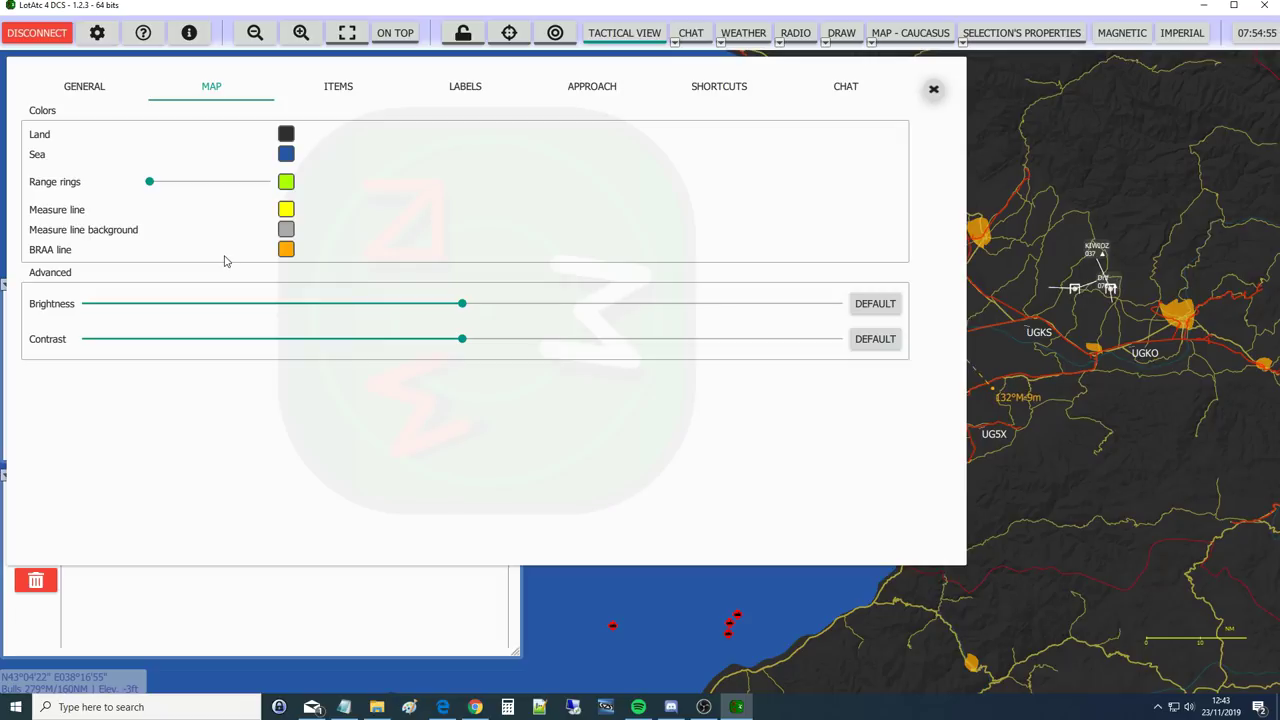
click(335, 90)
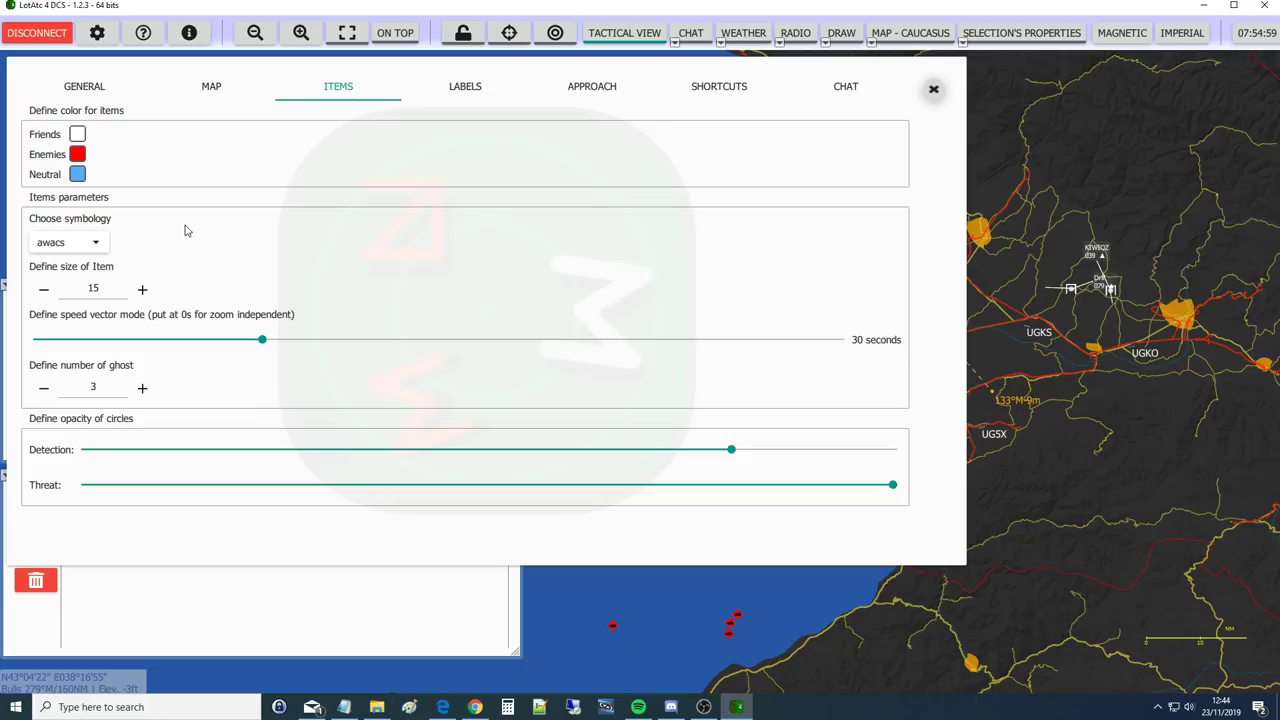
Scroll the LotATC reference sheet down to the ITEMS and LABELS screenshots
key(alt+Tab)
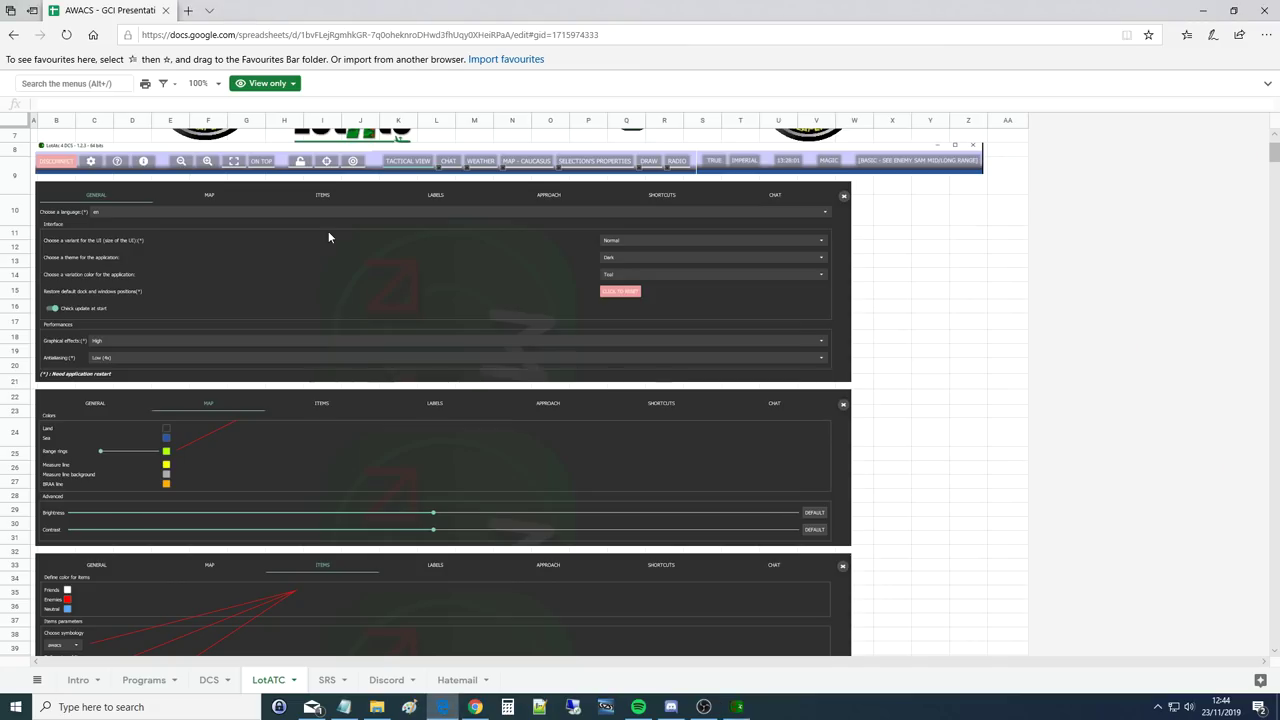
scroll(148, 356, down, 3)
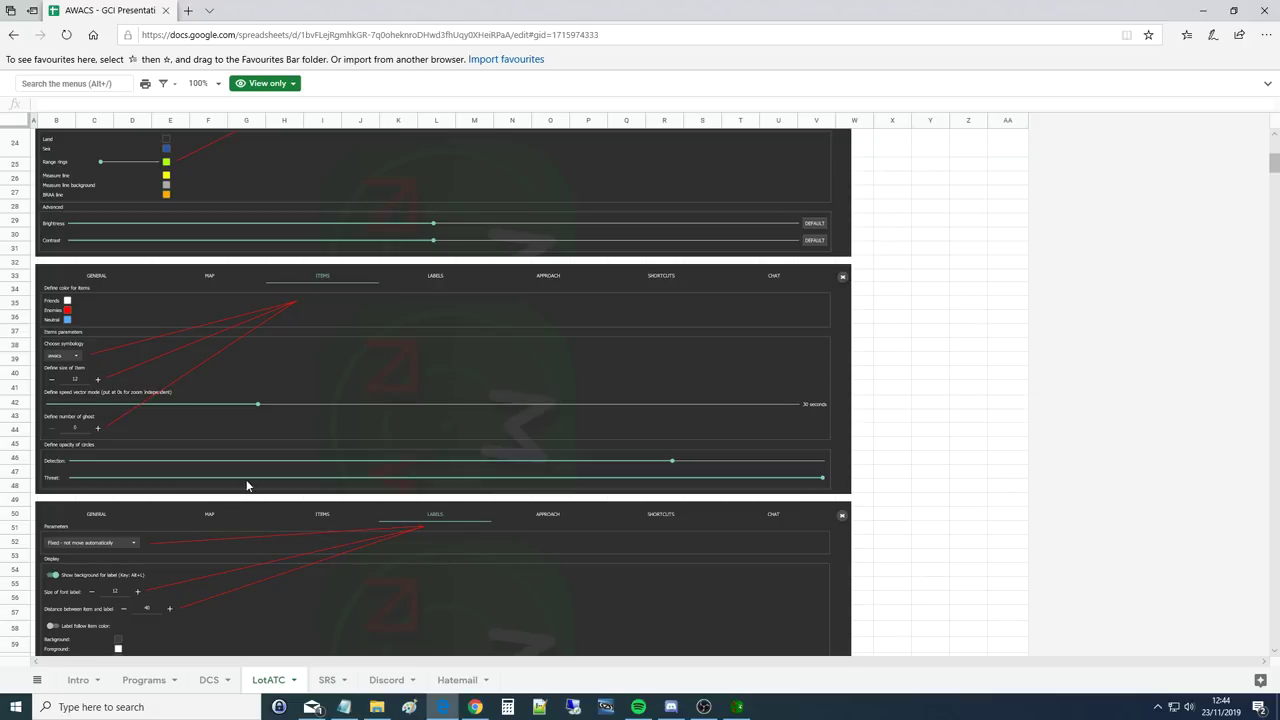
Reduce the aircraft symbol size to 12 and ghost positions to 0, then go to Labels
key(alt+Tab)
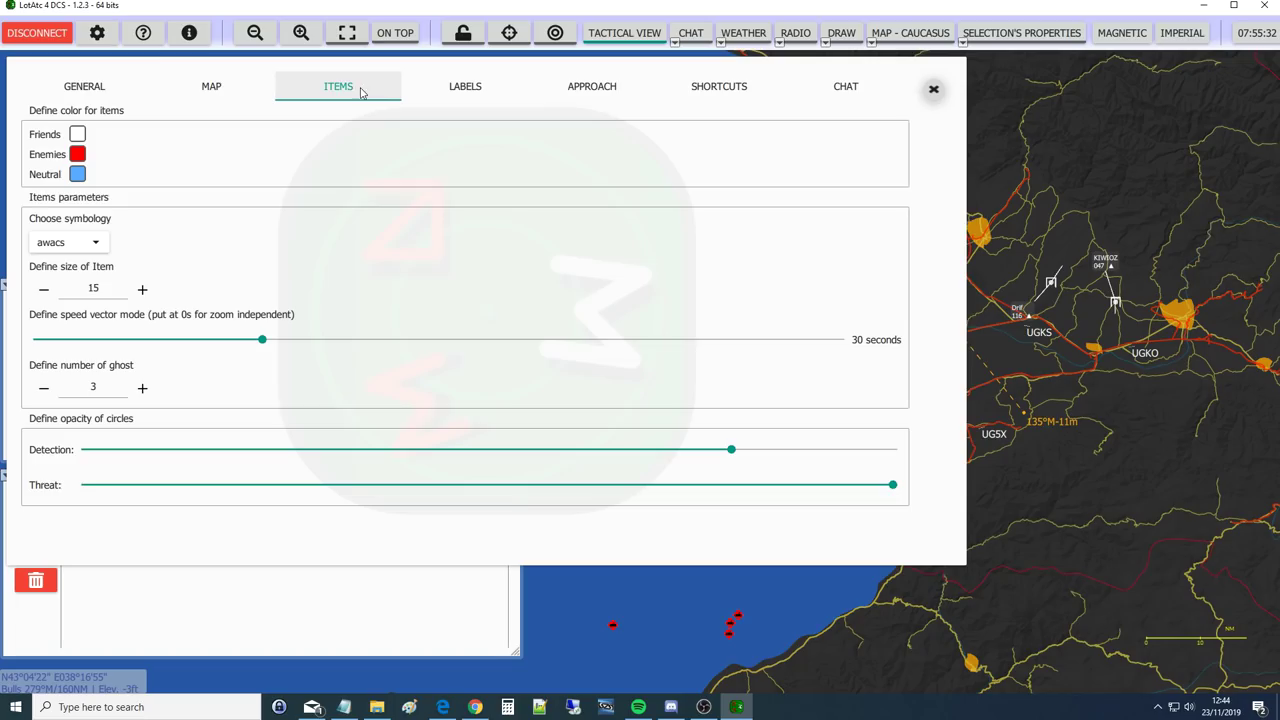
click(41, 289)
click(41, 289)
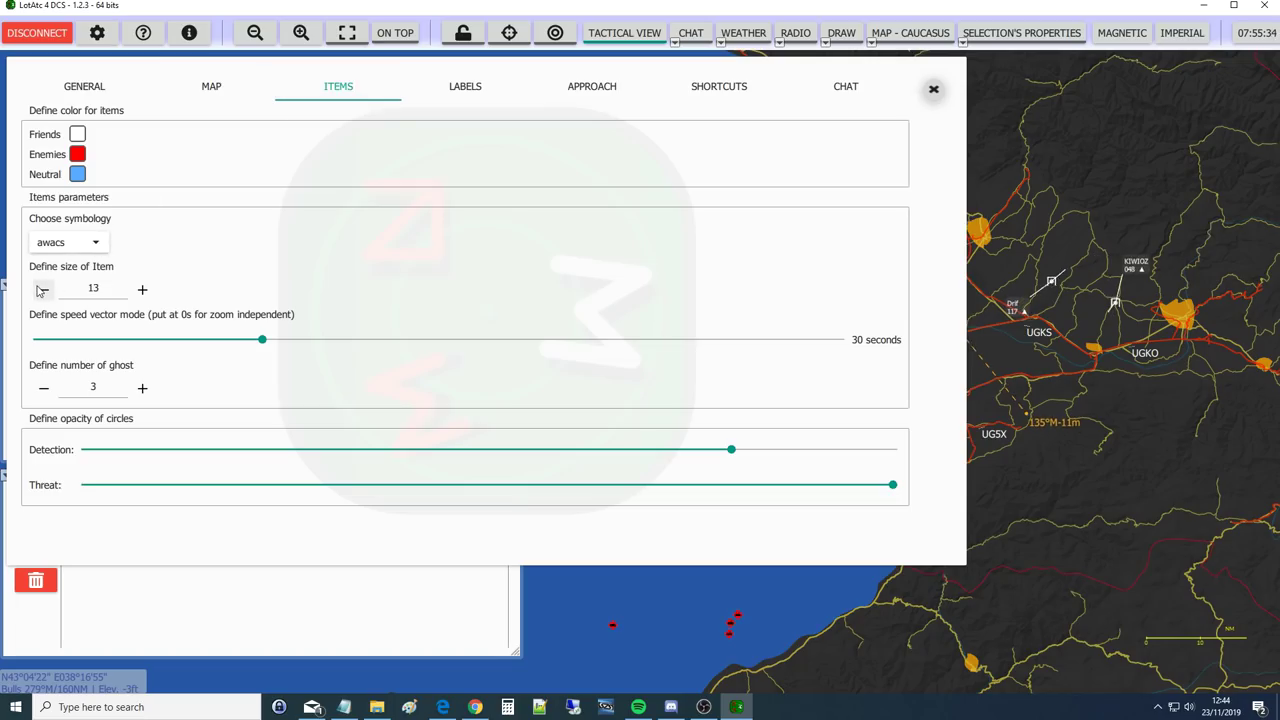
click(41, 289)
click(43, 388)
click(43, 388)
click(43, 388)
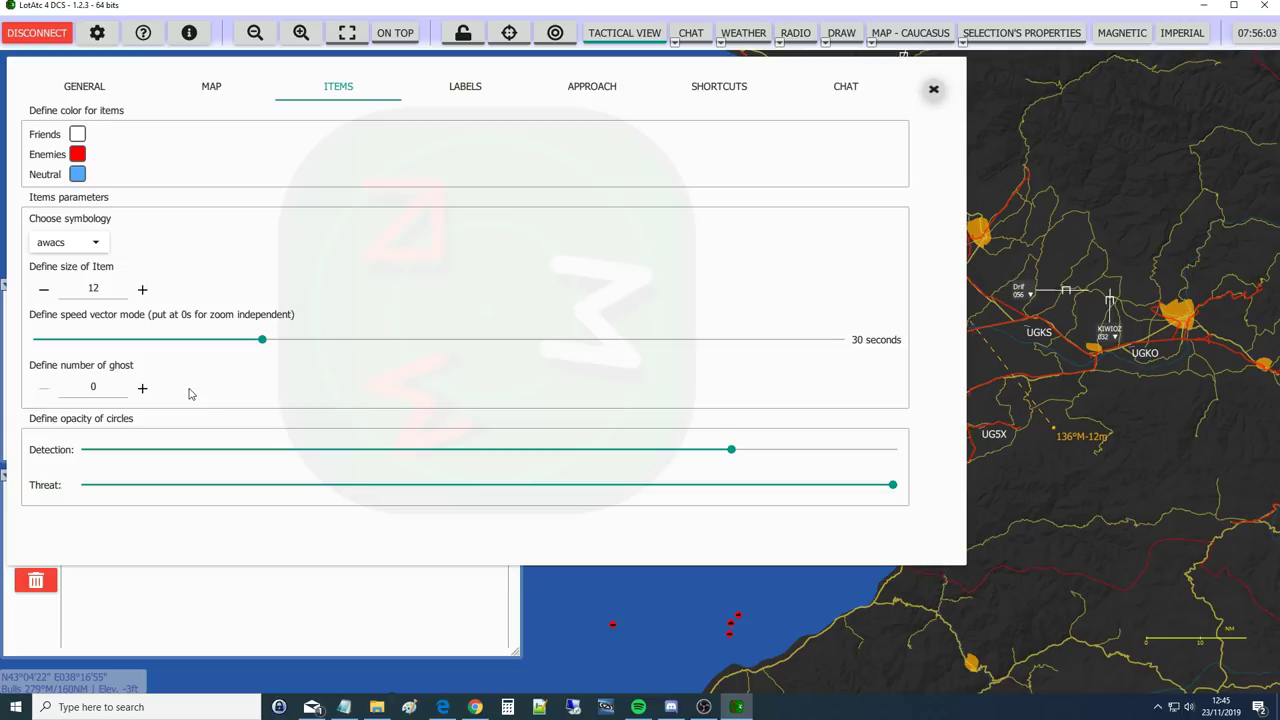
click(494, 86)
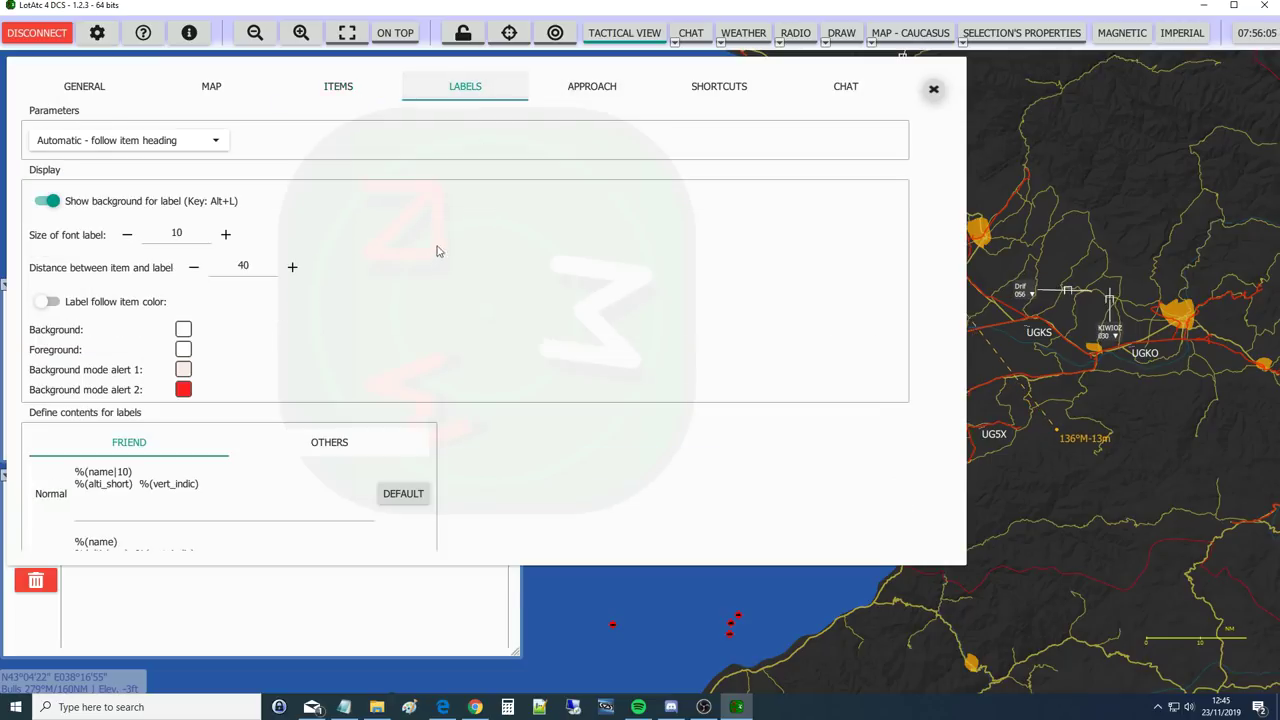
key(alt+Tab)
Check the reference LABELS screenshot, then open LotAtc's label placement Parameters dropdown
scroll(381, 275, down, 4)
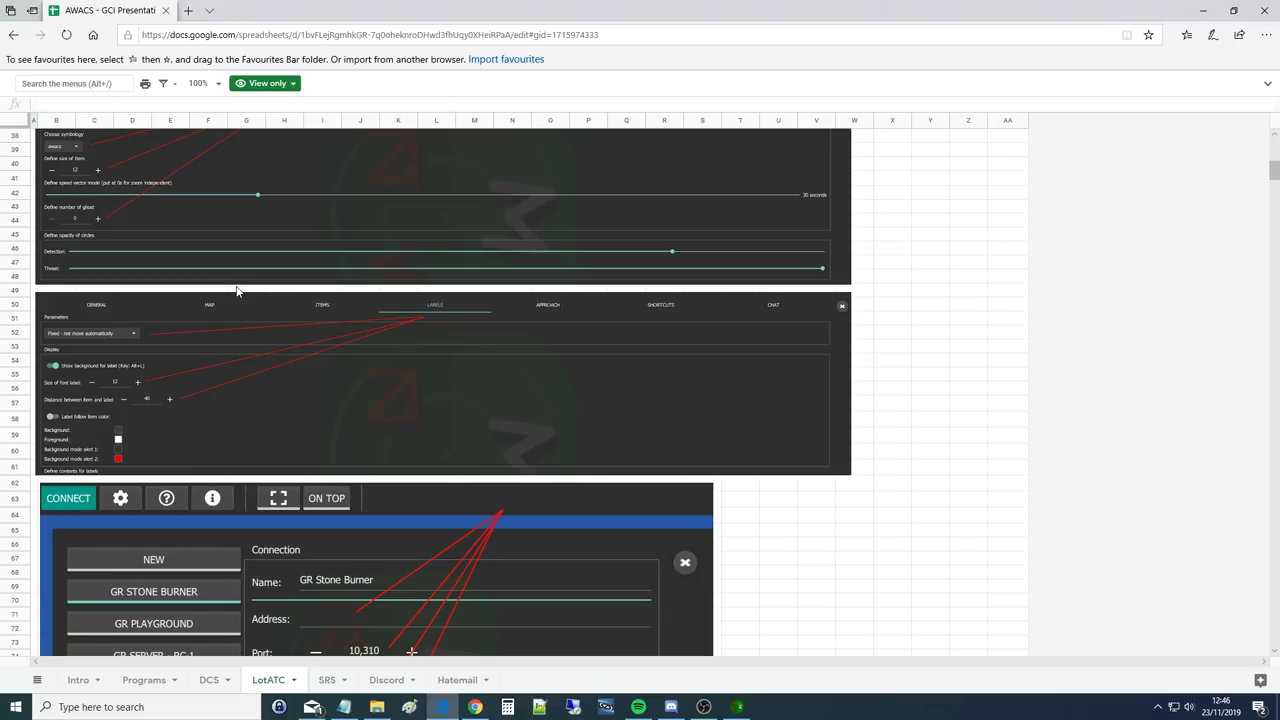
key(alt+Tab)
click(125, 140)
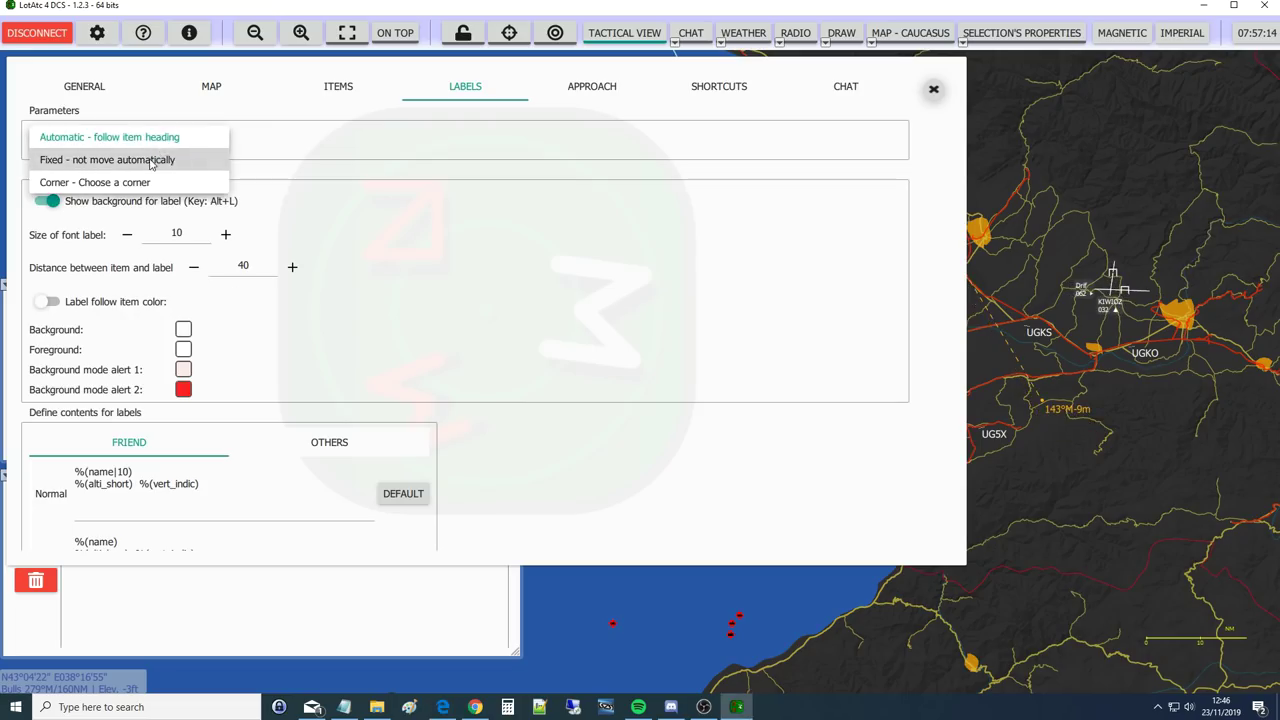
Set labels to 'Fixed - not move automatically' and the label font size to 12
click(150, 162)
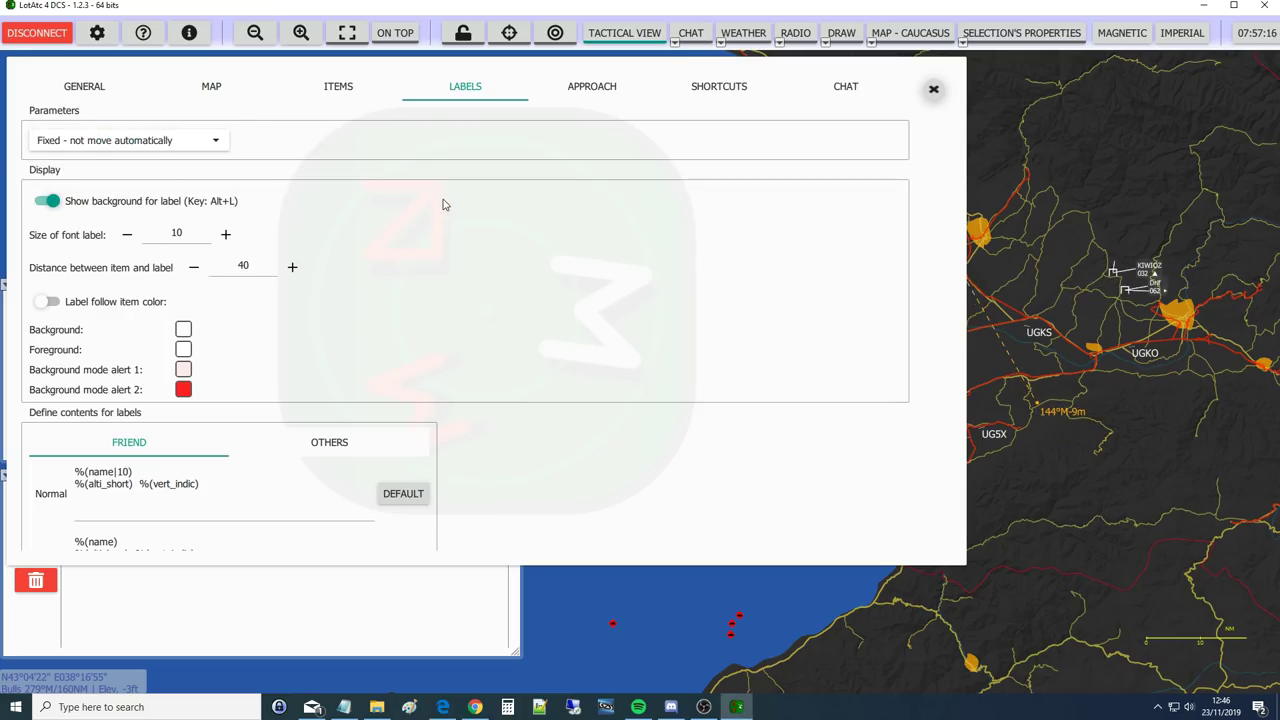
key(alt+Tab)
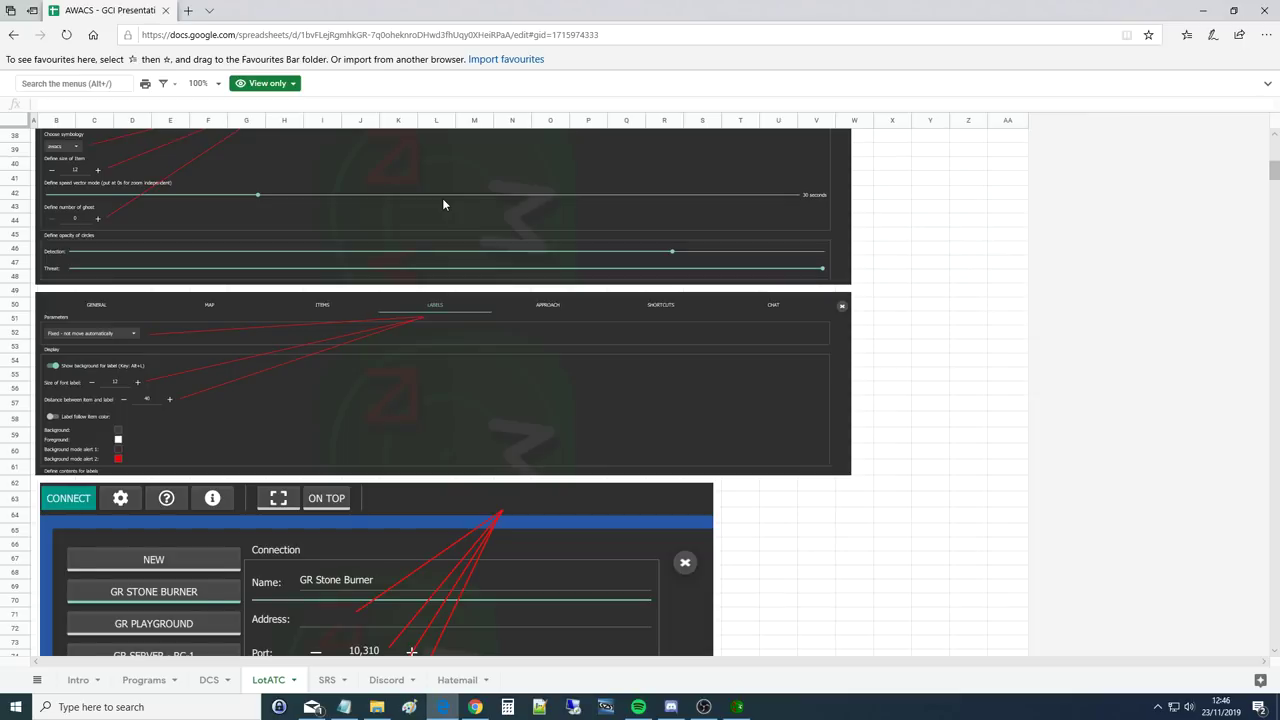
key(alt+Tab)
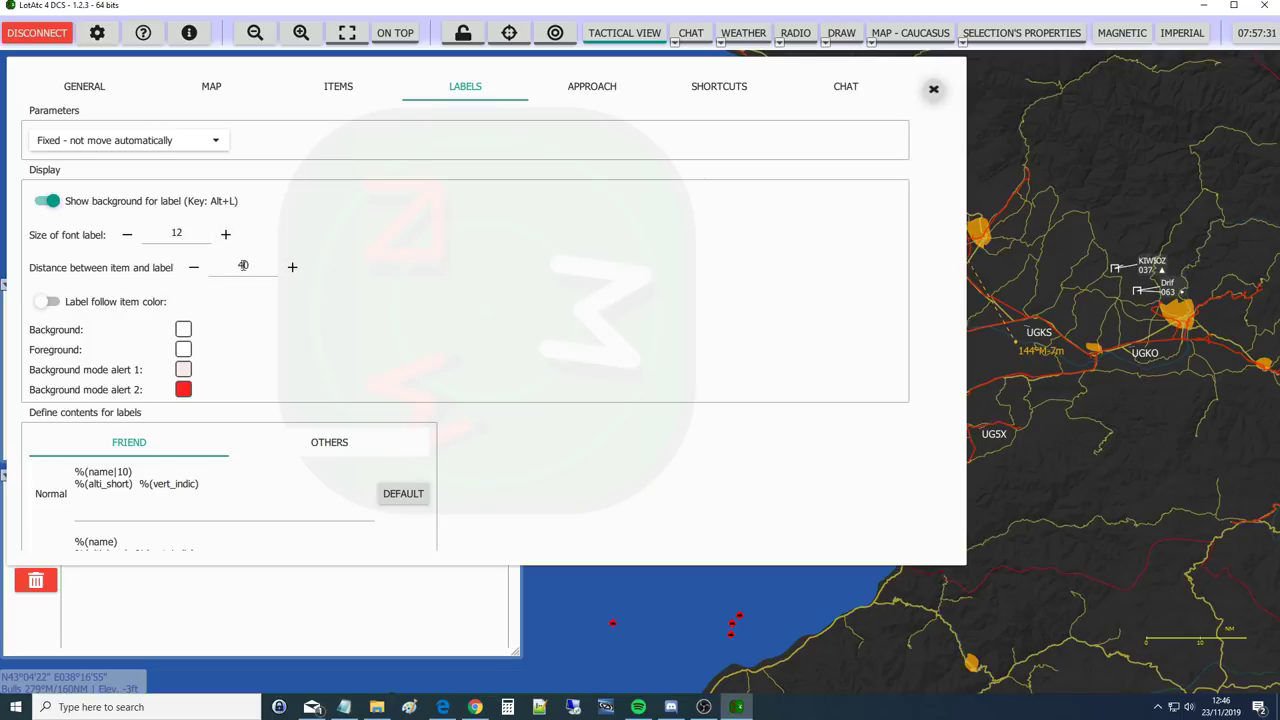
click(246, 267)
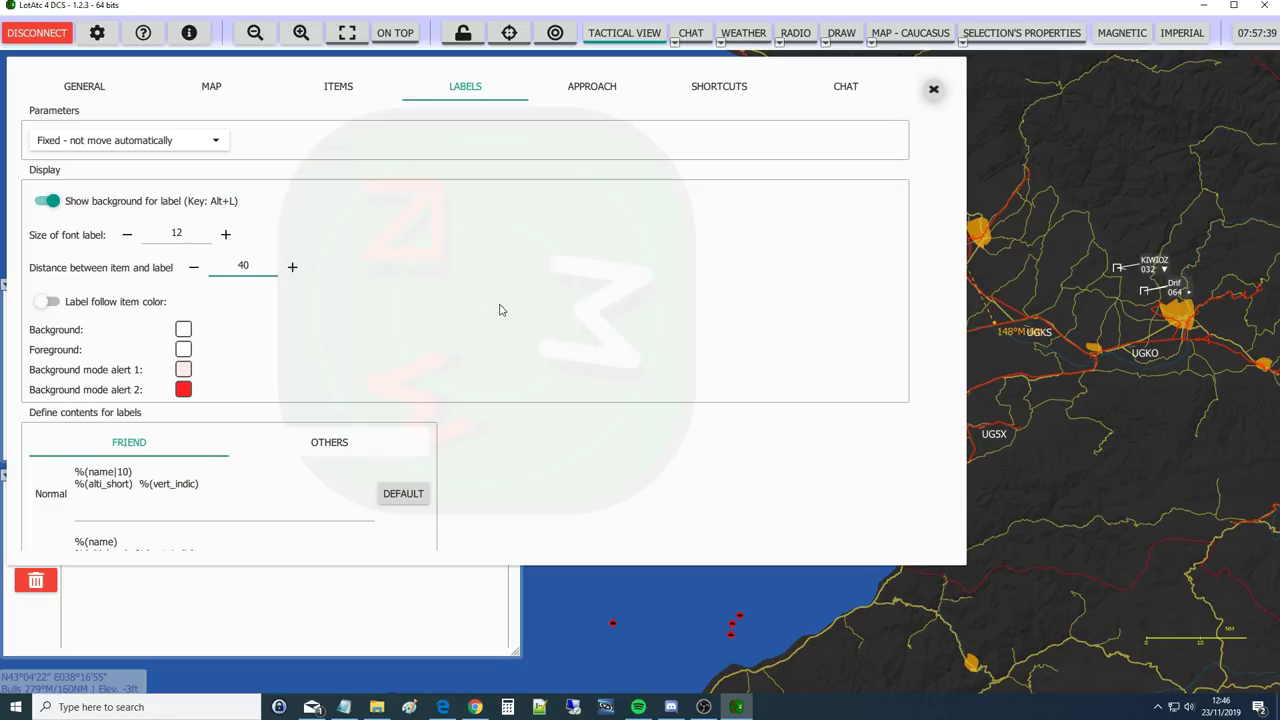
click(587, 92)
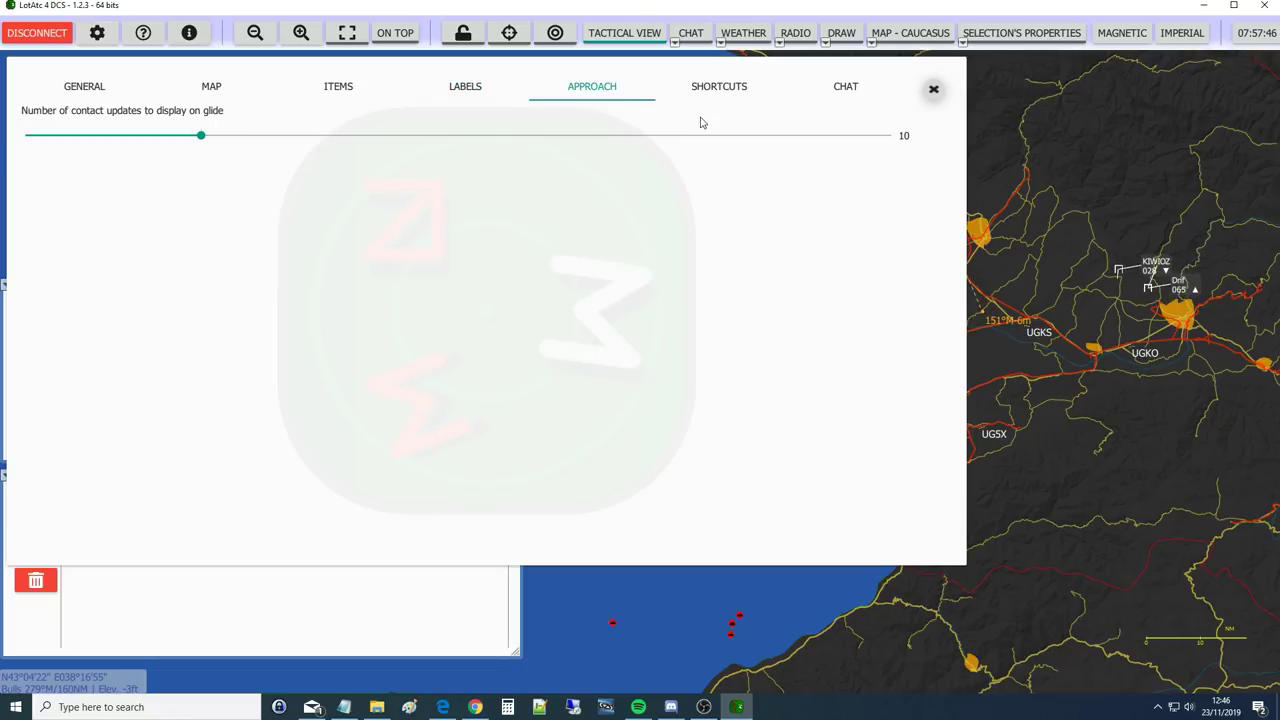
Review the Shortcuts and Chat option pages, then close the Options window
click(717, 88)
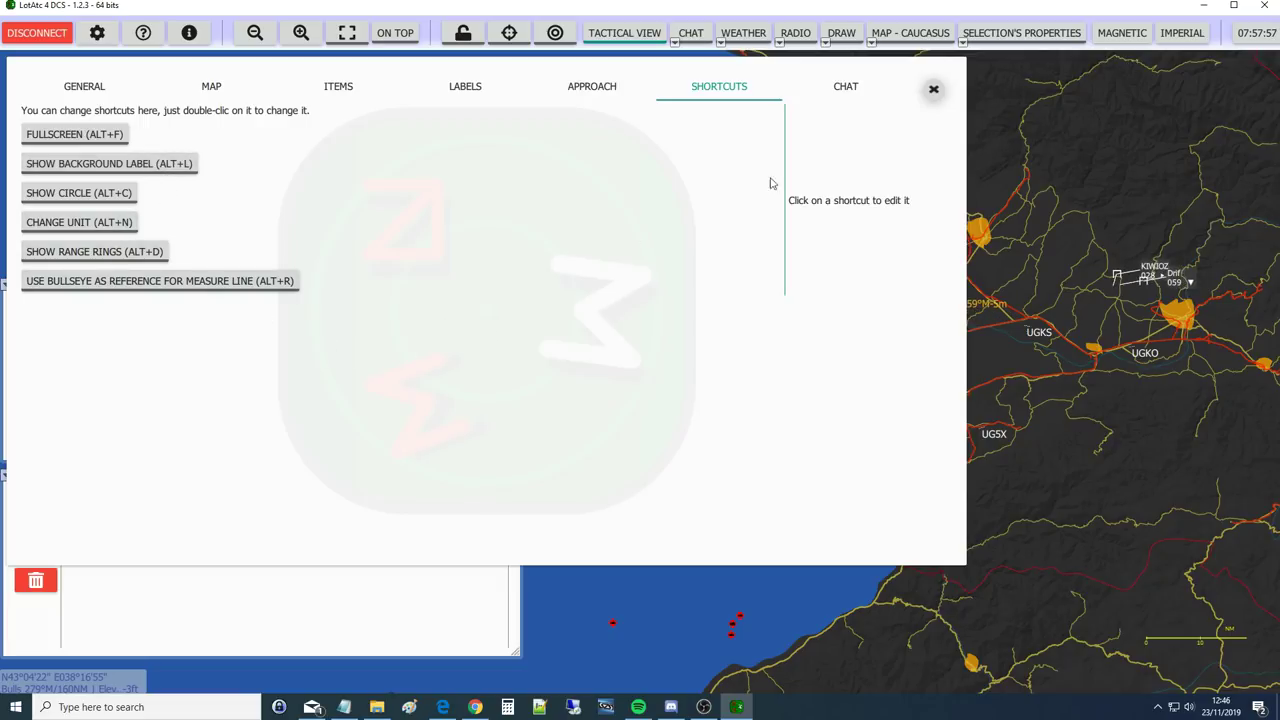
click(846, 88)
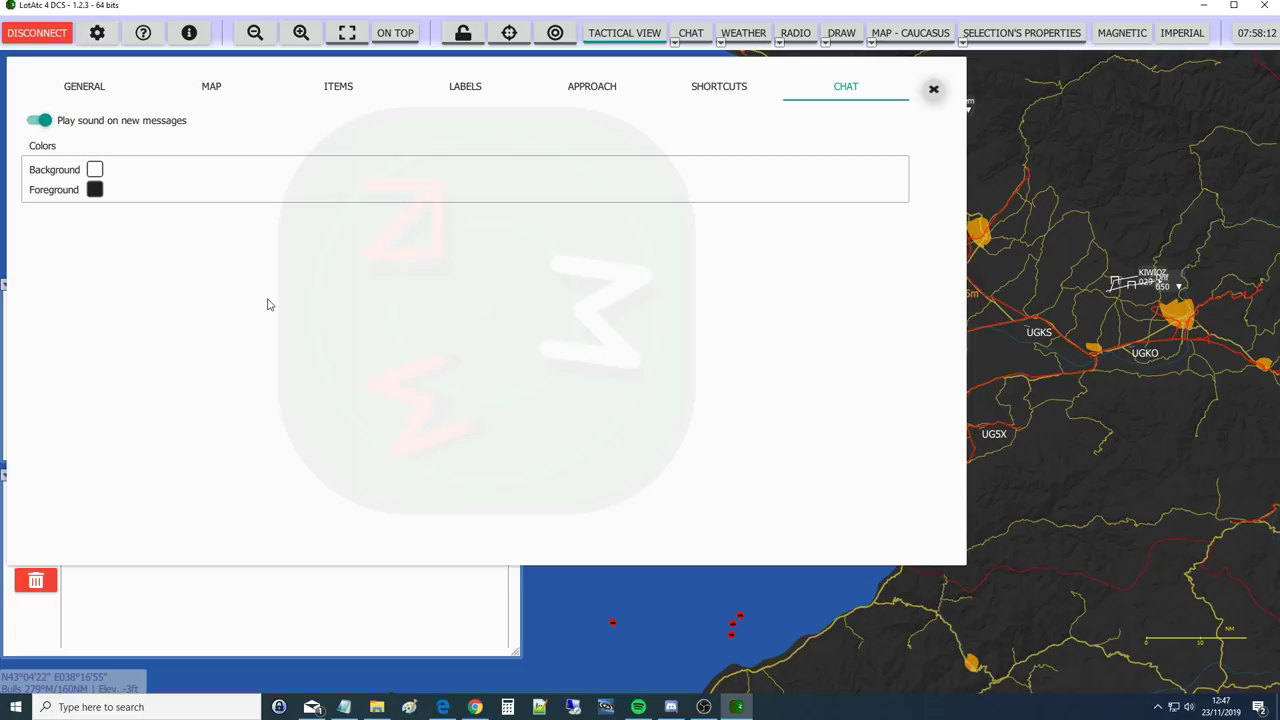
click(933, 89)
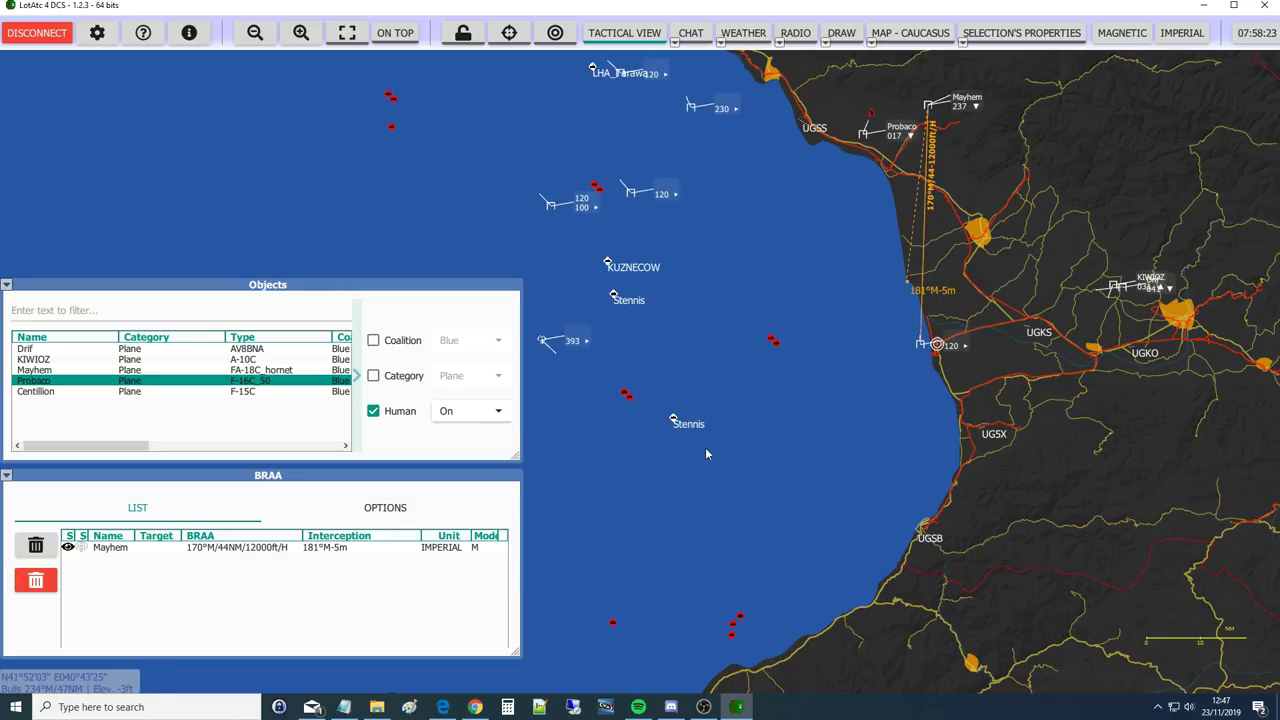
Switch to the LotATC reference sheet and scroll up to the BRAA and naming-standard notes
key(alt+Tab)
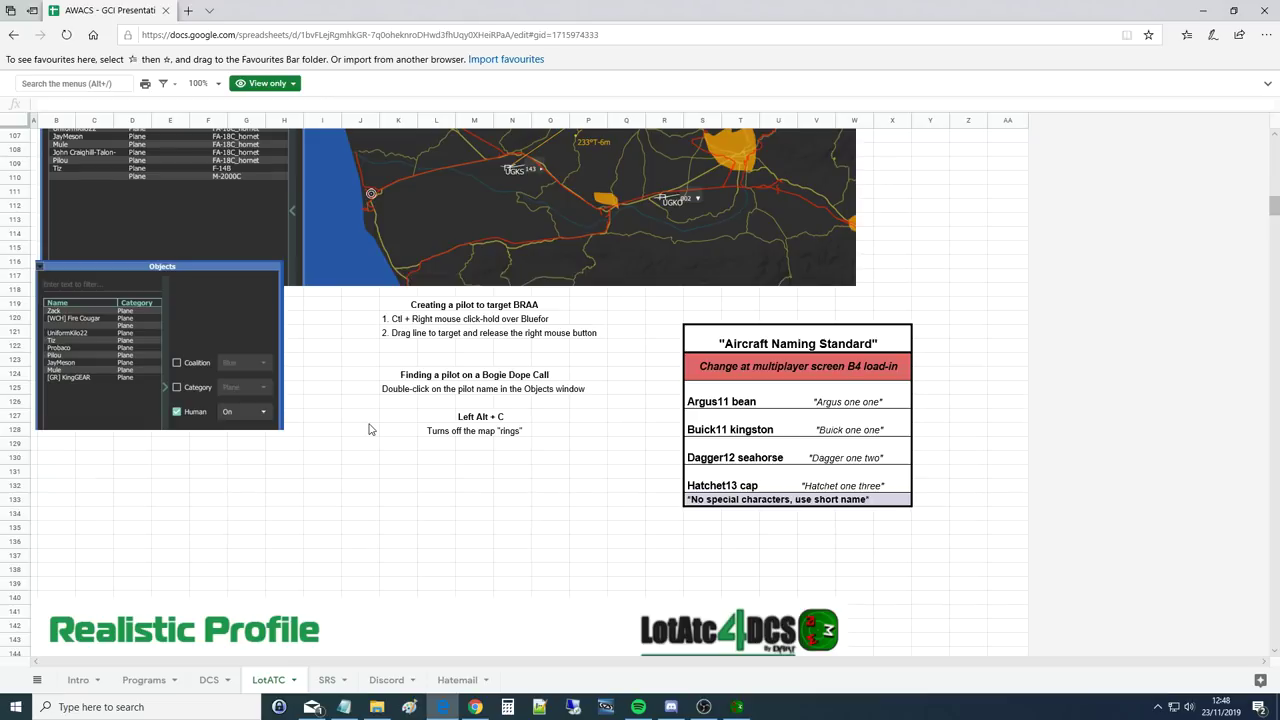
scroll(576, 454, up, 1)
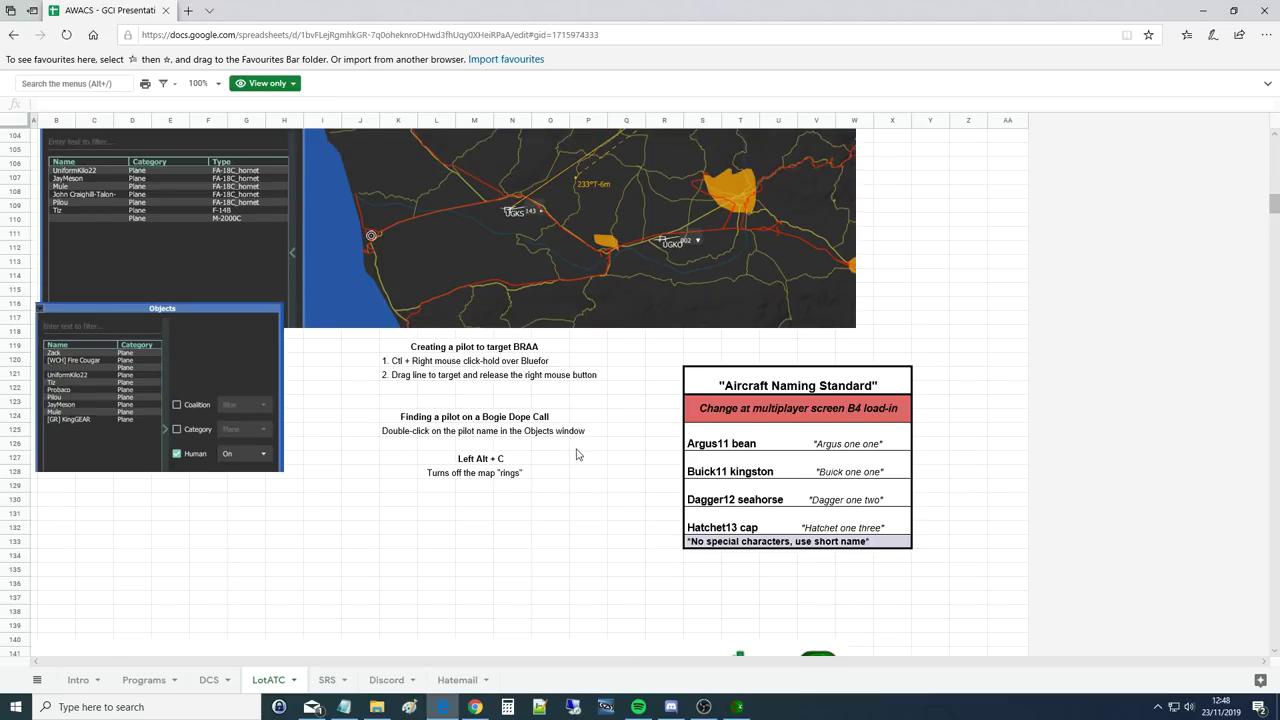
scroll(590, 462, up, 1)
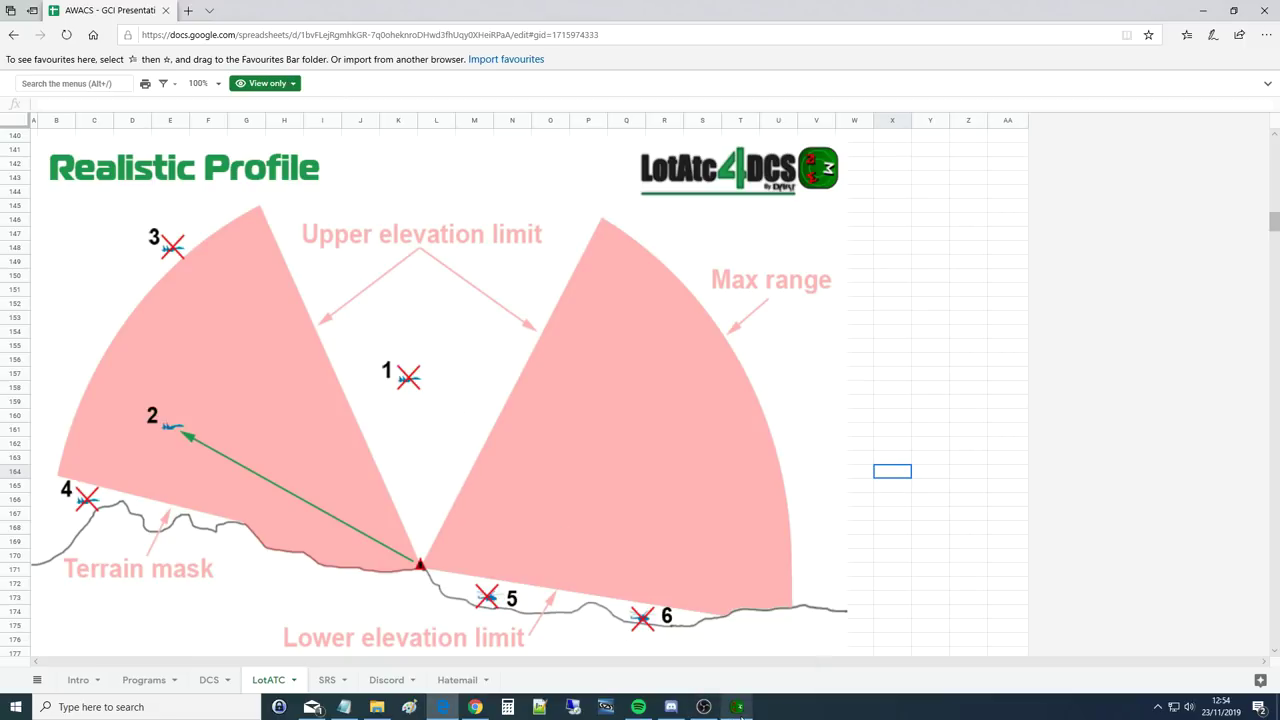
Bring the LotAtc tactical map back to the front
mouse_move(739, 708)
click(739, 708)
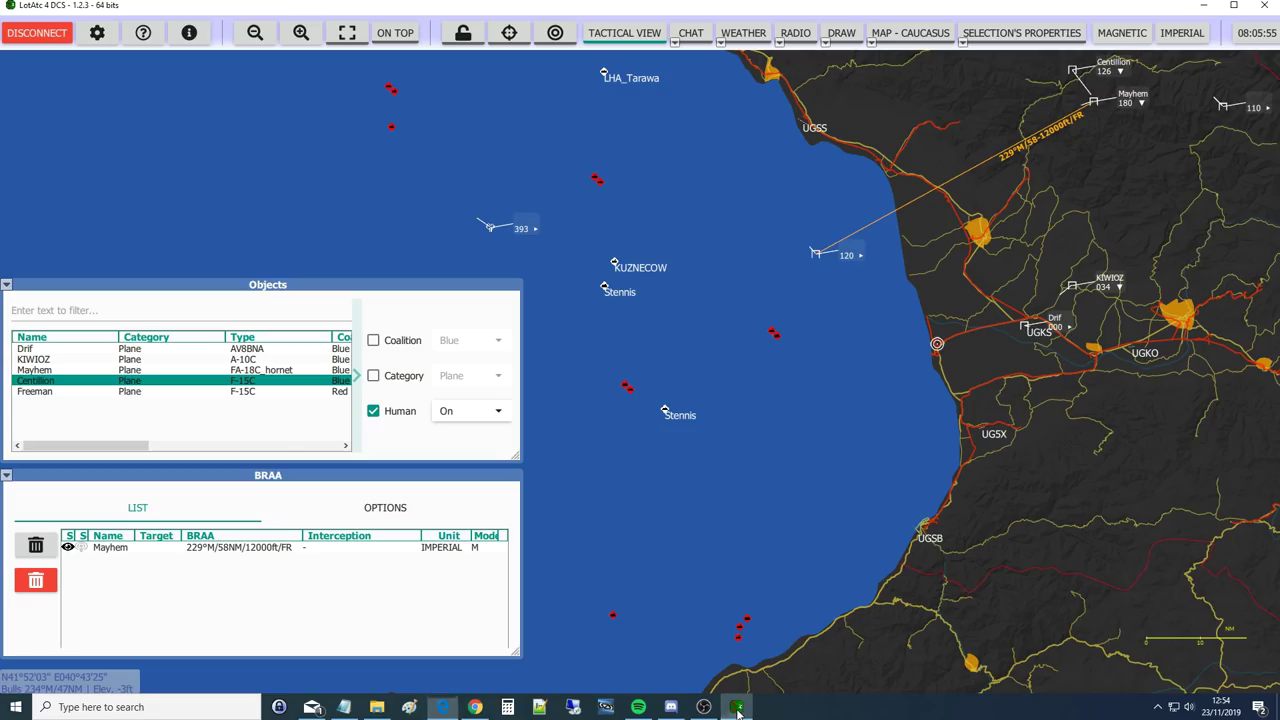
scroll(830, 362, down, 3)
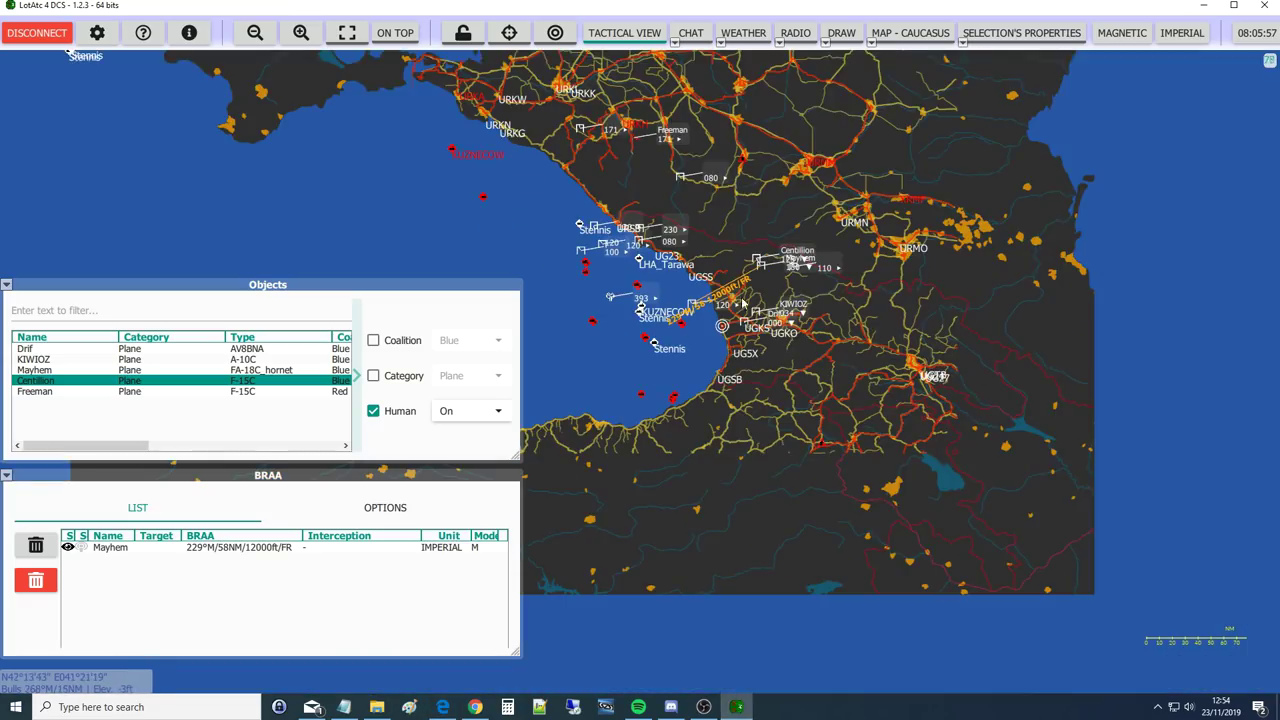
scroll(670, 228, up, 2)
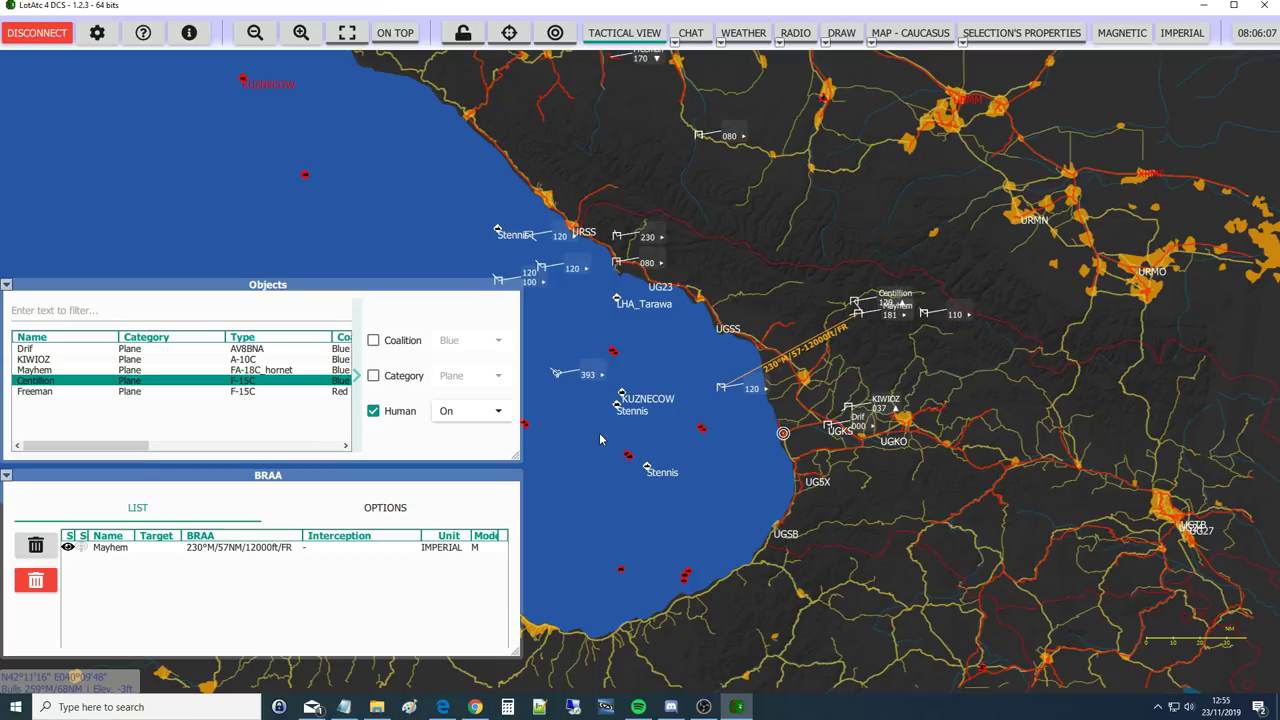
Delete Mayhem's BRAA line from the BRAA list
click(110, 549)
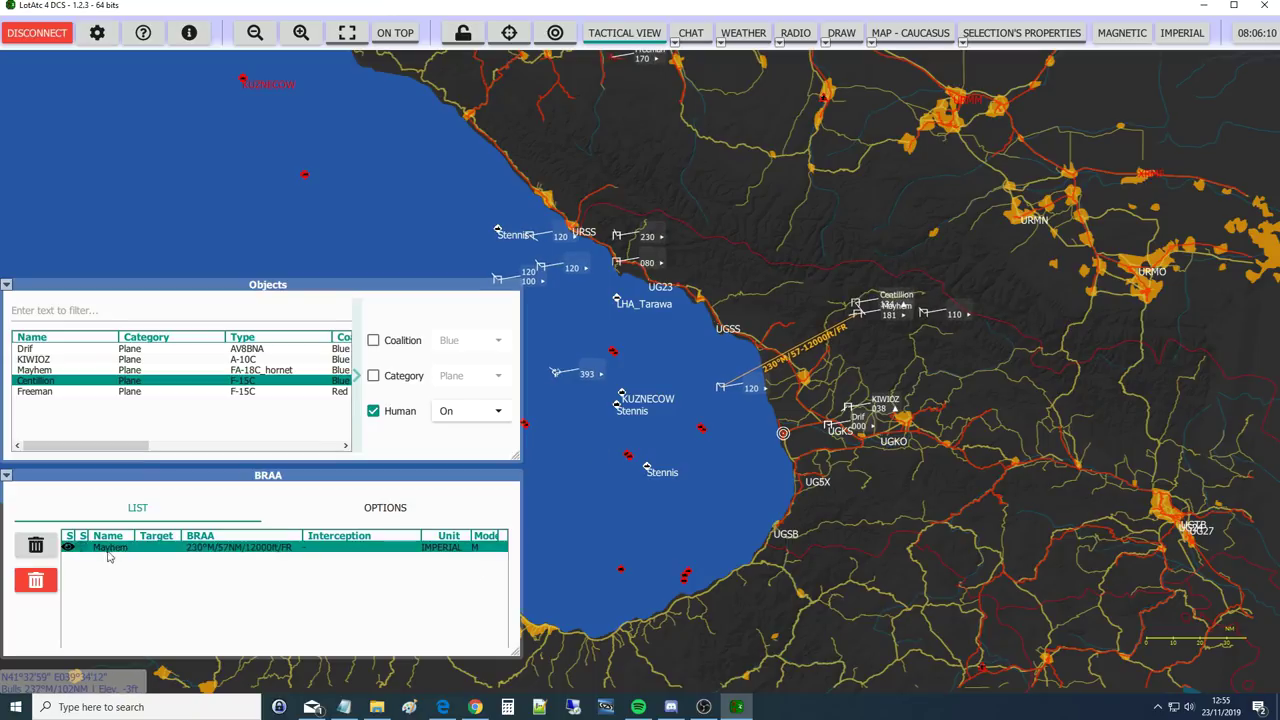
click(36, 553)
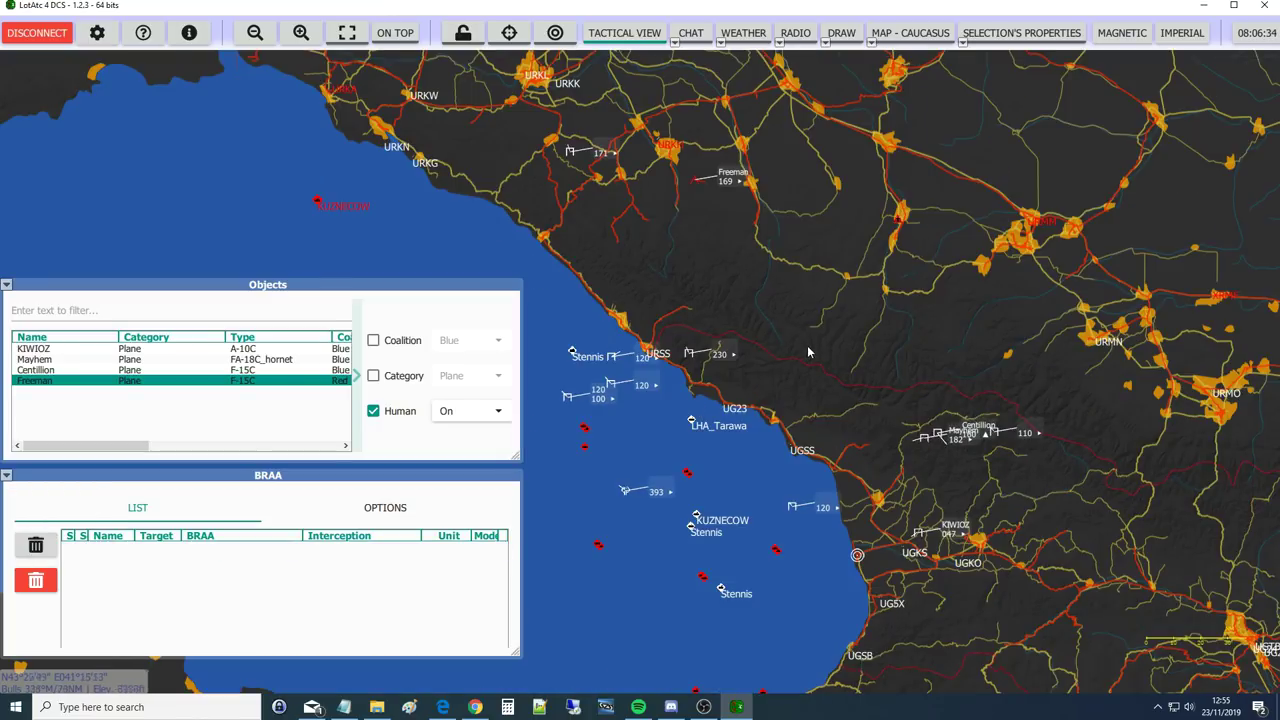
scroll(830, 380, down, 2)
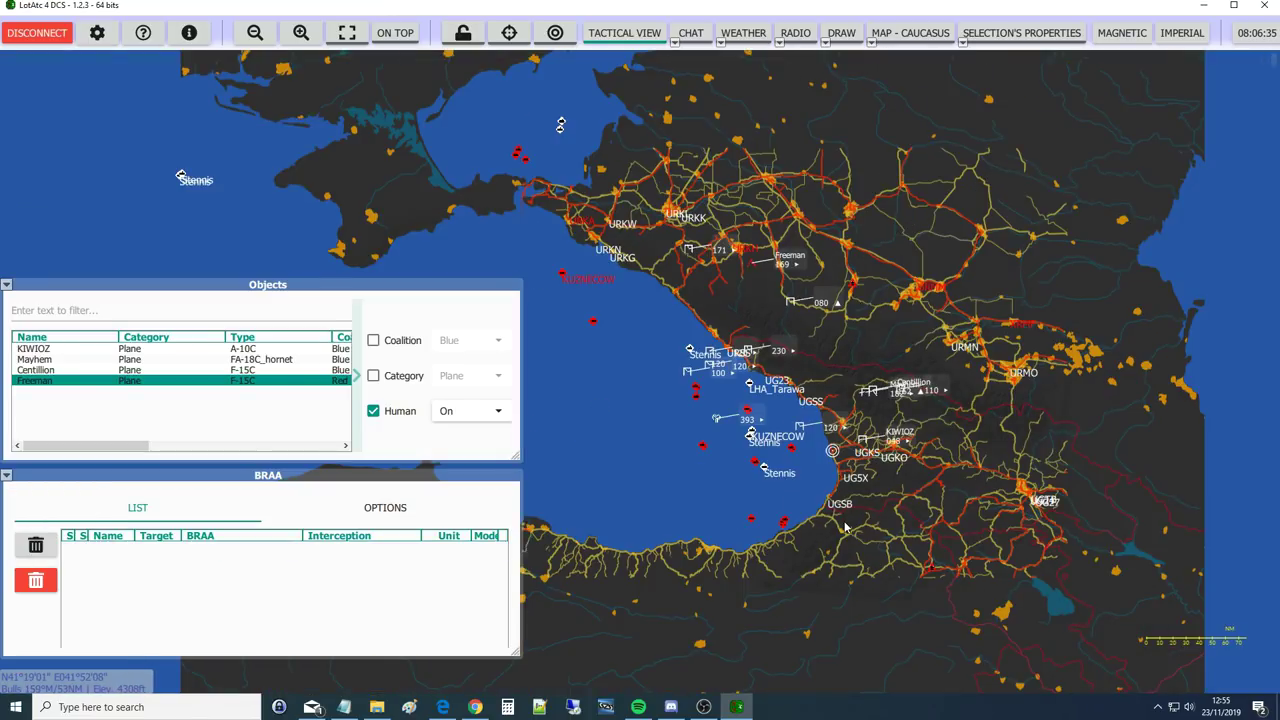
mouse_move(870, 435)
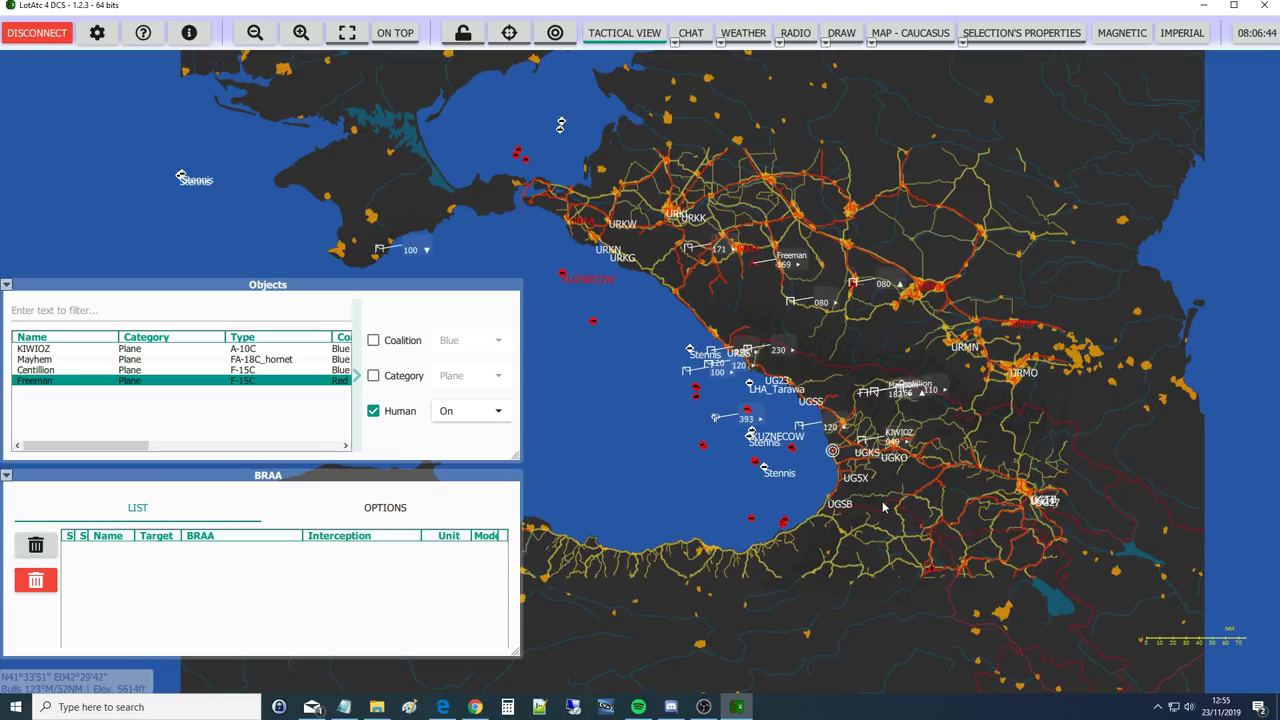
scroll(883, 508, up, 1)
scroll(896, 436, up, 1)
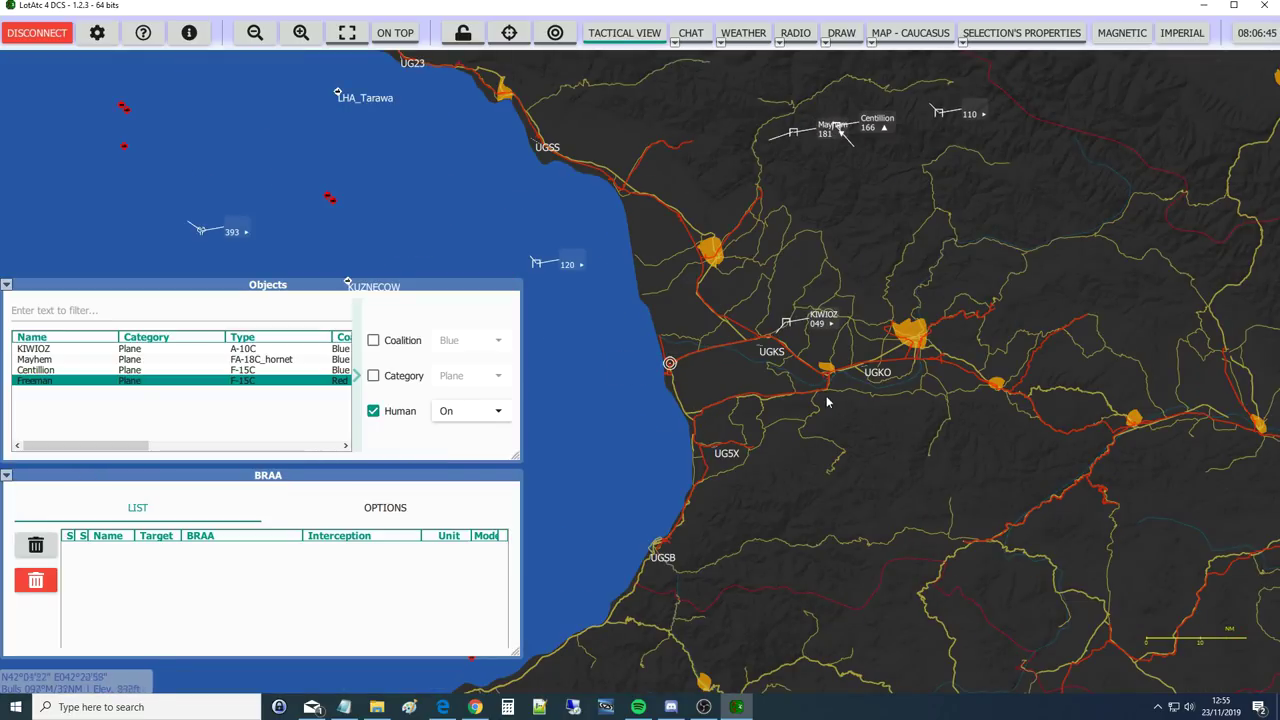
scroll(837, 401, up, 1)
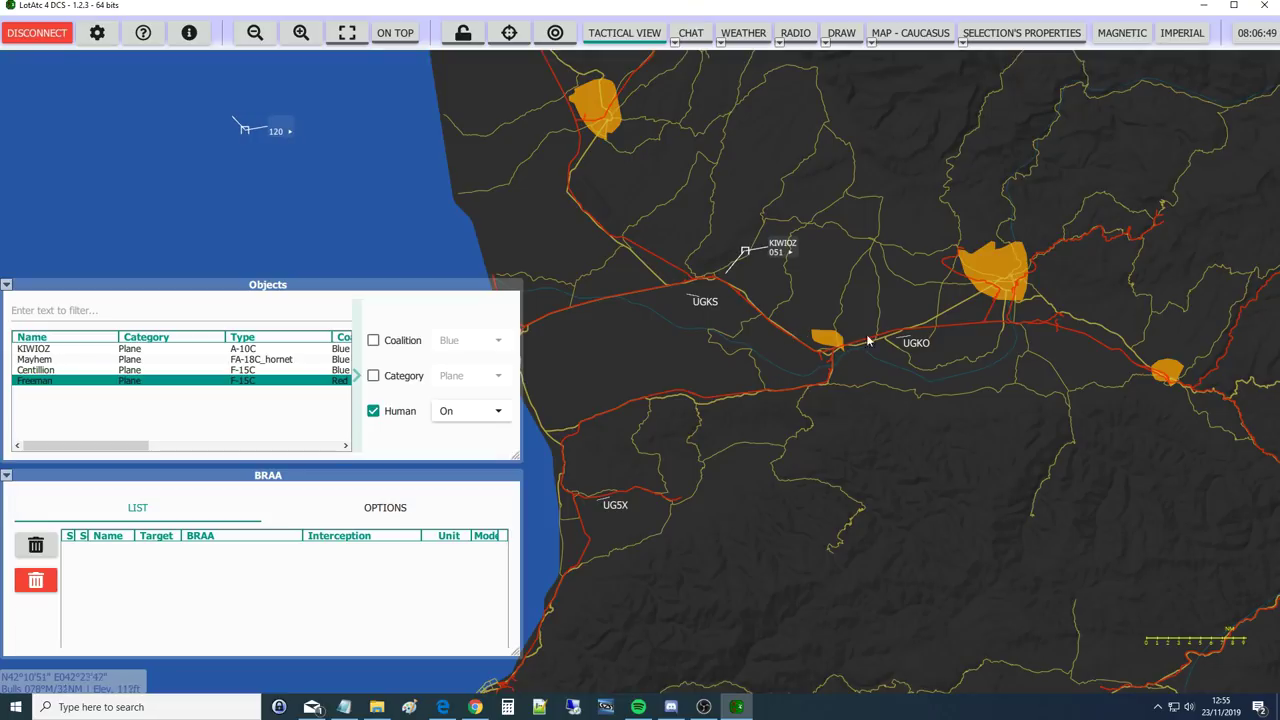
scroll(900, 340, up, 2)
scroll(890, 338, up, 2)
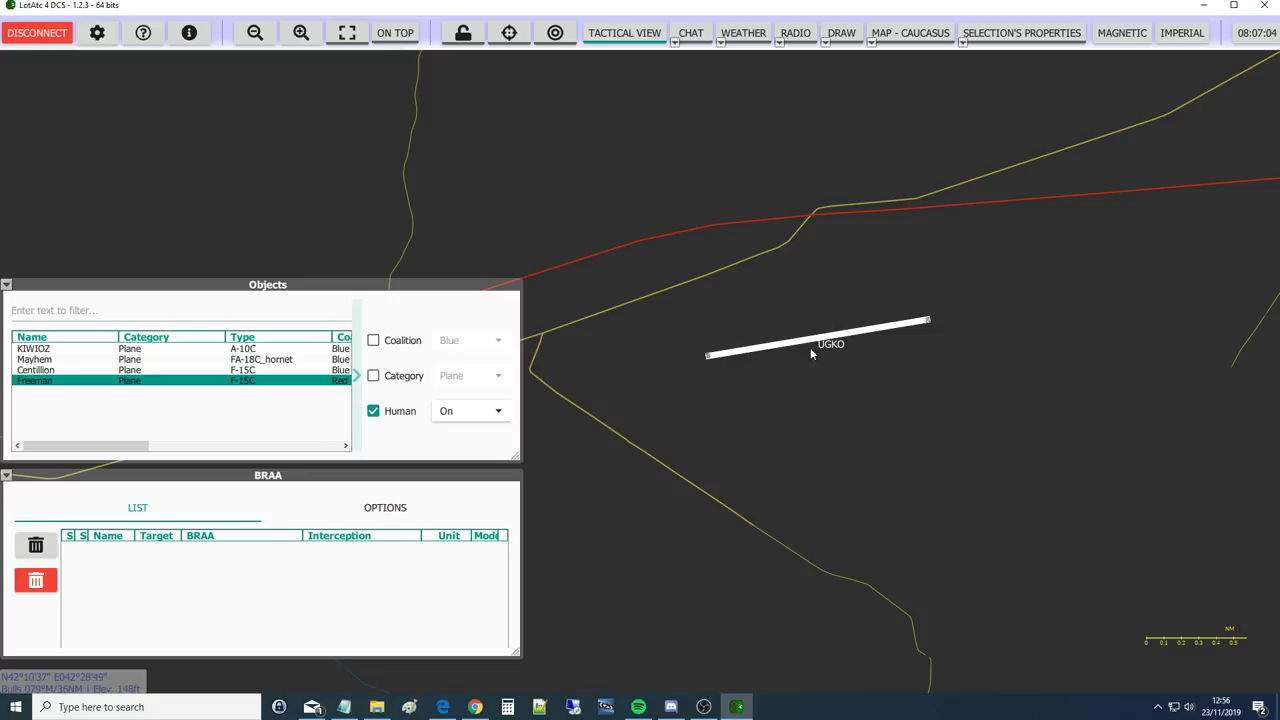
scroll(825, 450, down, 2)
scroll(811, 440, down, 3)
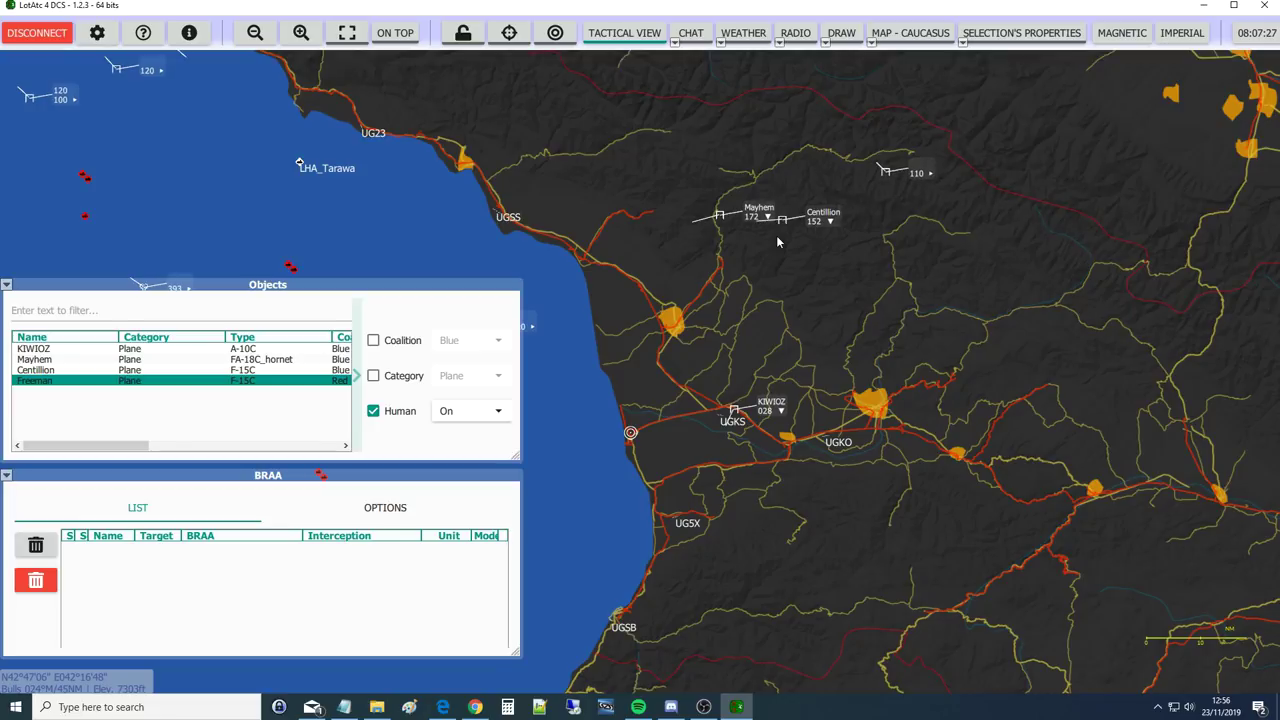
scroll(857, 497, down, 4)
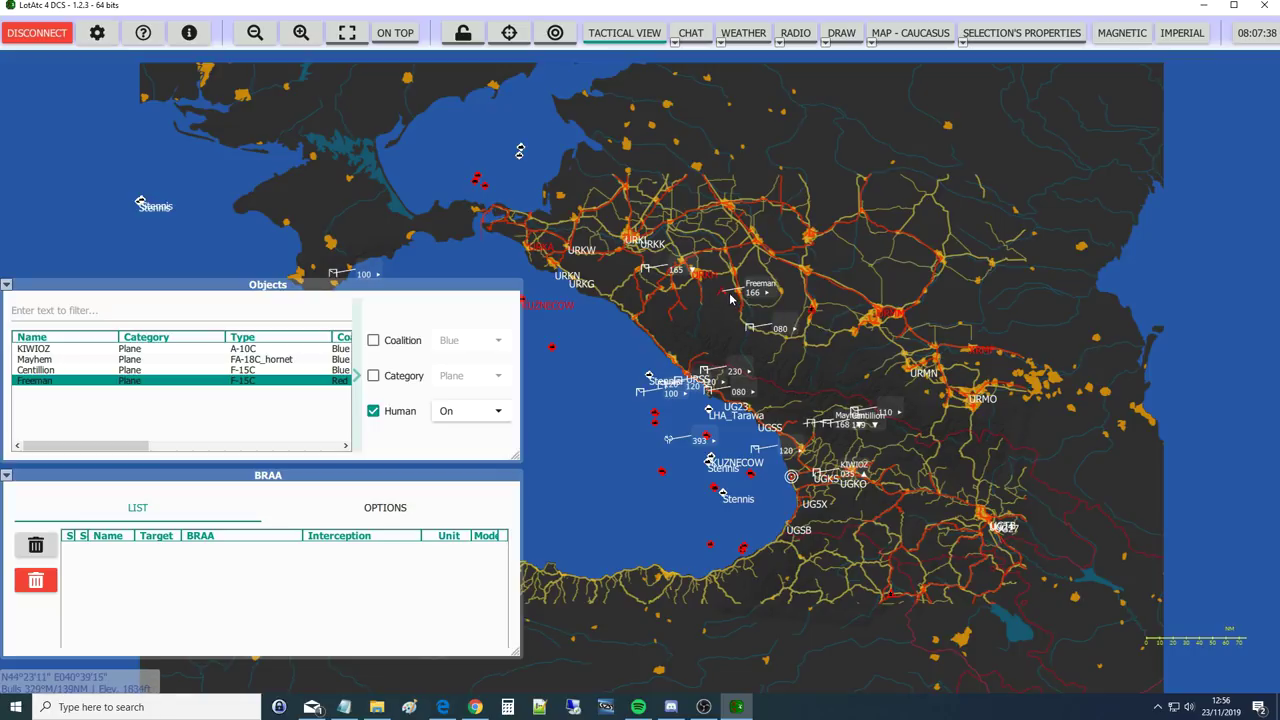
Zoom in on Freeman's F-15C and read its track of about 16,500ft and 470kt
scroll(730, 298, up, 4)
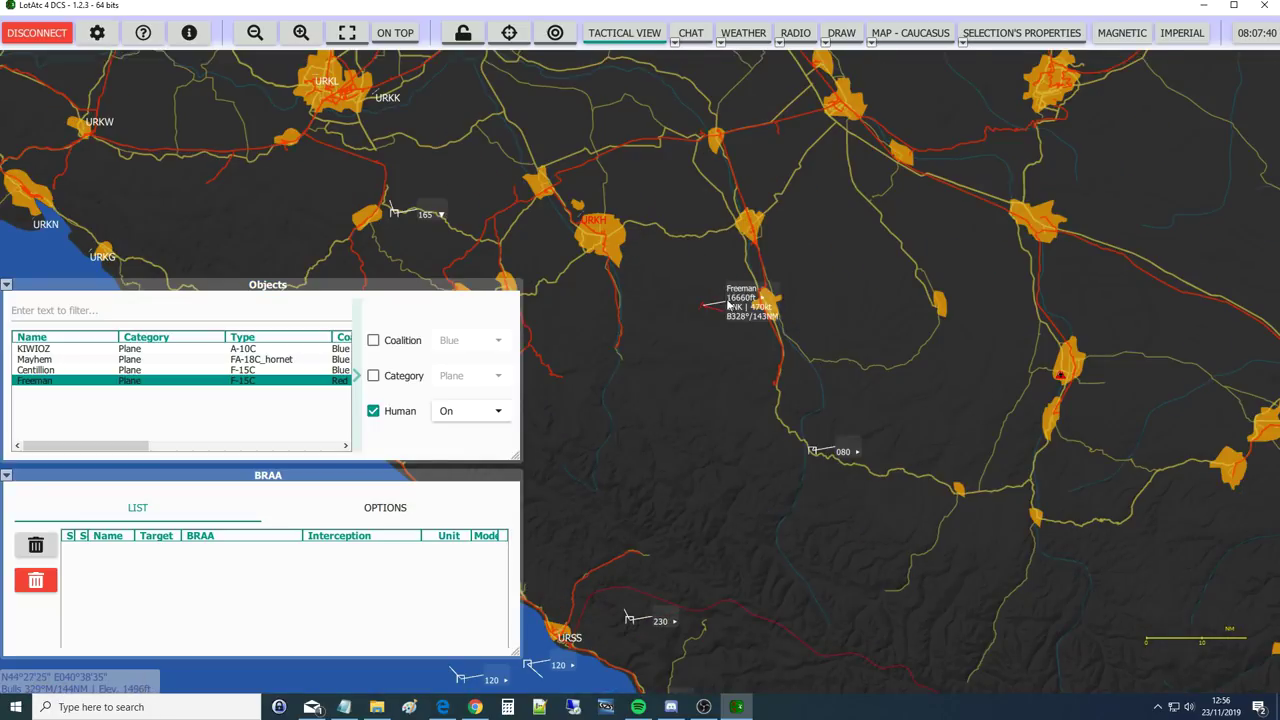
scroll(691, 350, up, 2)
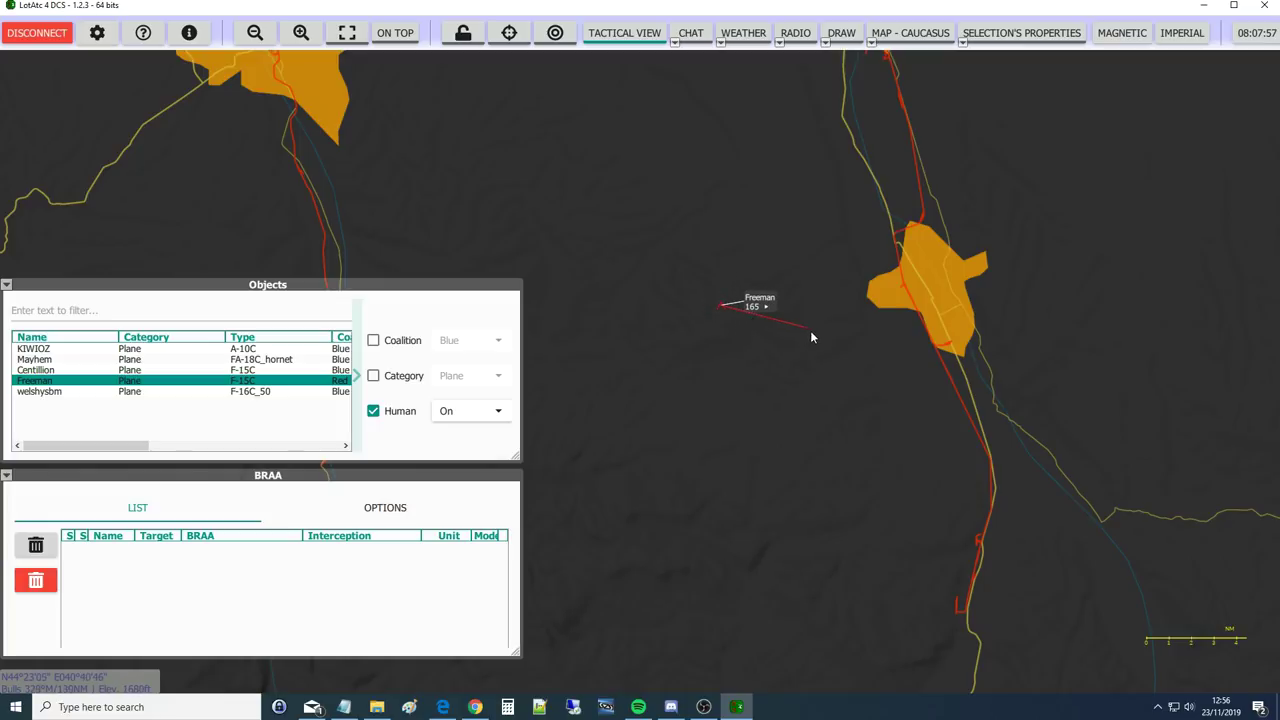
mouse_move(759, 311)
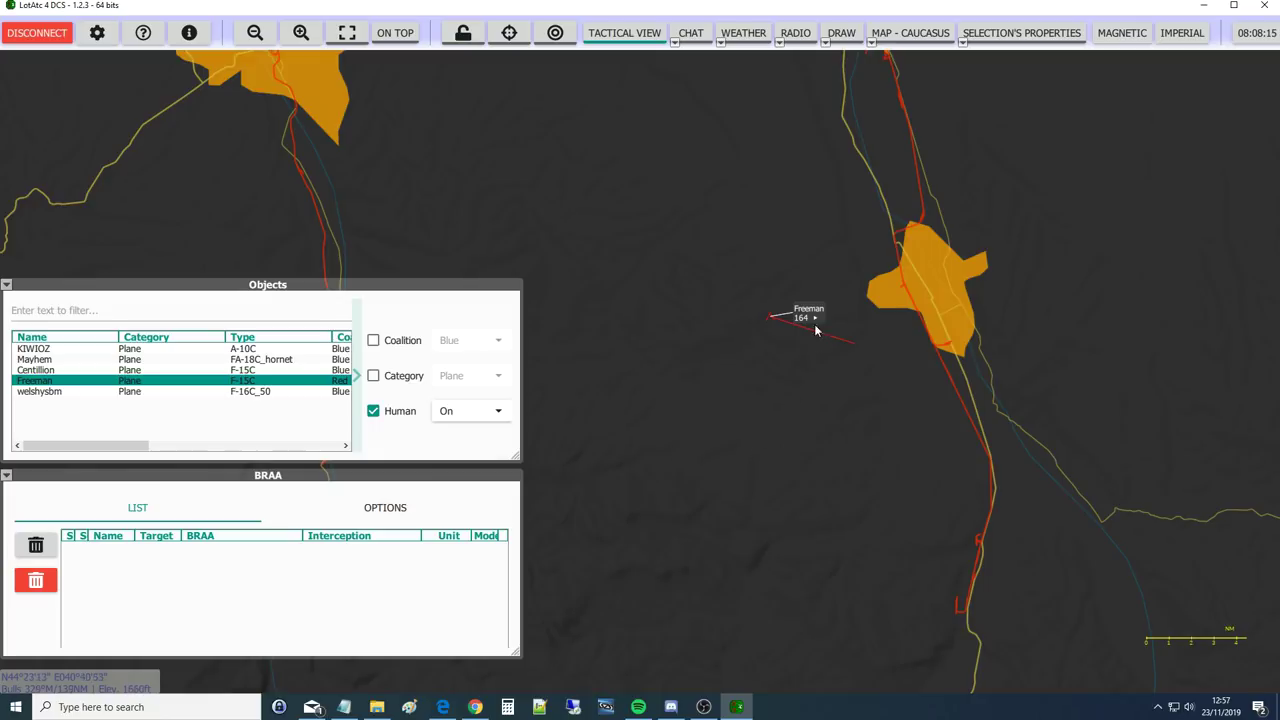
mouse_move(815, 330)
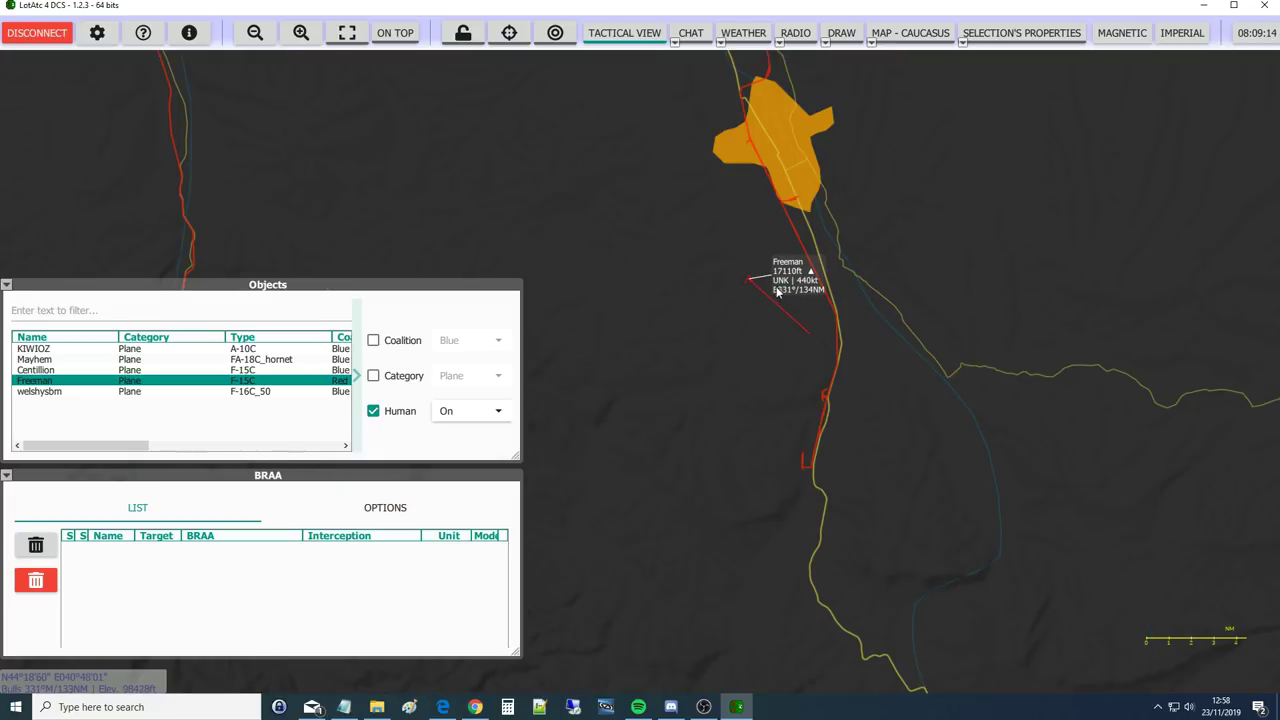
scroll(789, 295, down, 6)
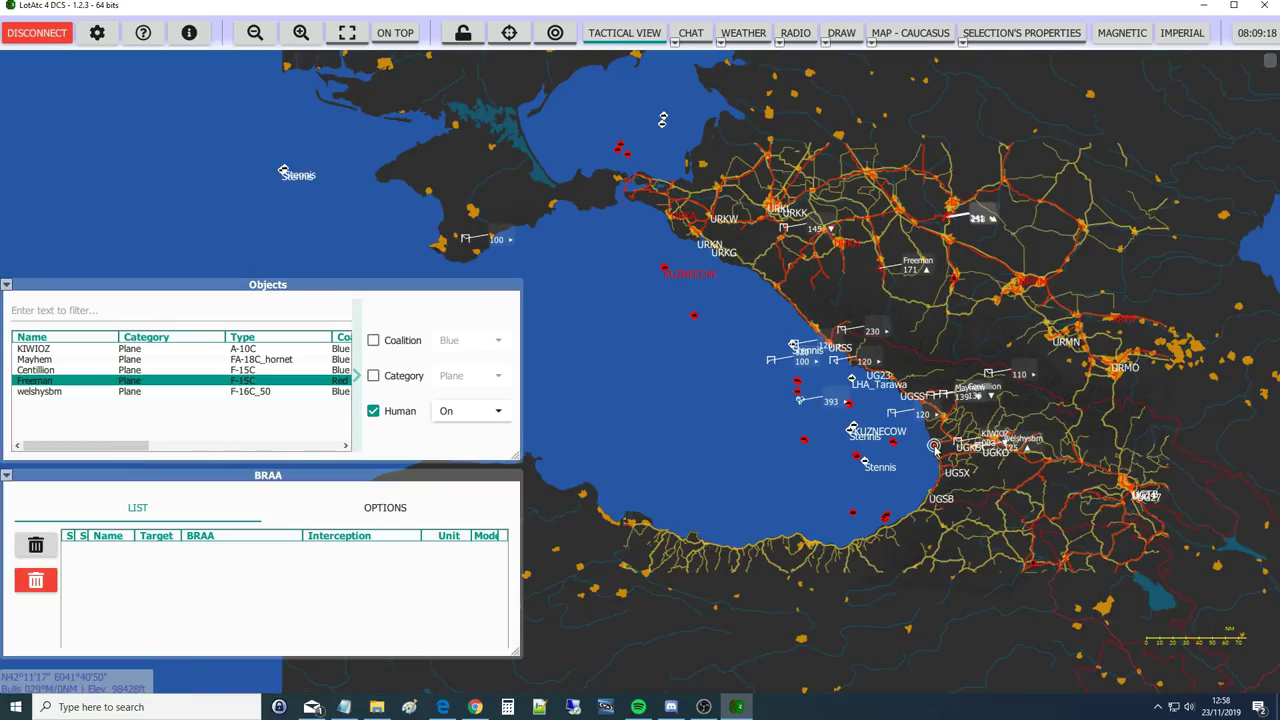
scroll(905, 275, up, 6)
scroll(875, 302, up, 1)
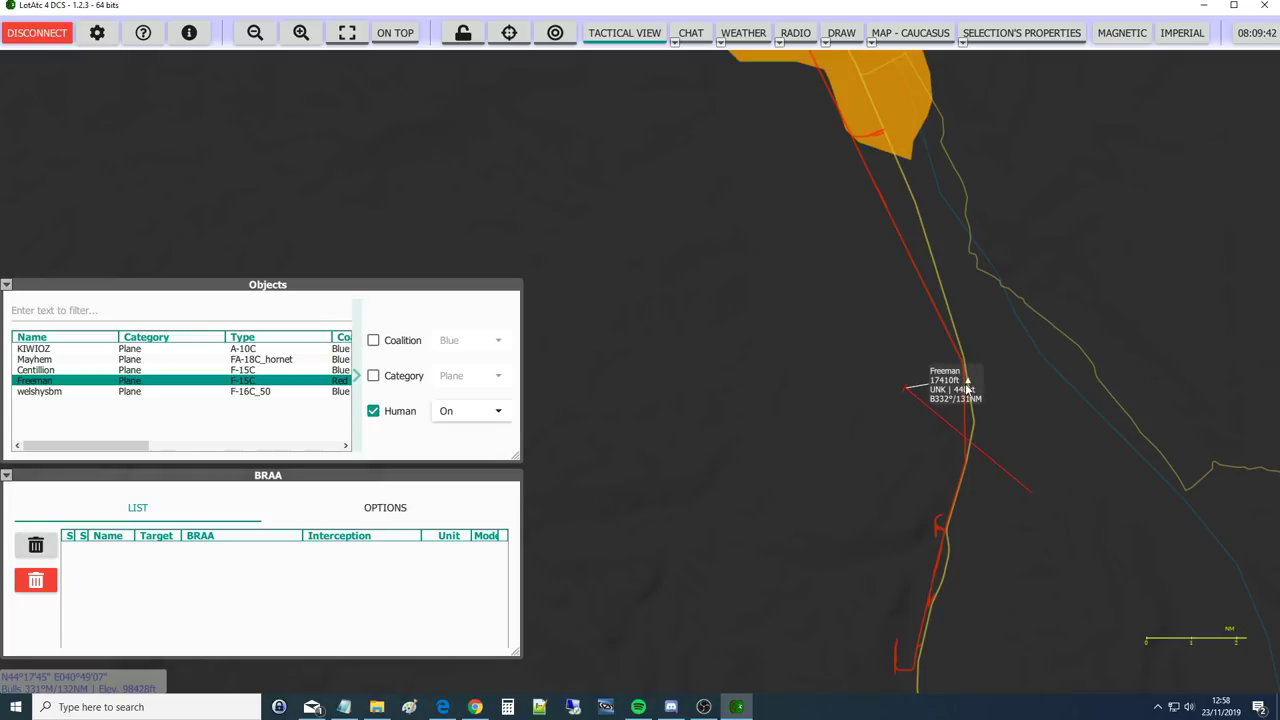
scroll(716, 298, down, 6)
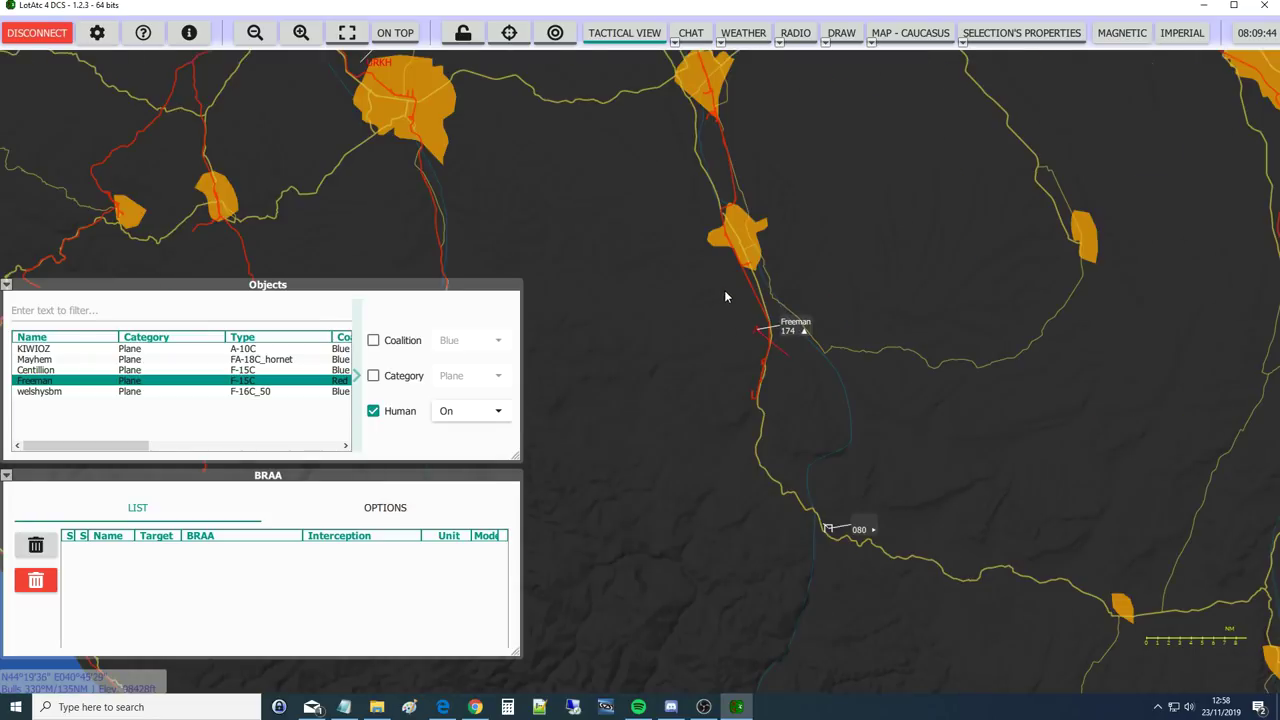
scroll(727, 296, down, 2)
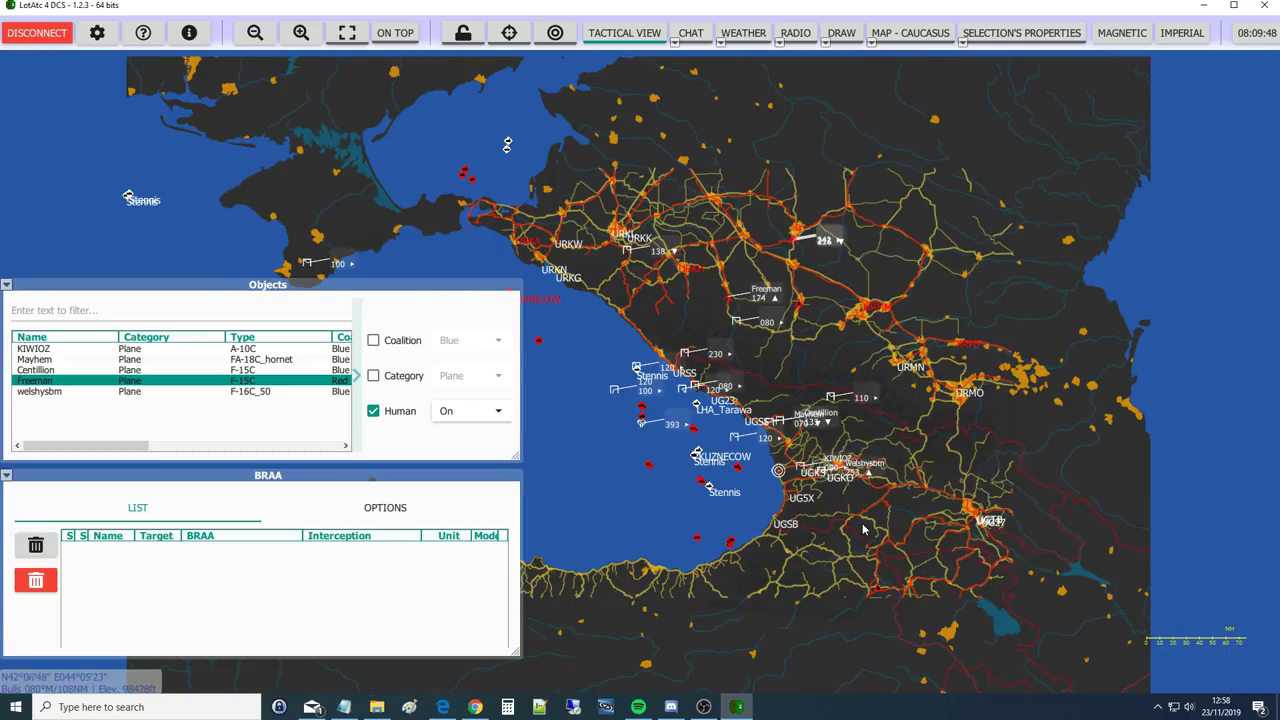
scroll(917, 498, up, 3)
scroll(580, 407, up, 2)
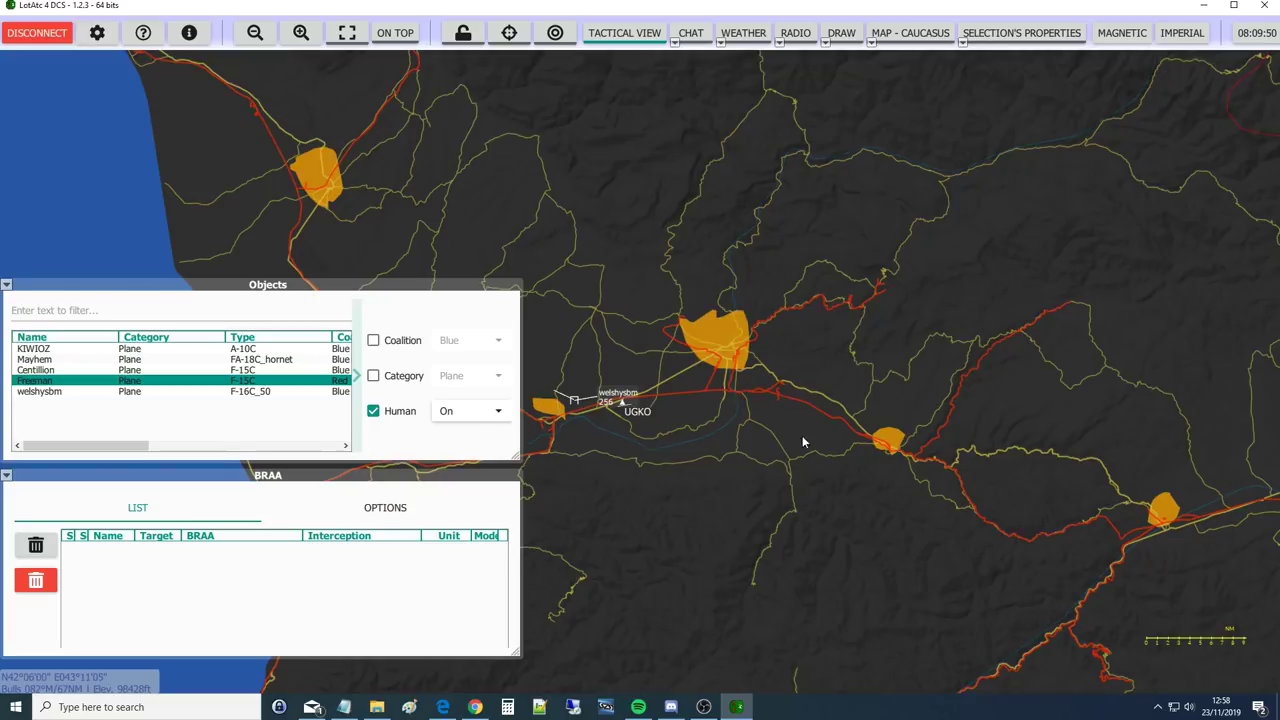
scroll(420, 255, up, 2)
scroll(401, 234, up, 1)
scroll(760, 300, down, 3)
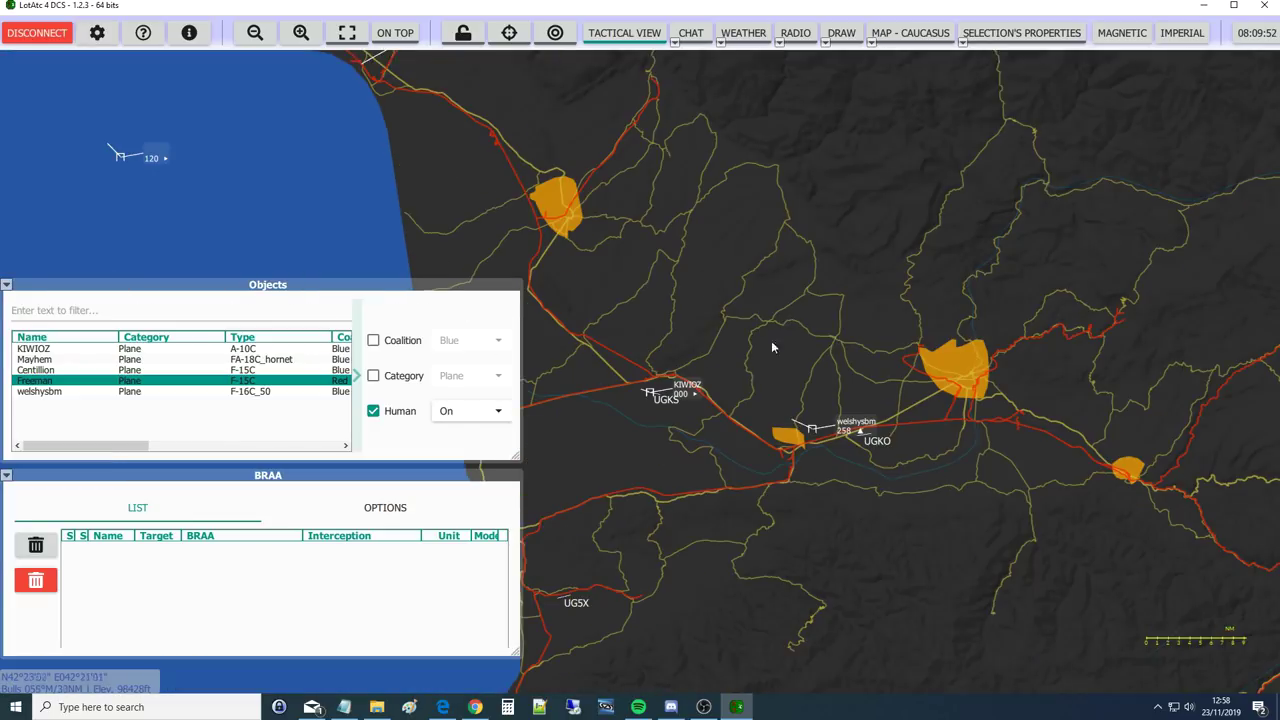
scroll(760, 460, up, 1)
mouse_move(890, 384)
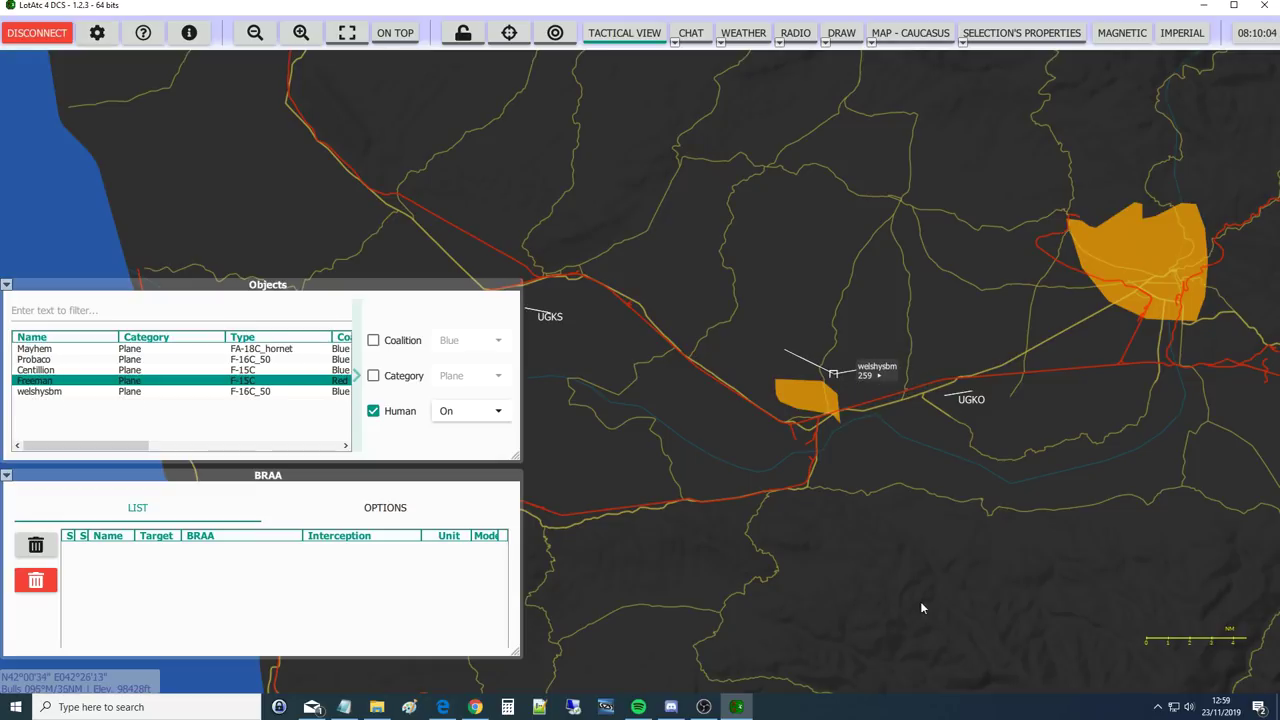
scroll(920, 601, down, 1)
mouse_move(906, 497)
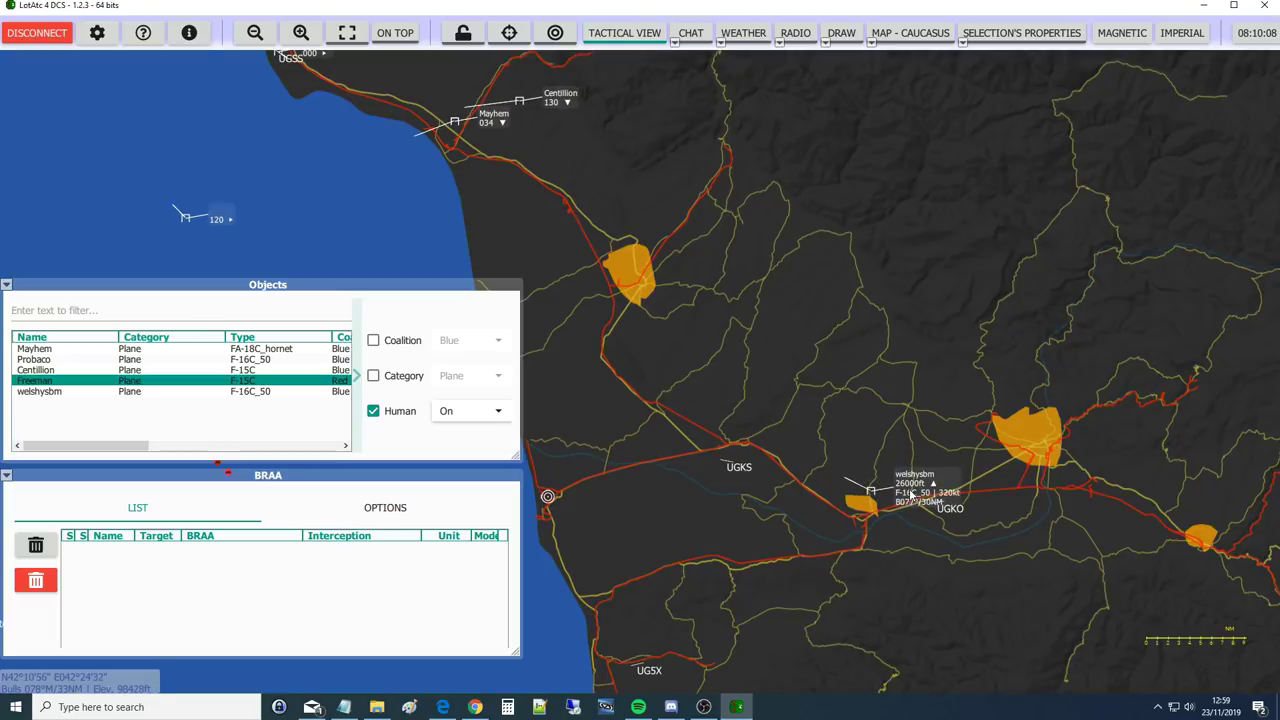
scroll(808, 500, down, 2)
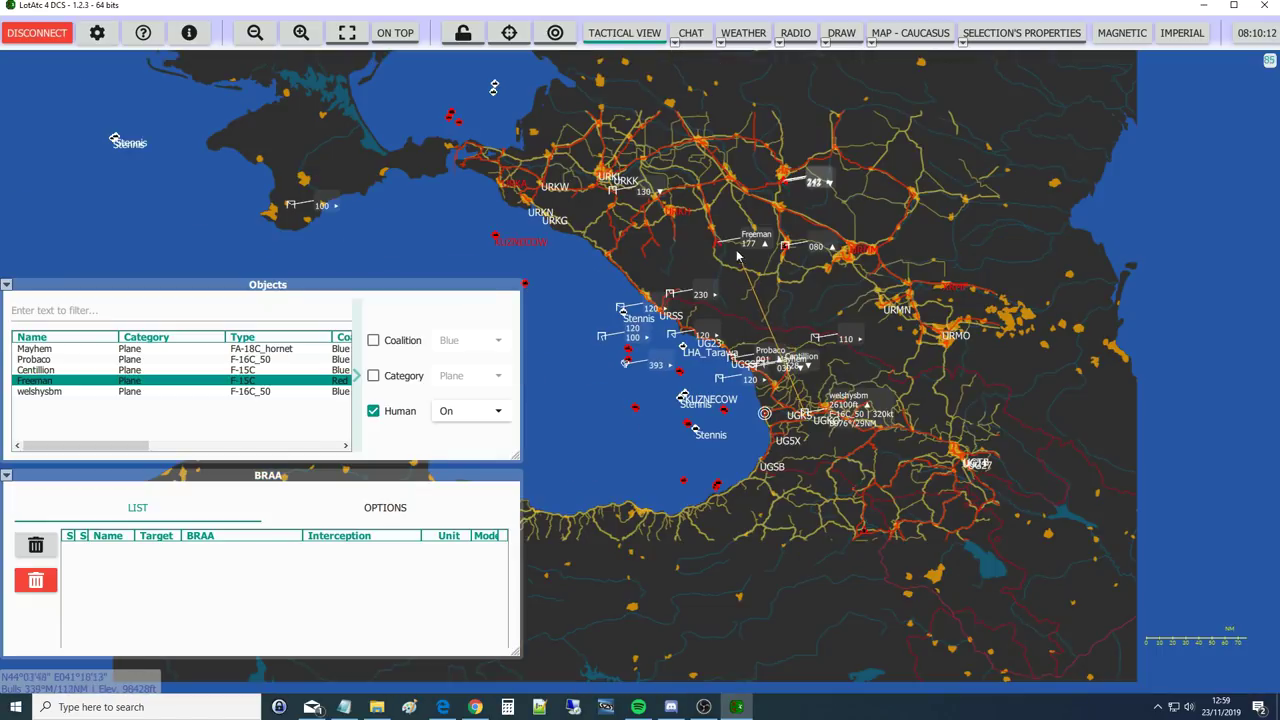
scroll(805, 333, down, 1)
Draw a BRAA line from welshysbm to Freeman, reading 324°M at 105NM
drag(727, 249, 812, 408)
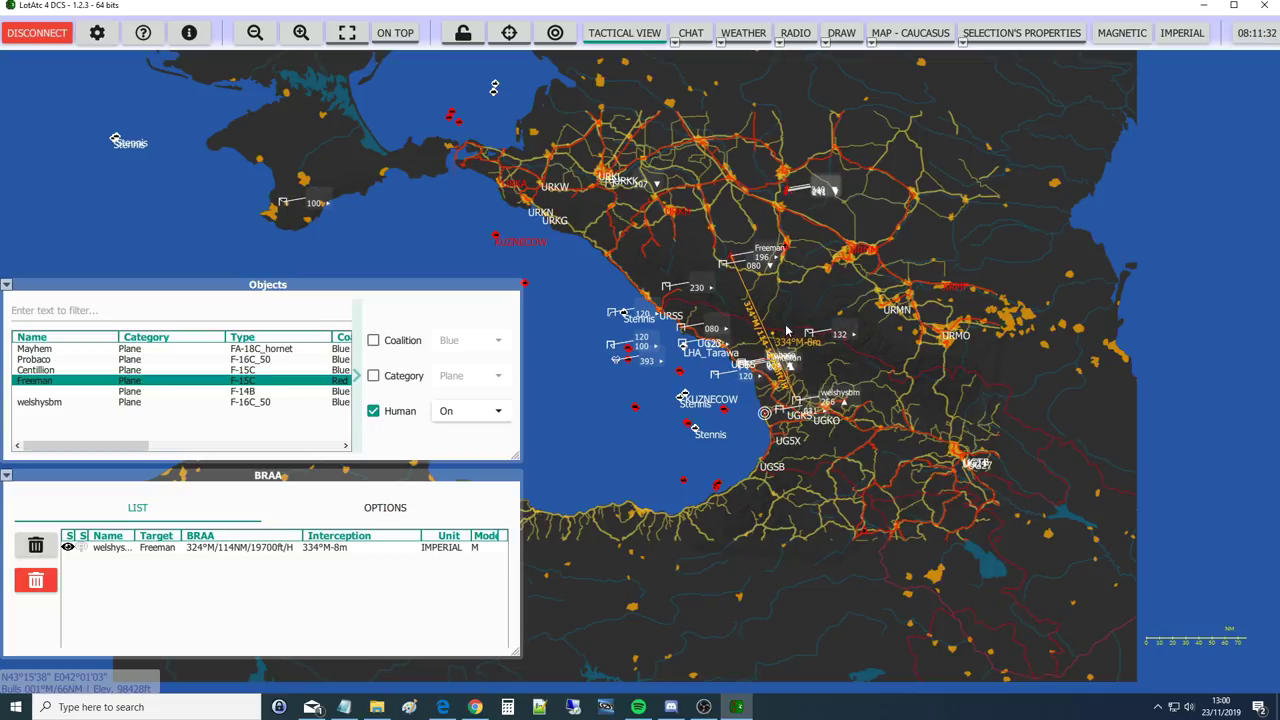
mouse_move(779, 258)
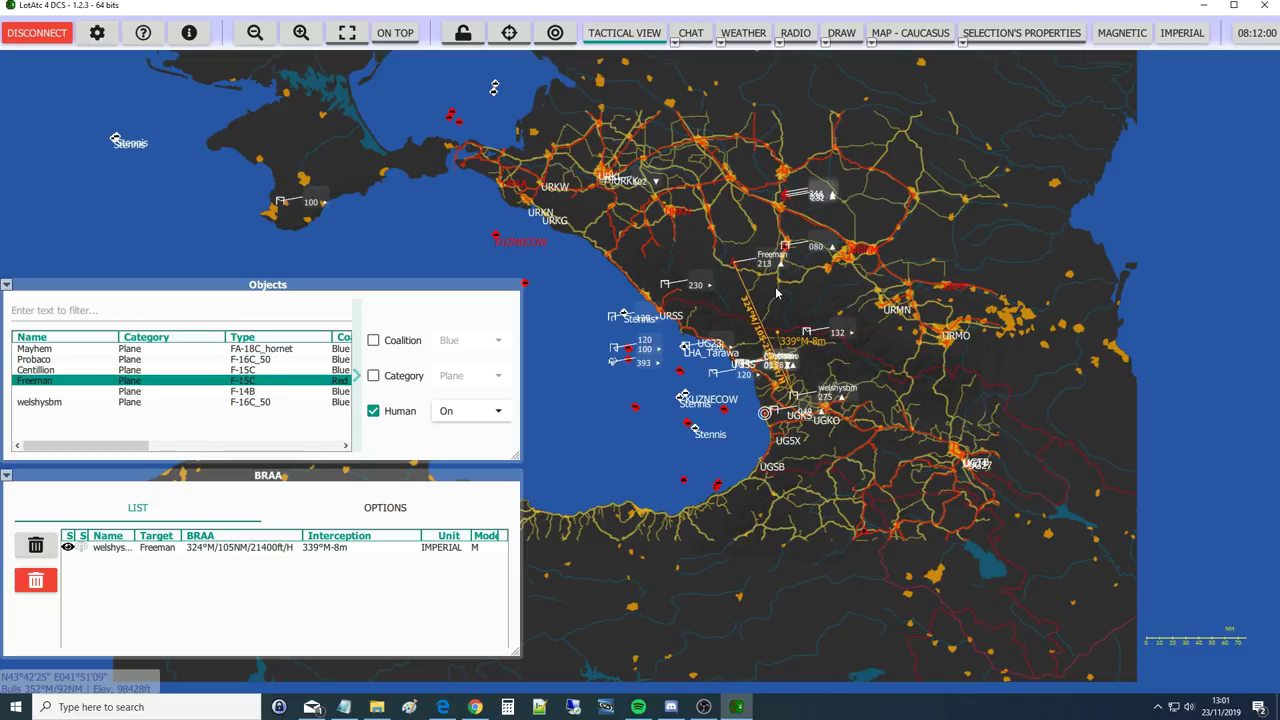
Zoom toward Freeman and pan so both aircraft sit along the 76NM BRAA line
scroll(780, 293, up, 5)
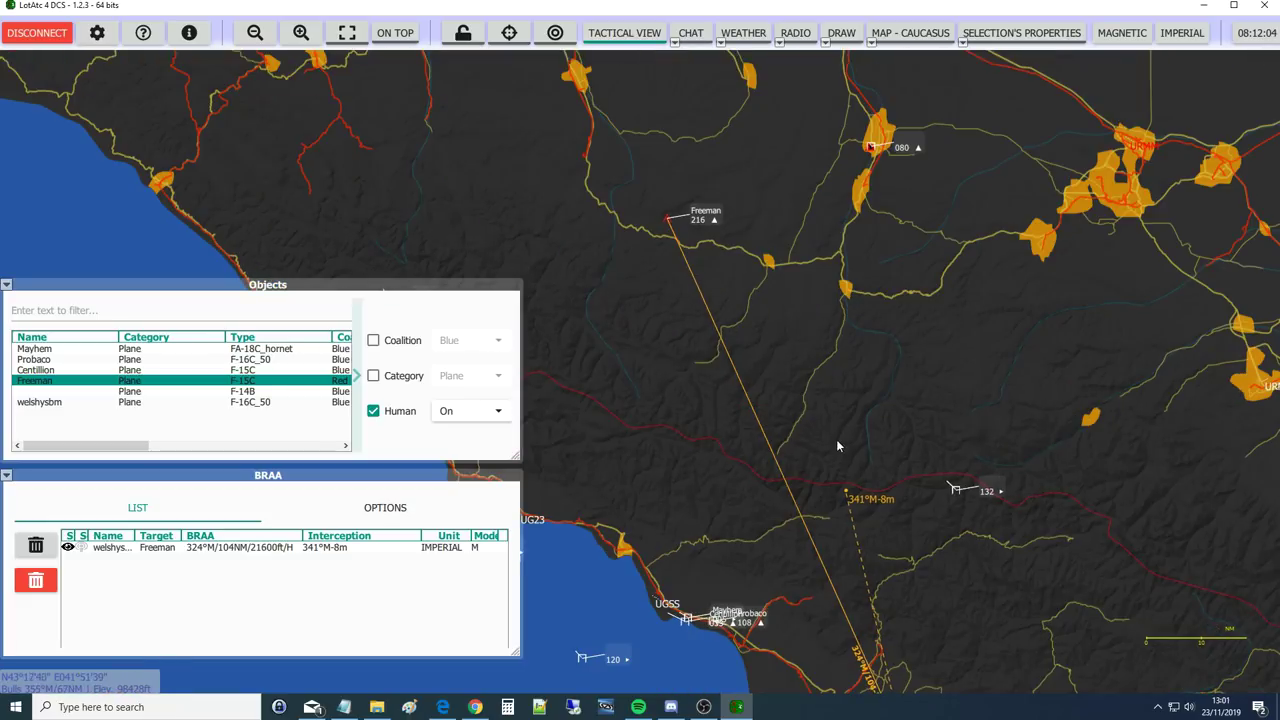
drag(836, 439, 822, 297)
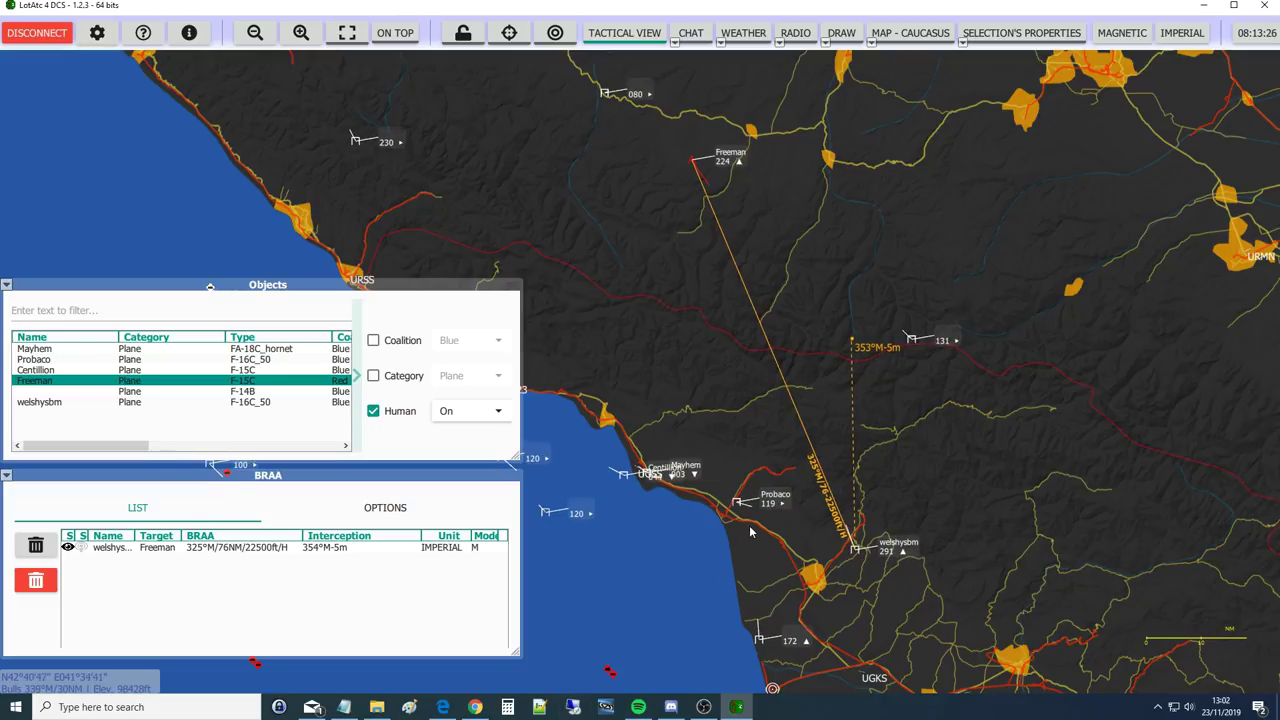
scroll(757, 537, down, 2)
scroll(748, 520, up, 3)
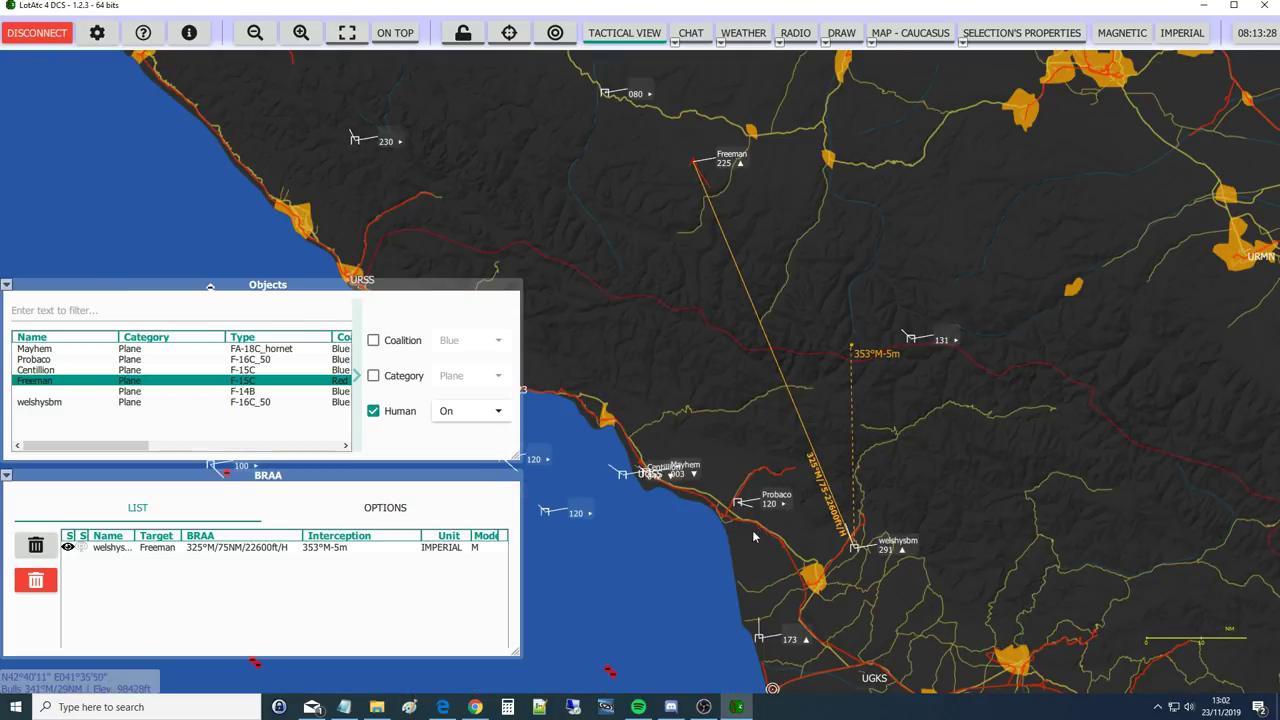
drag(818, 533, 794, 596)
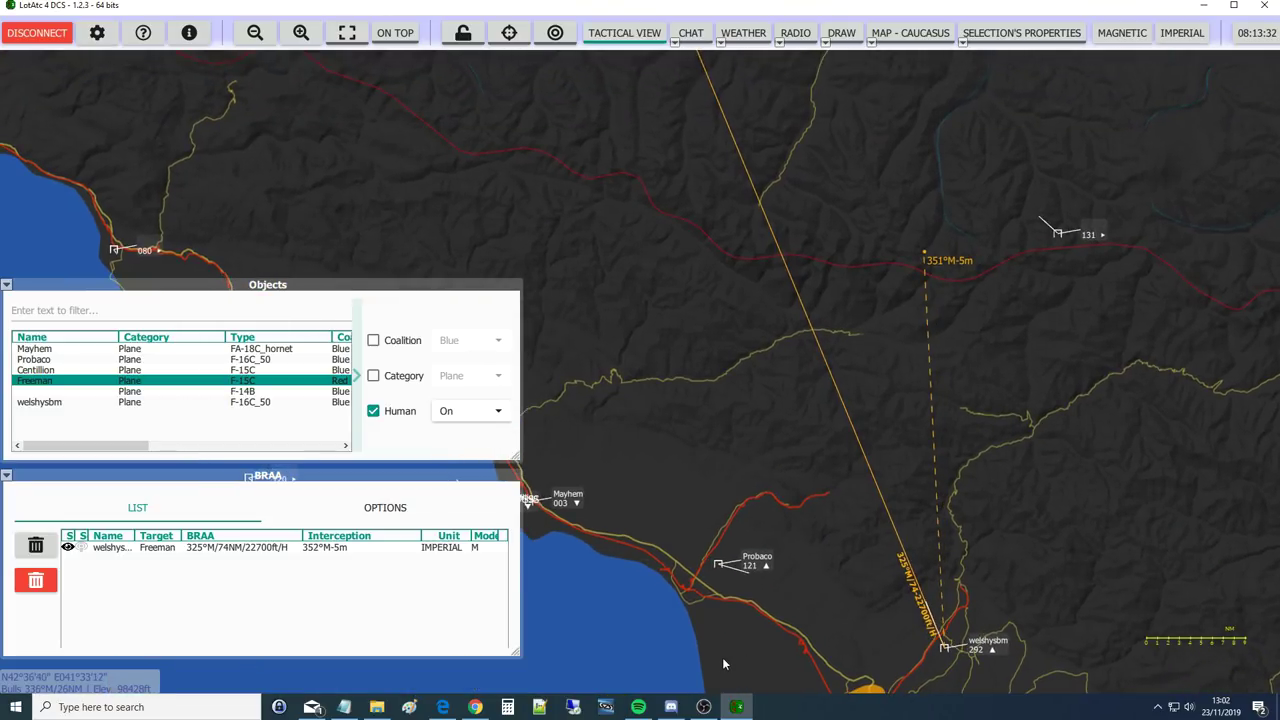
mouse_move(763, 568)
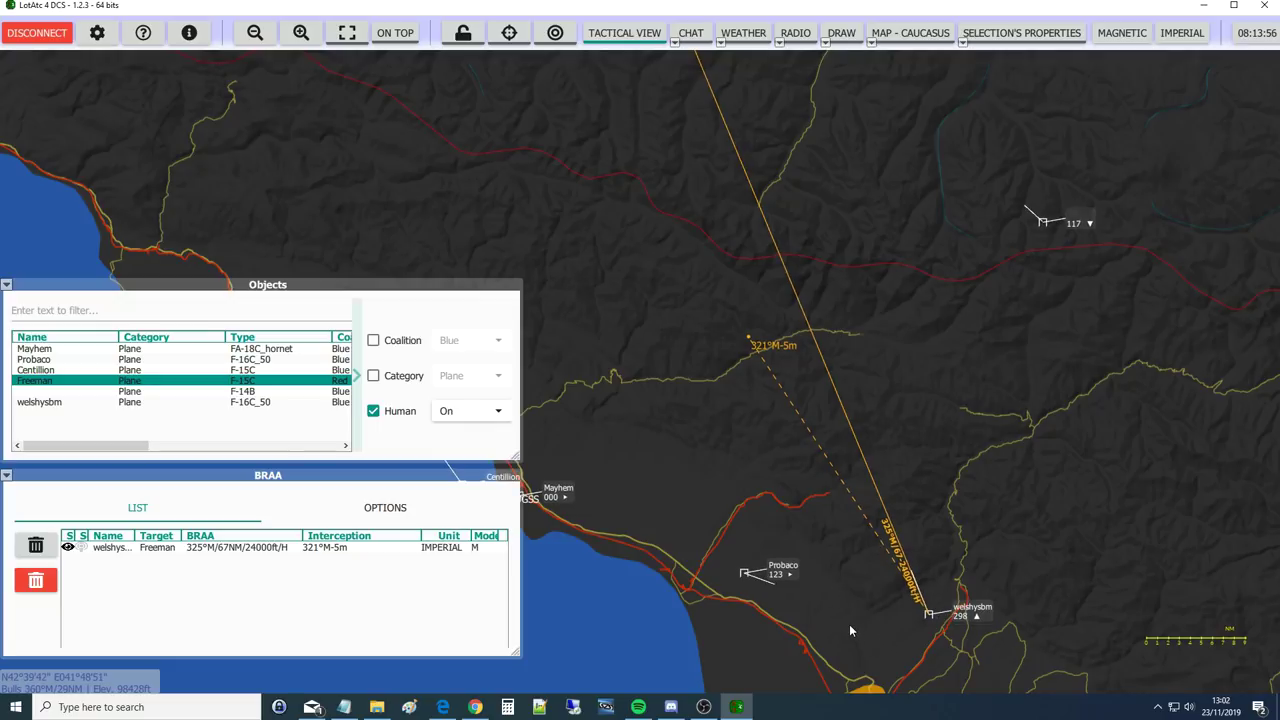
scroll(876, 655, down, 2)
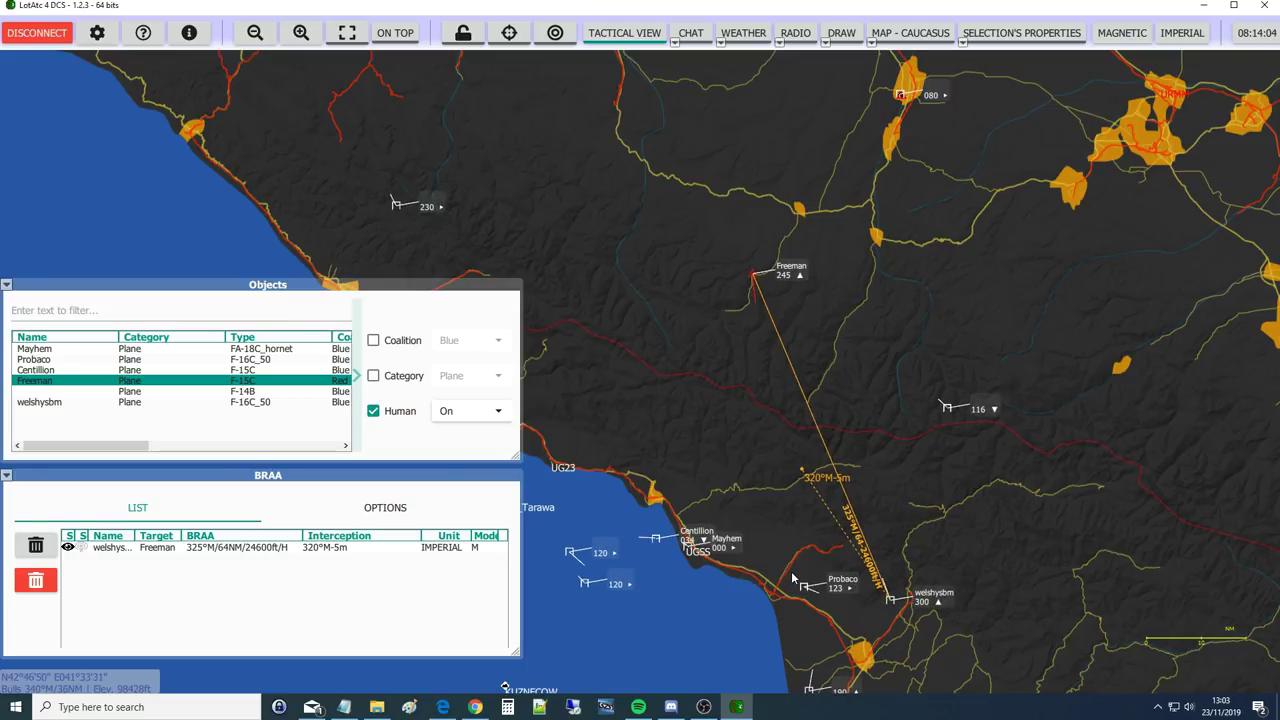
scroll(792, 577, up, 2)
drag(732, 357, 770, 394)
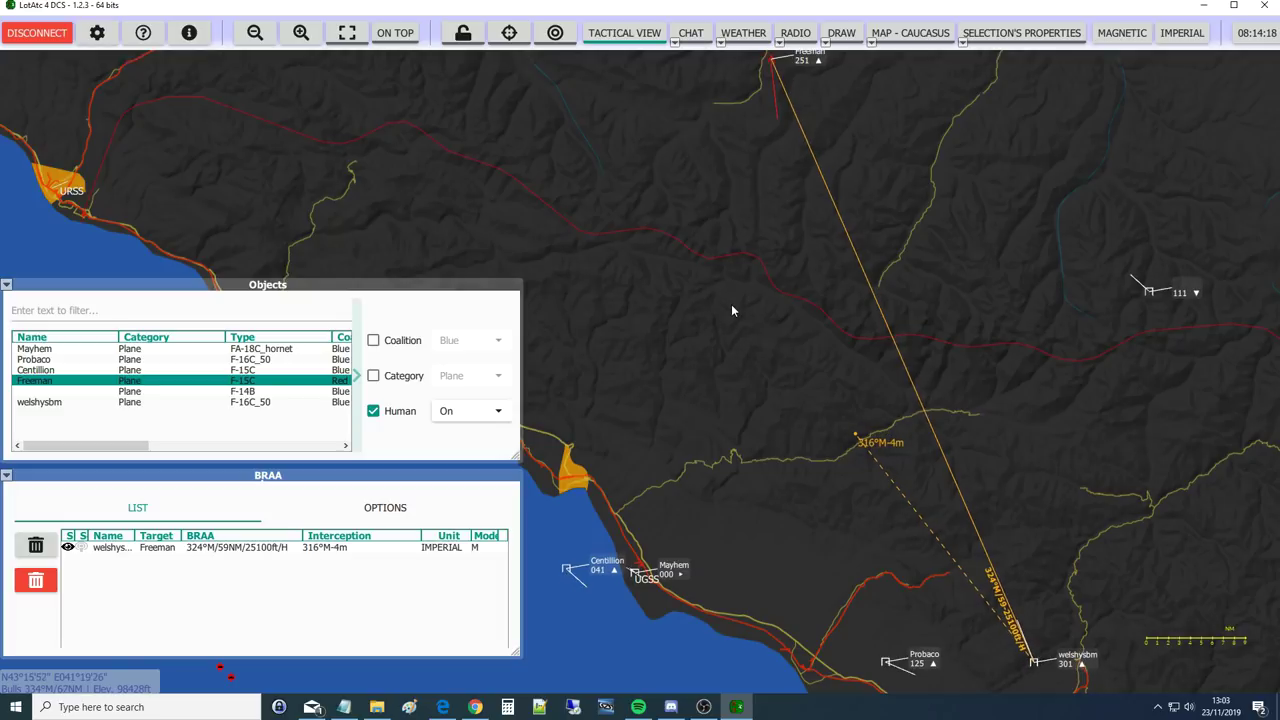
Keep nudging the map to hold Freeman and welshysbm centred as BRAA closes to 30NM
drag(732, 312, 742, 331)
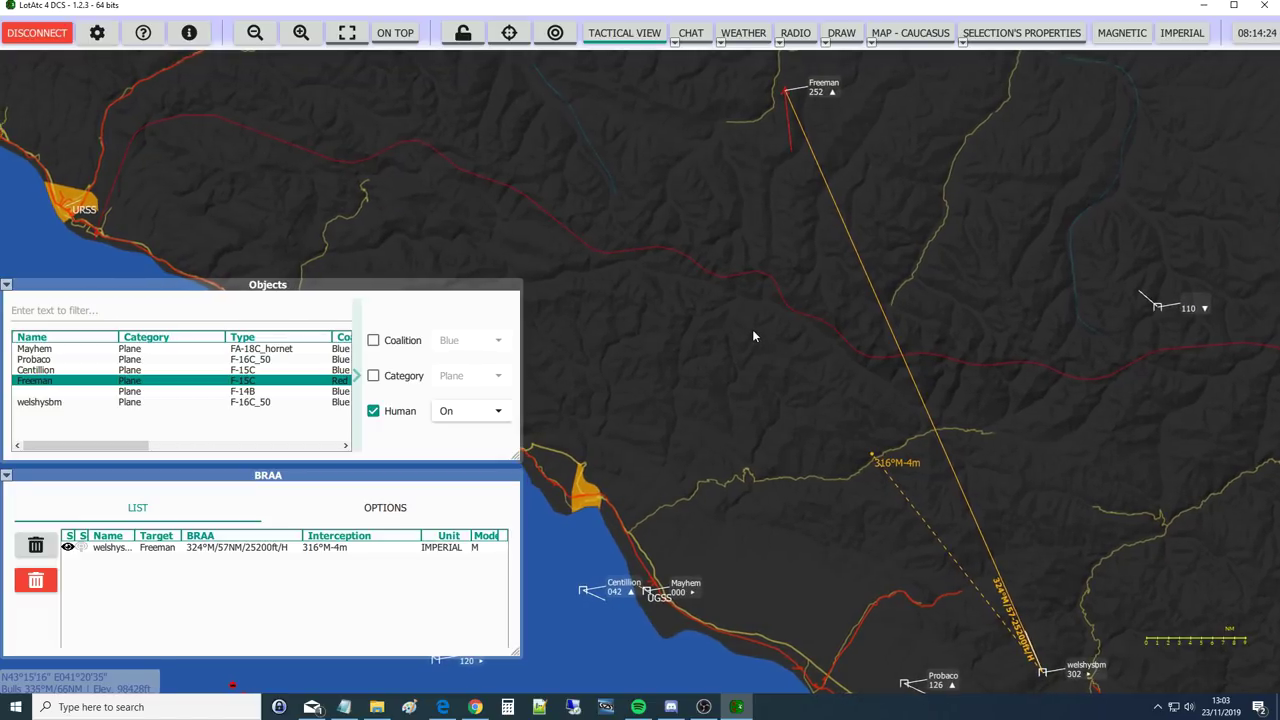
drag(752, 329, 704, 306)
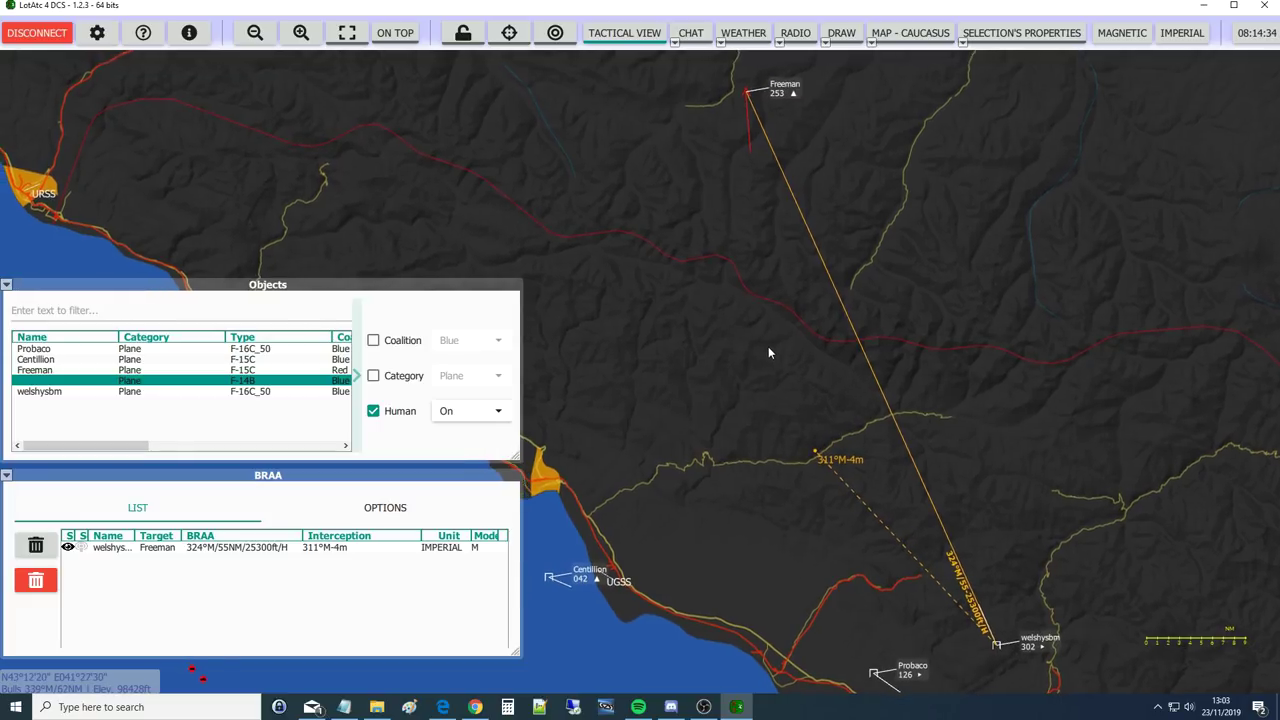
drag(768, 346, 790, 337)
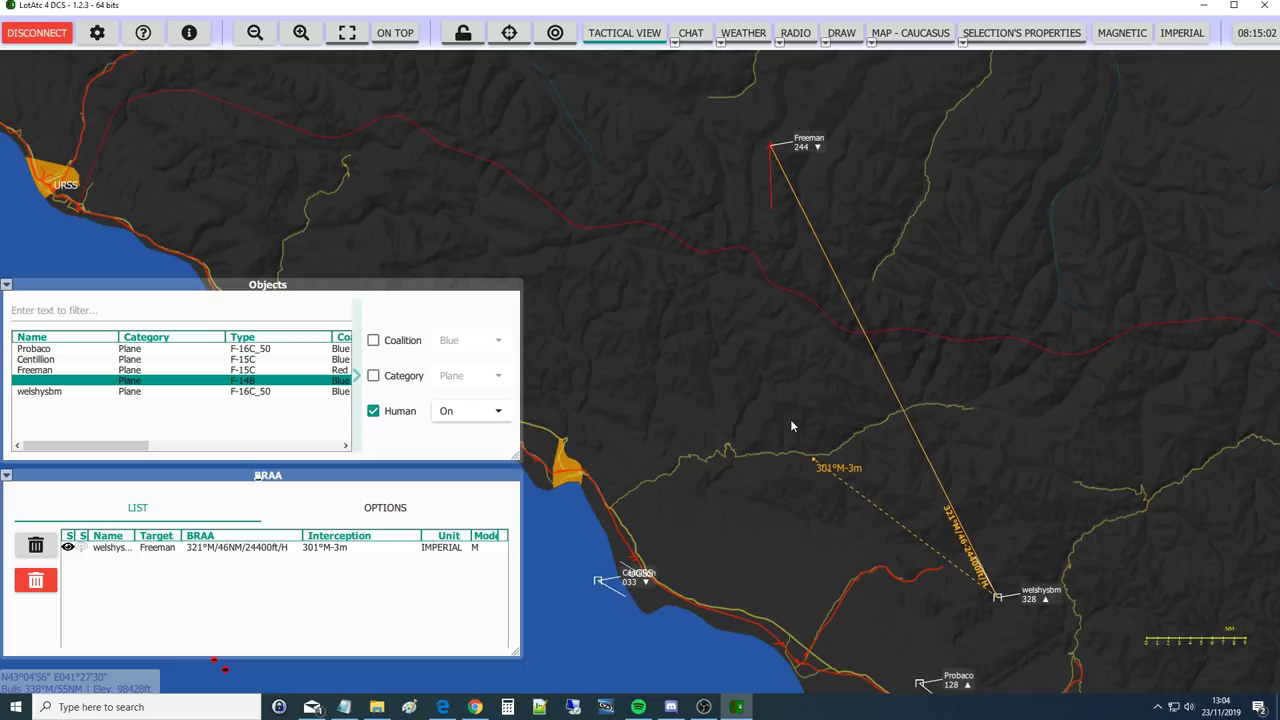
drag(800, 415, 817, 434)
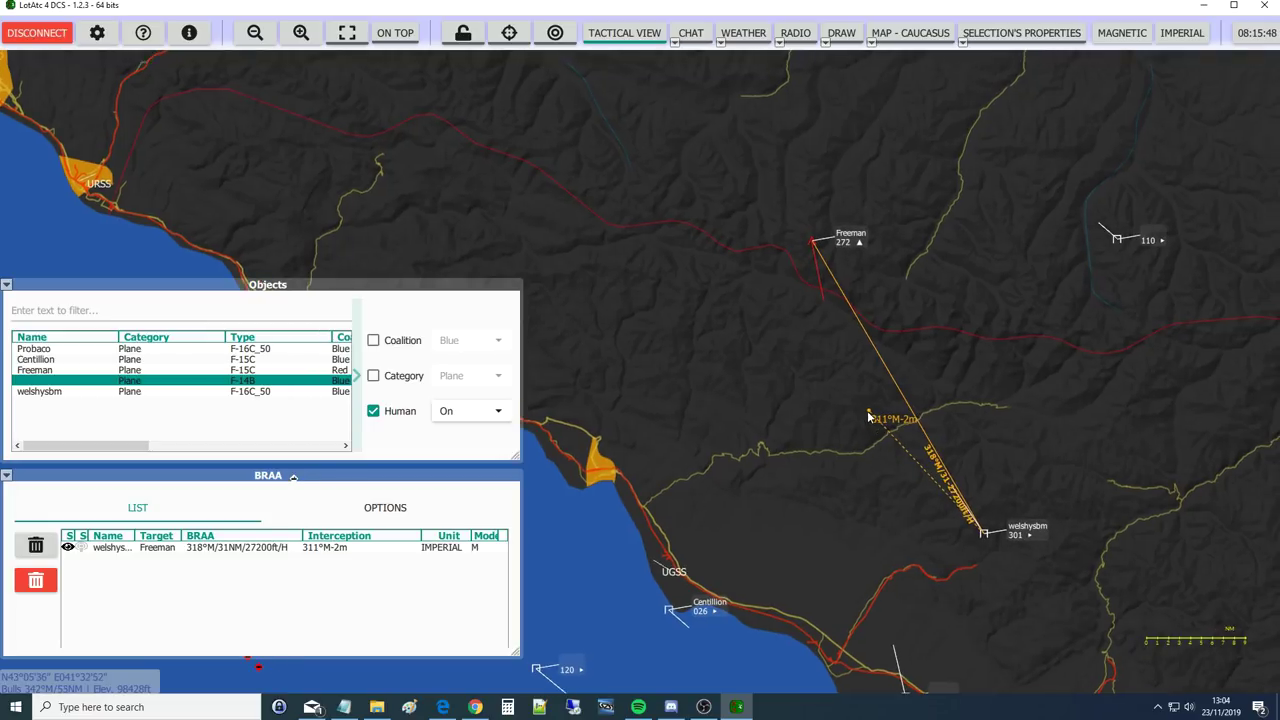
drag(808, 374, 731, 396)
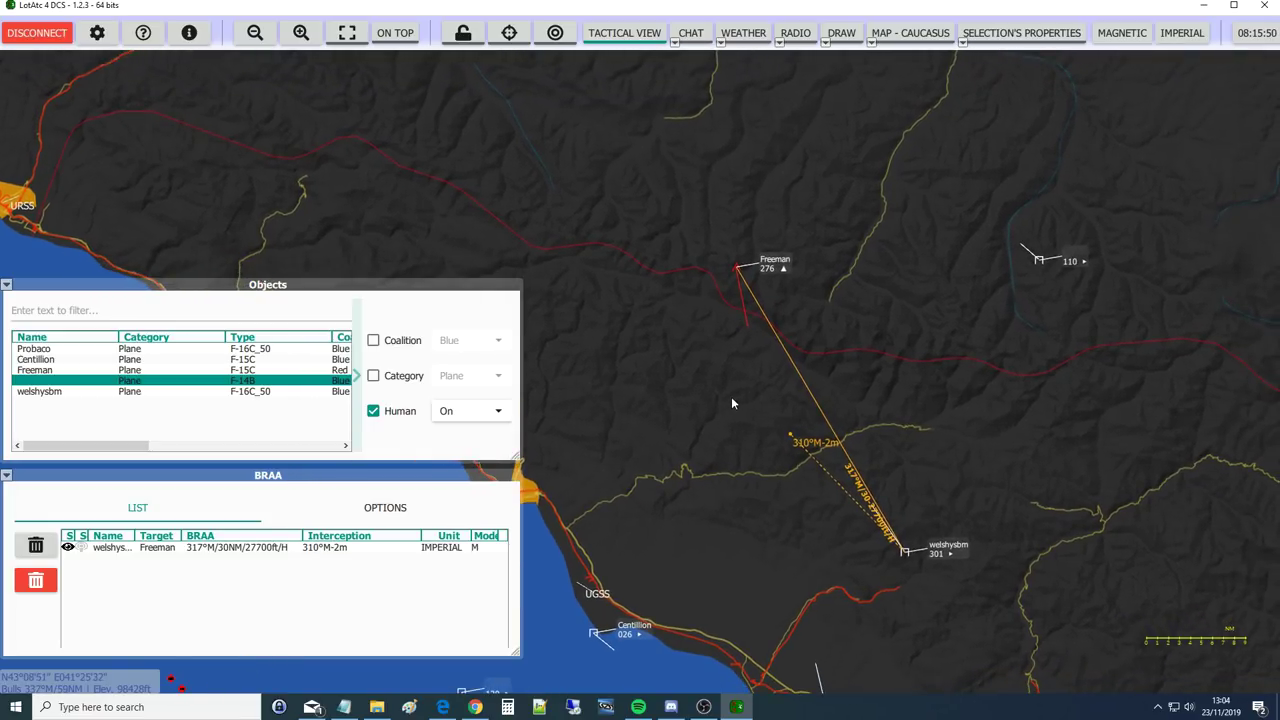
Rezoom and recentre on Freeman and welshysbm as the BRAA range falls to 16NM
scroll(700, 408, down, 3)
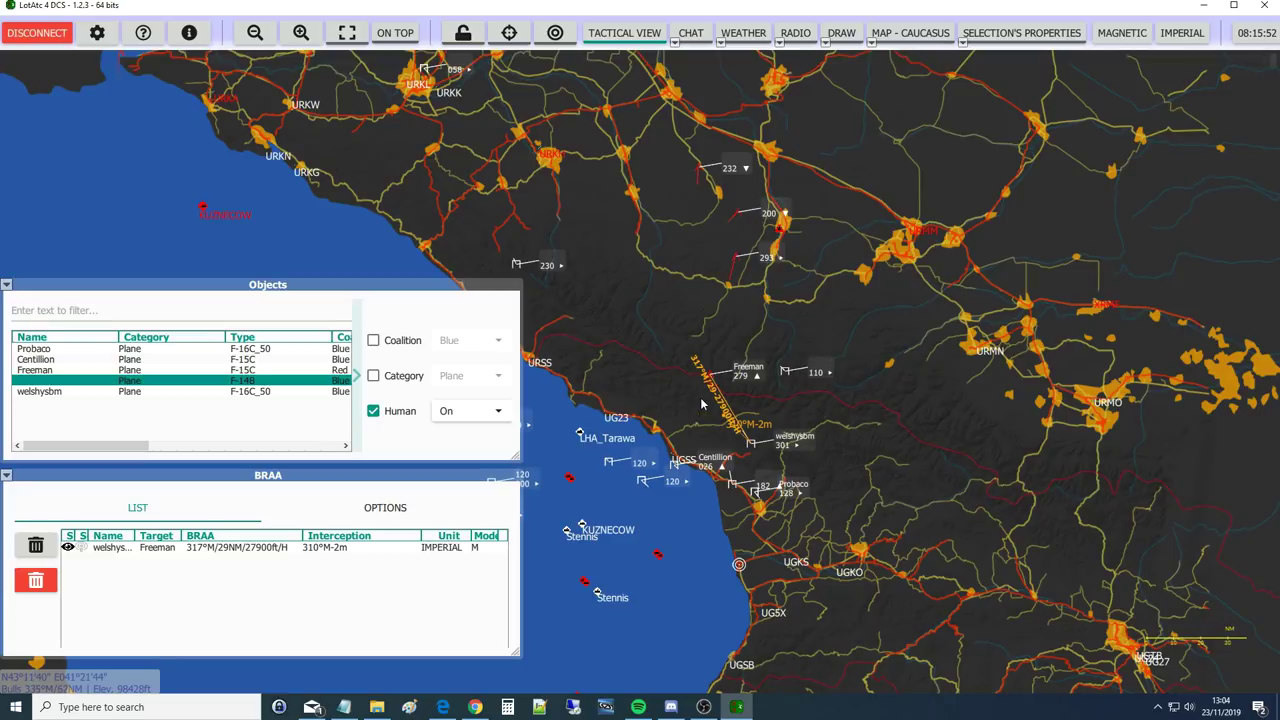
scroll(700, 405, up, 4)
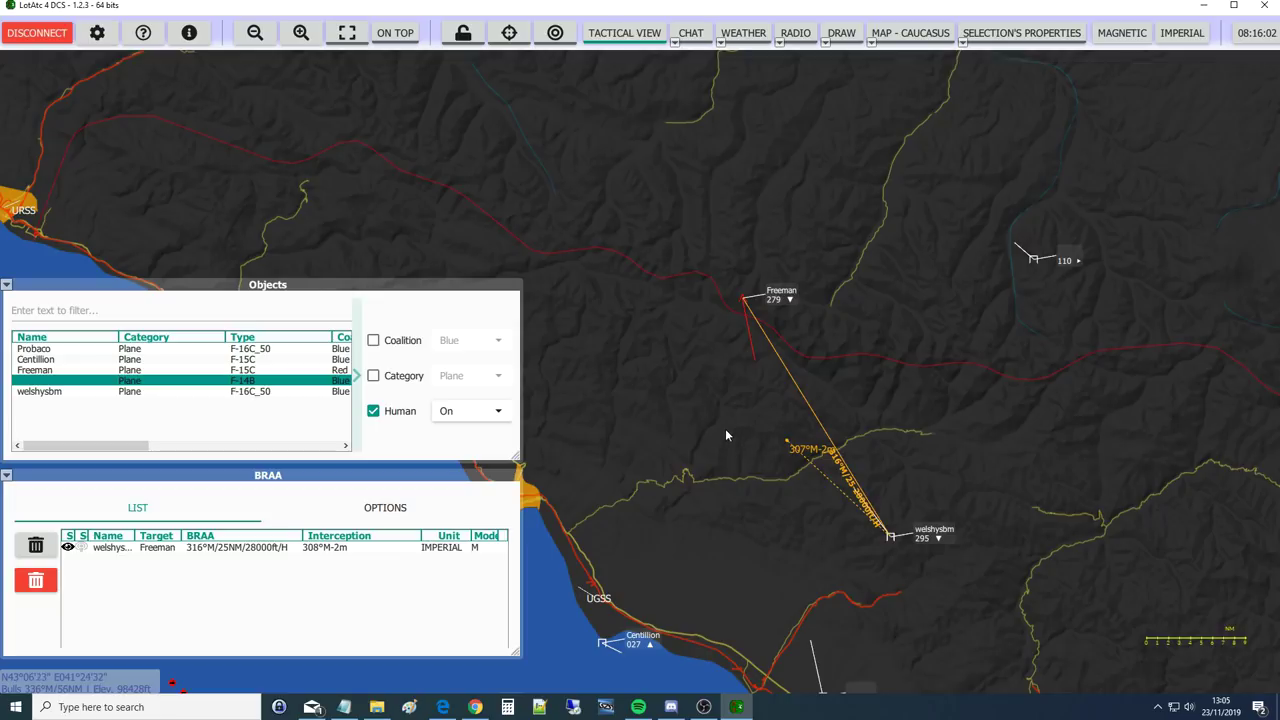
drag(726, 430, 711, 388)
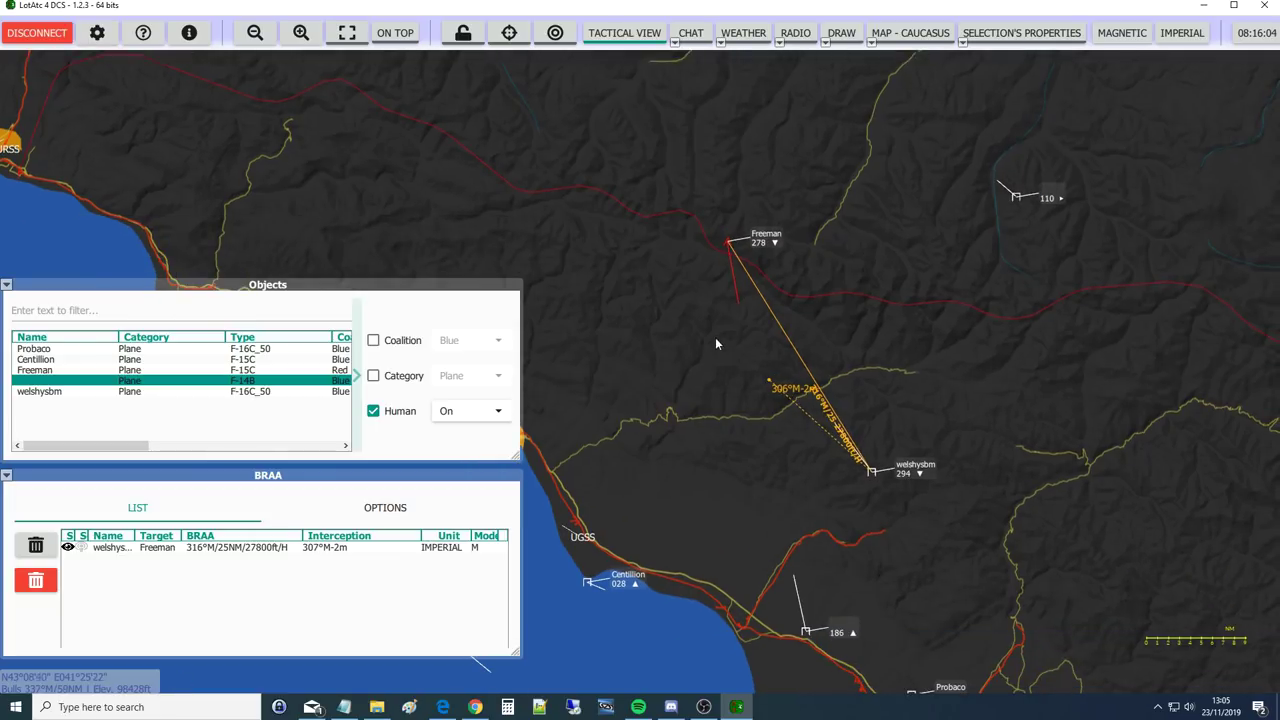
scroll(720, 311, up, 1)
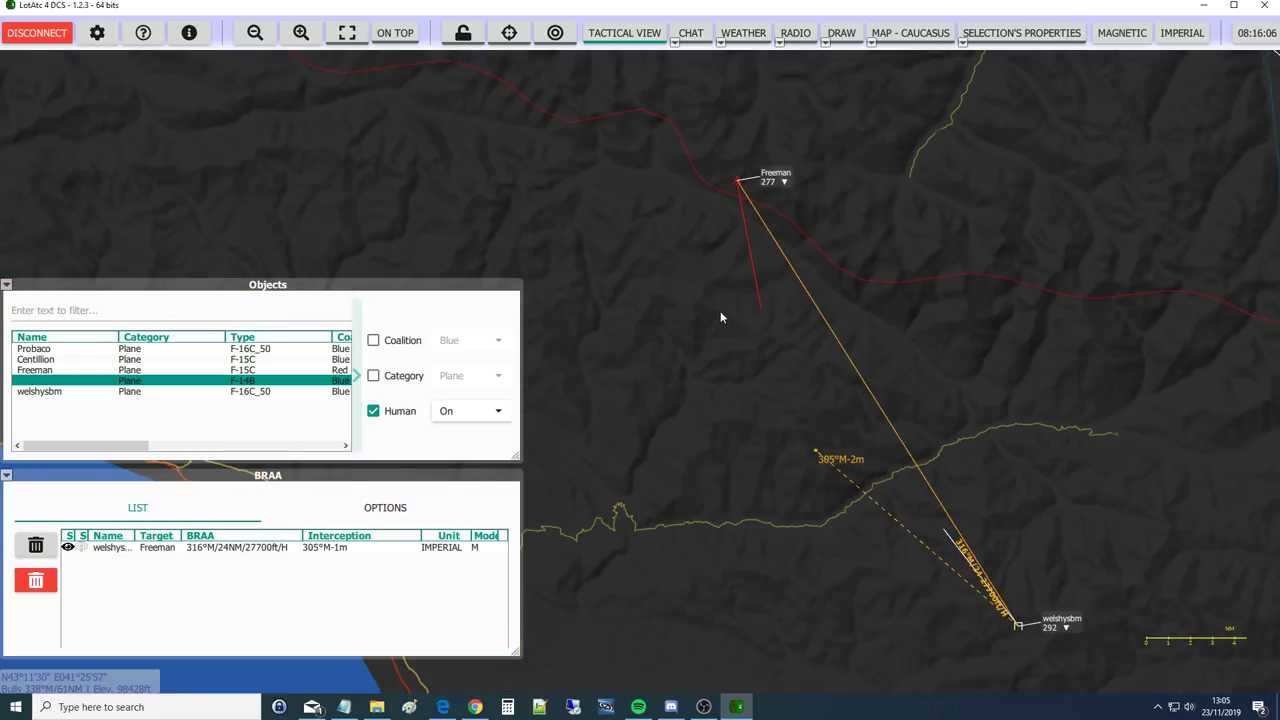
scroll(720, 314, down, 1)
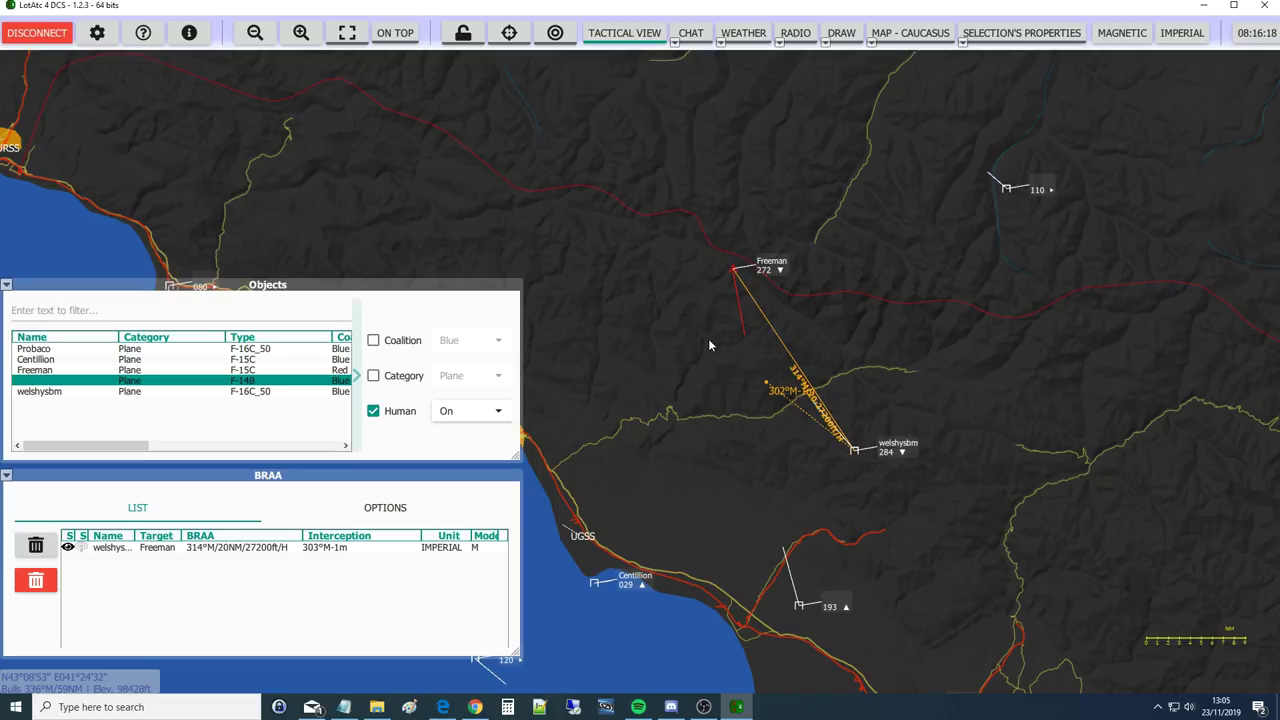
drag(708, 345, 810, 381)
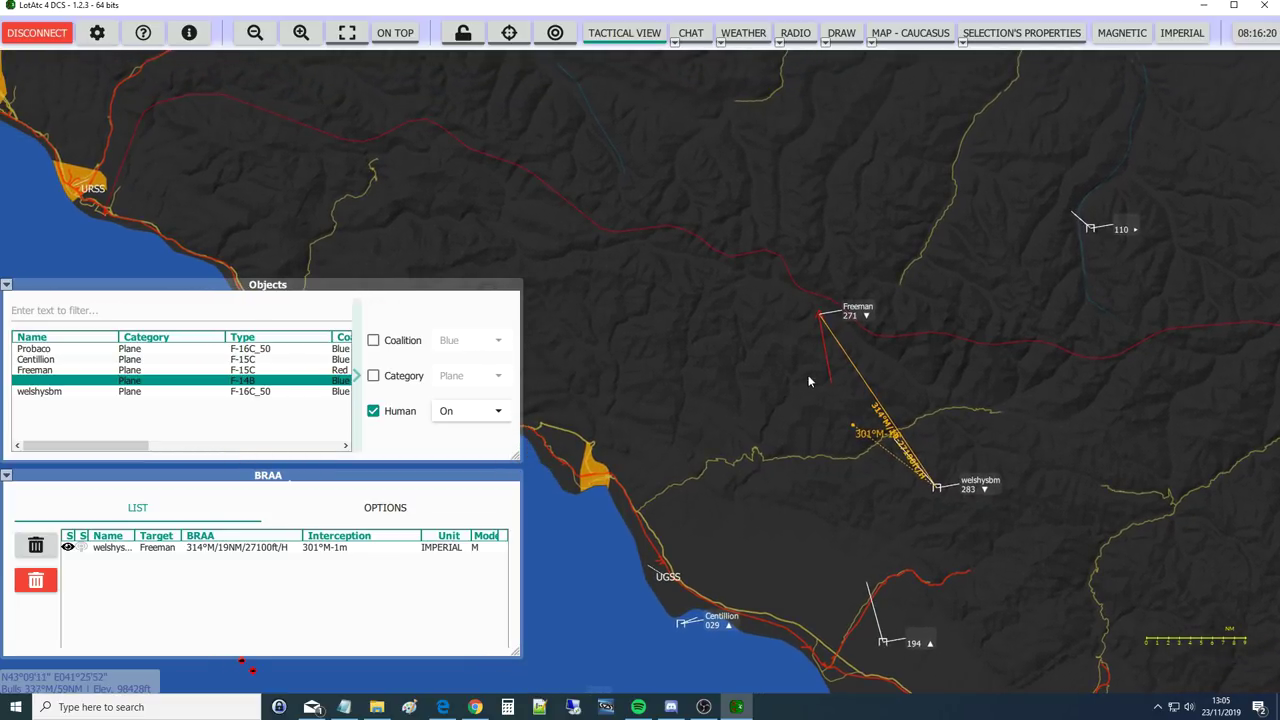
scroll(872, 378, up, 1)
scroll(966, 436, up, 1)
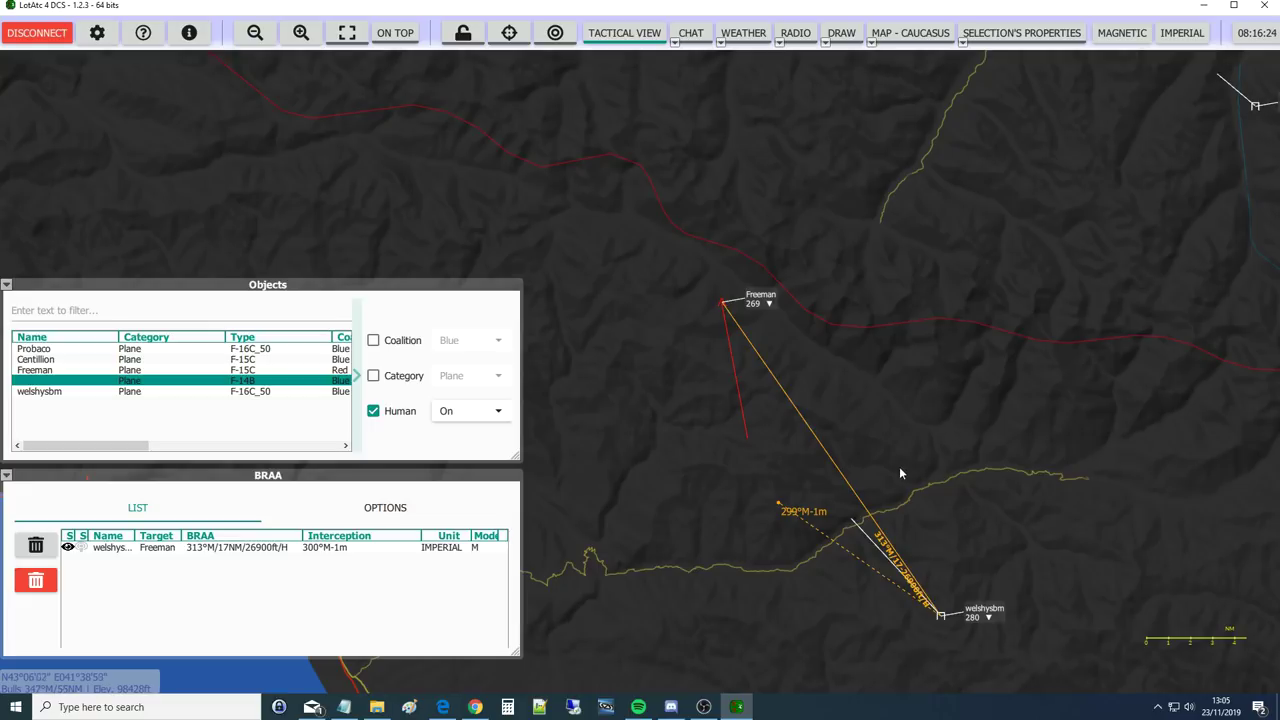
scroll(899, 465, down, 2)
Pan to the 213 contact and draw a welshysbm BRAA line to it, reading 003°M/37NM
scroll(900, 462, down, 1)
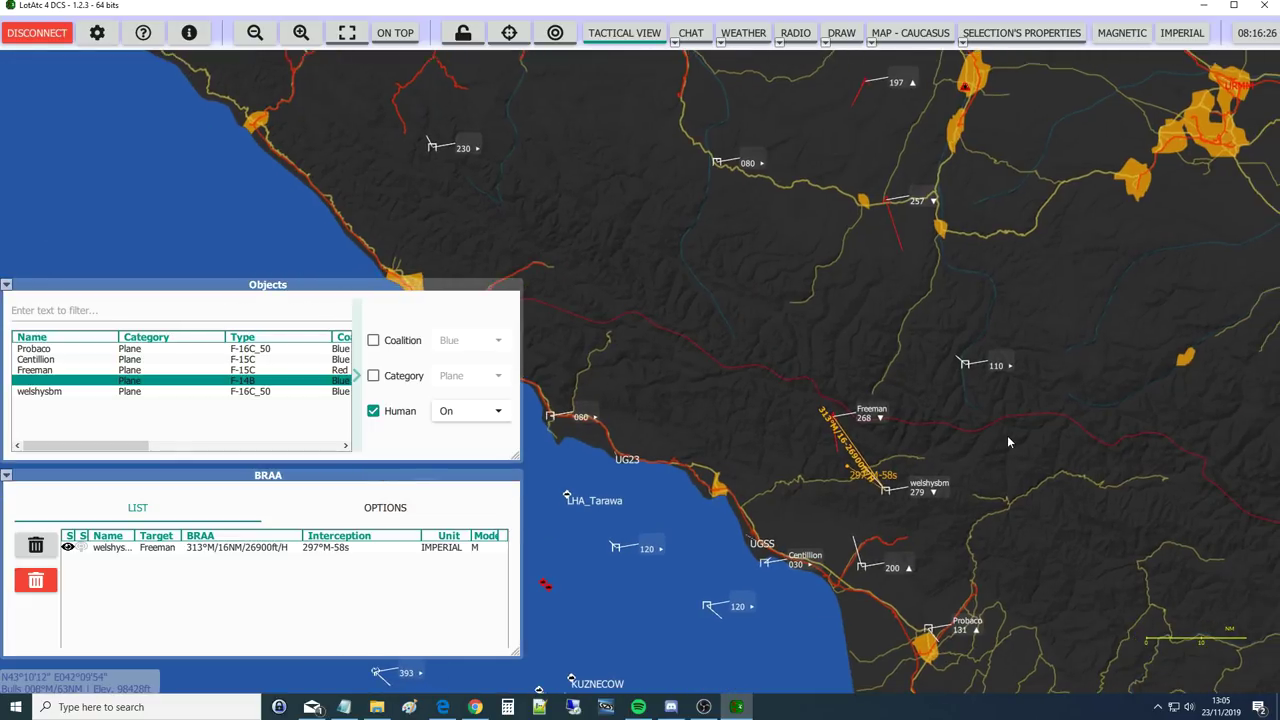
drag(1104, 516, 1097, 472)
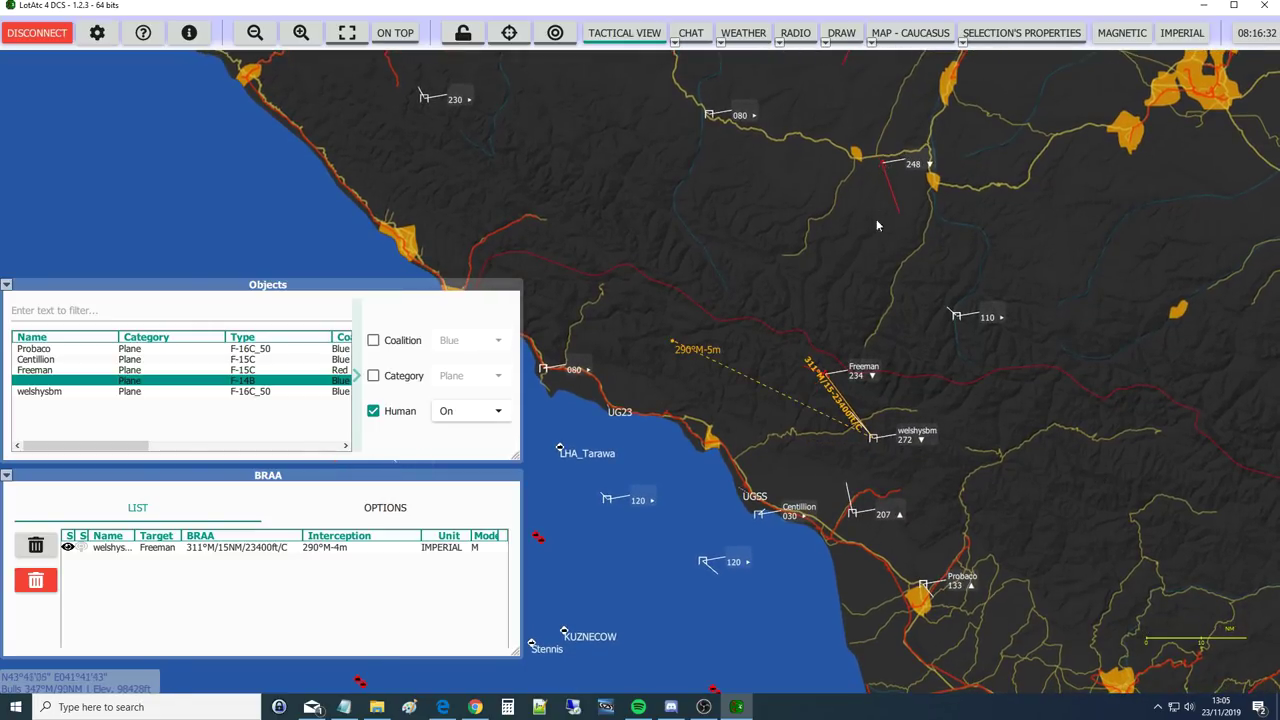
drag(843, 299, 864, 295)
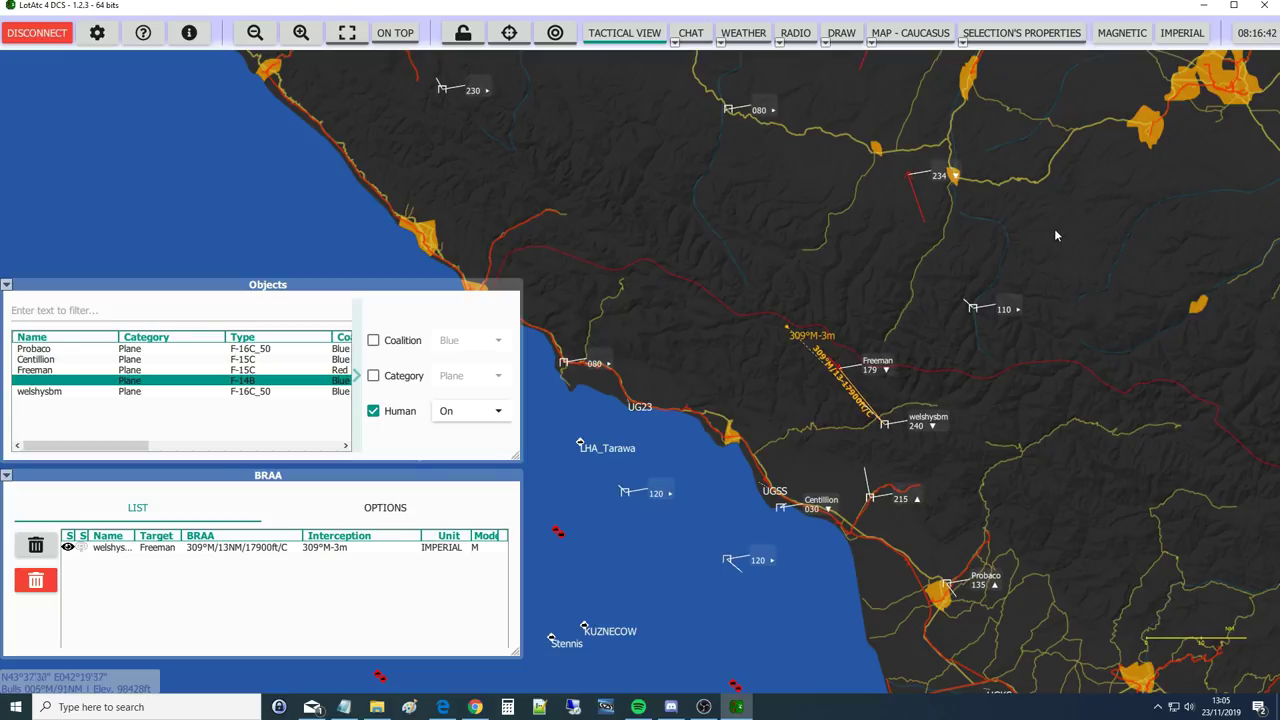
drag(1054, 228, 991, 322)
scroll(994, 317, up, 1)
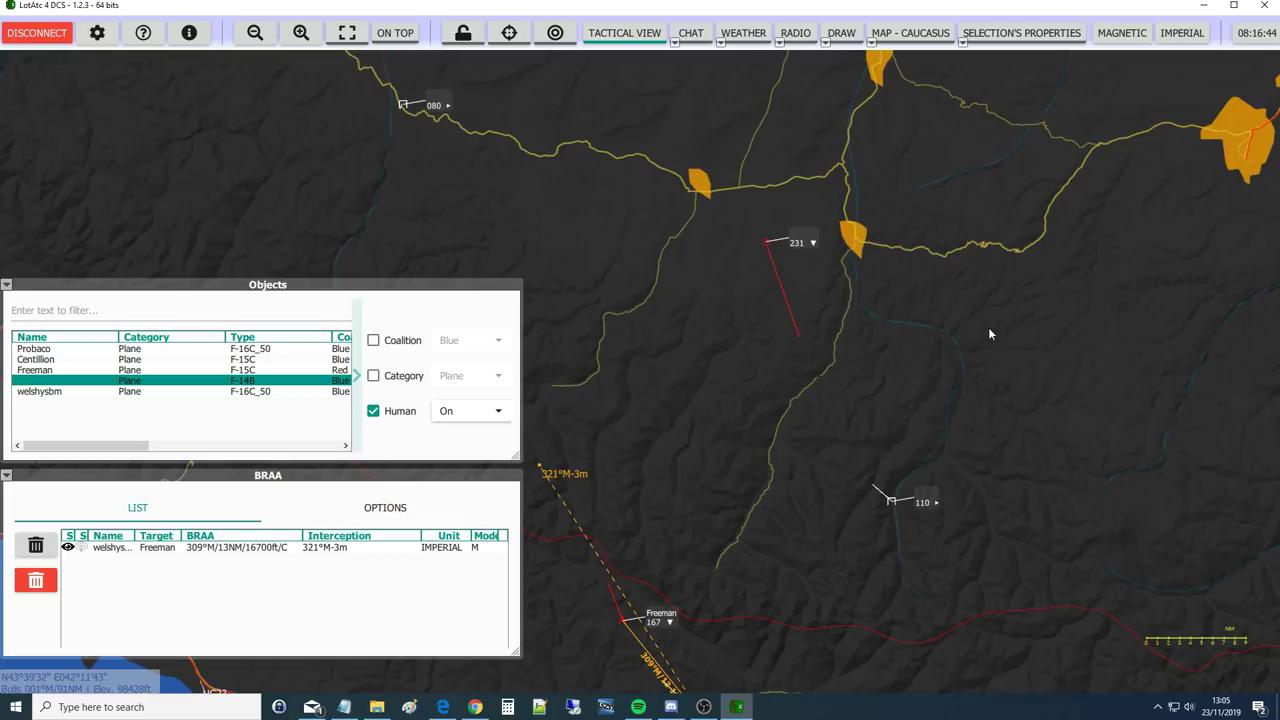
drag(954, 418, 960, 303)
scroll(931, 289, down, 1)
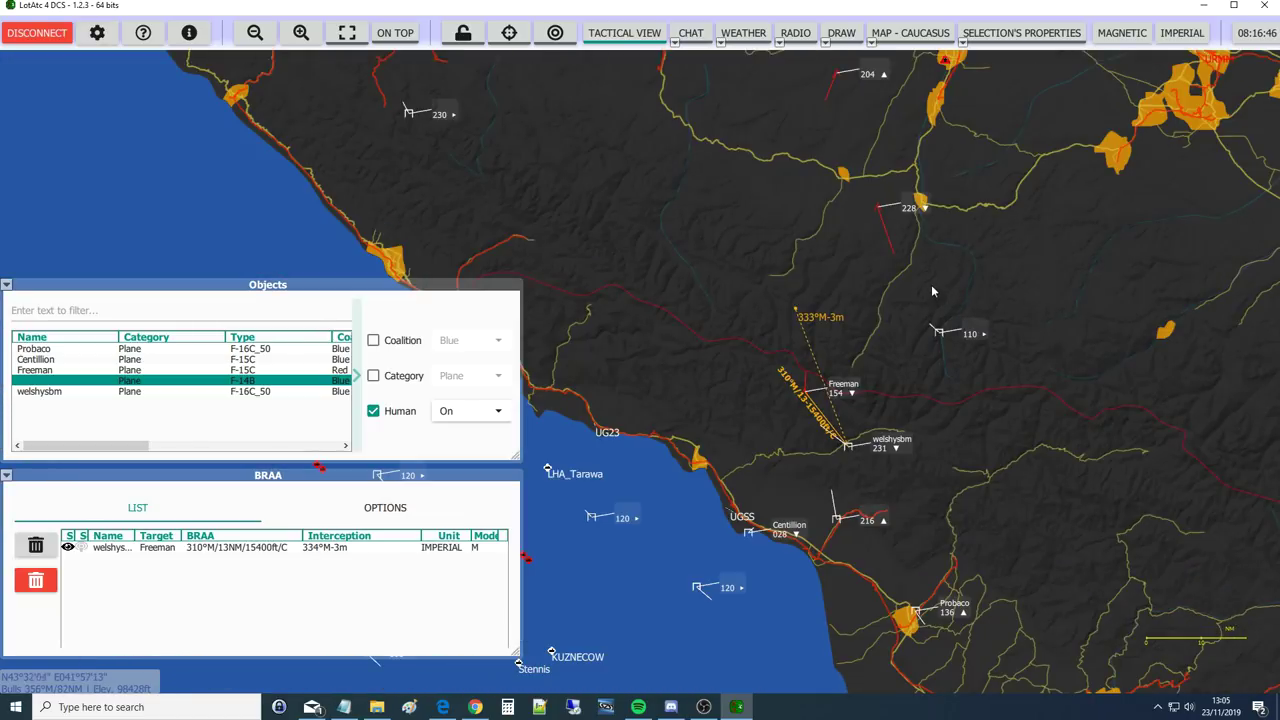
drag(912, 350, 914, 386)
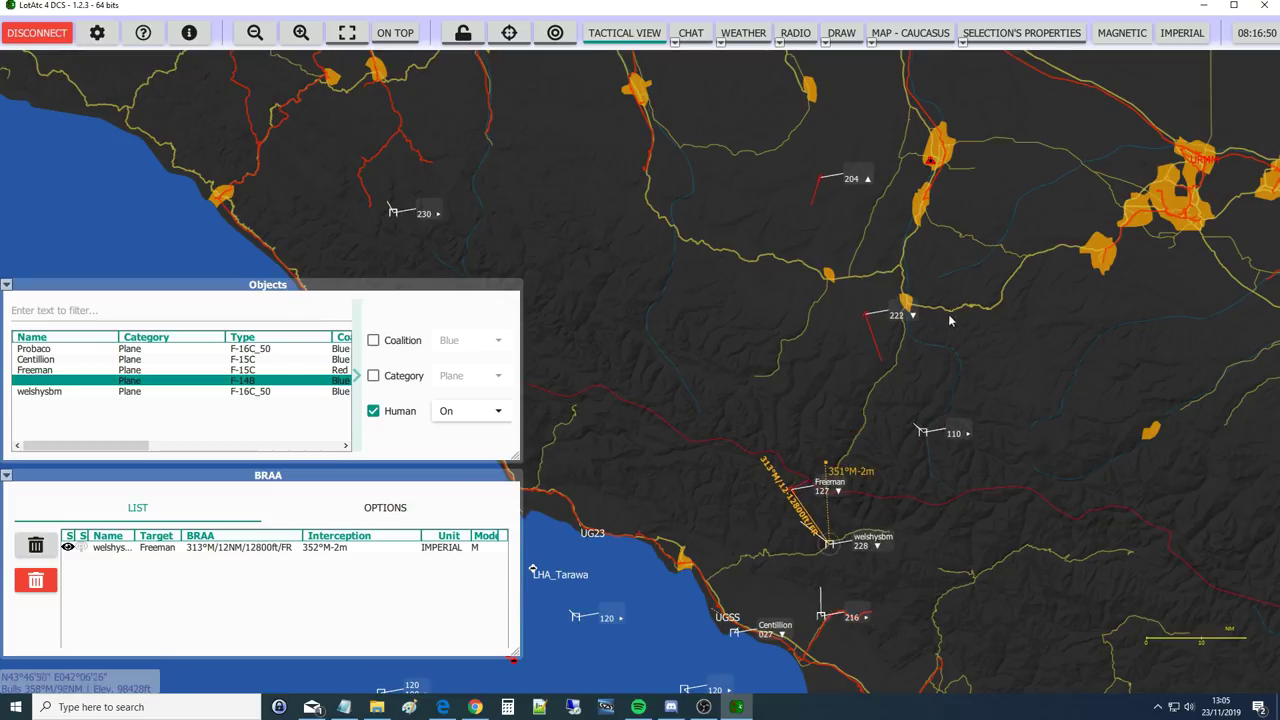
drag(951, 313, 942, 337)
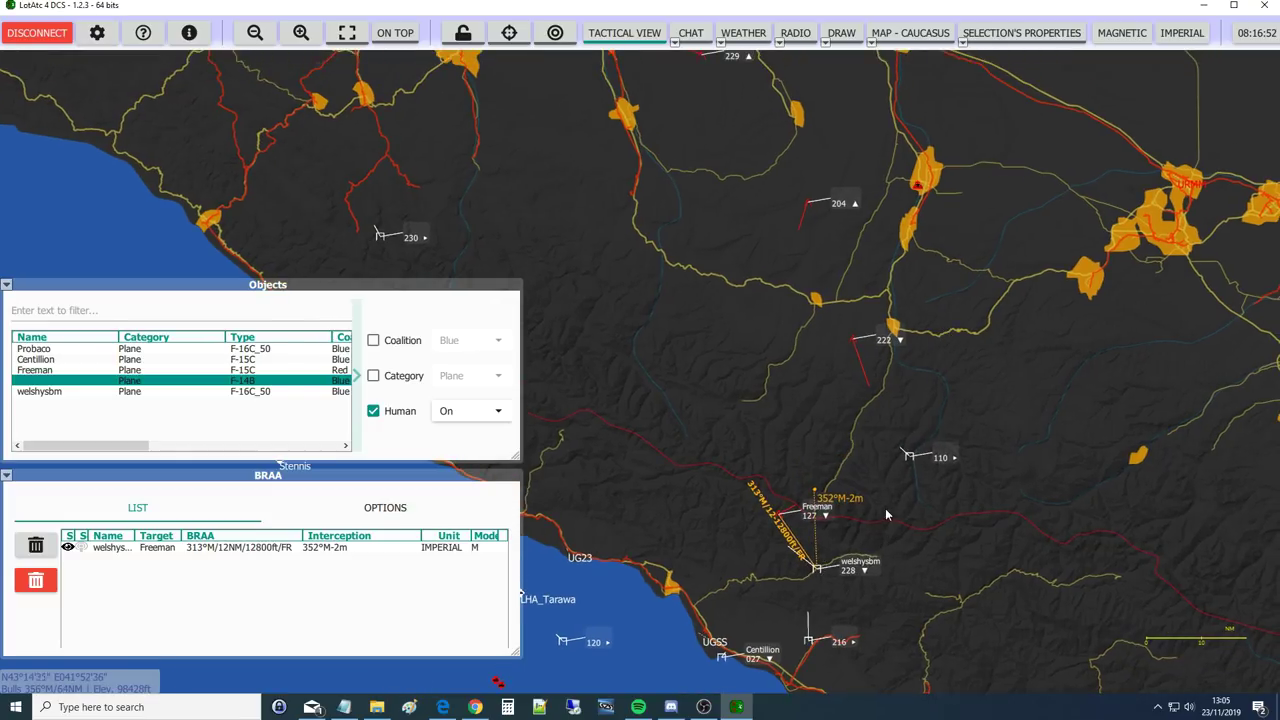
drag(885, 508, 885, 481)
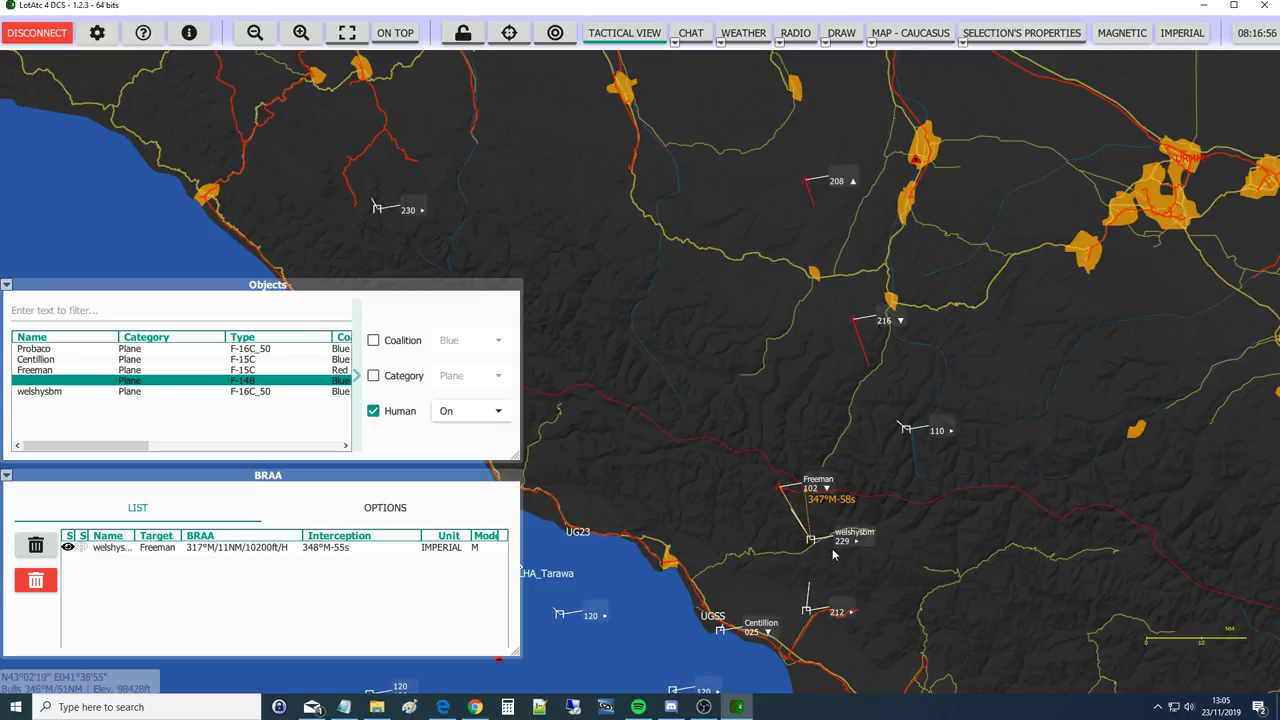
drag(812, 538, 897, 344)
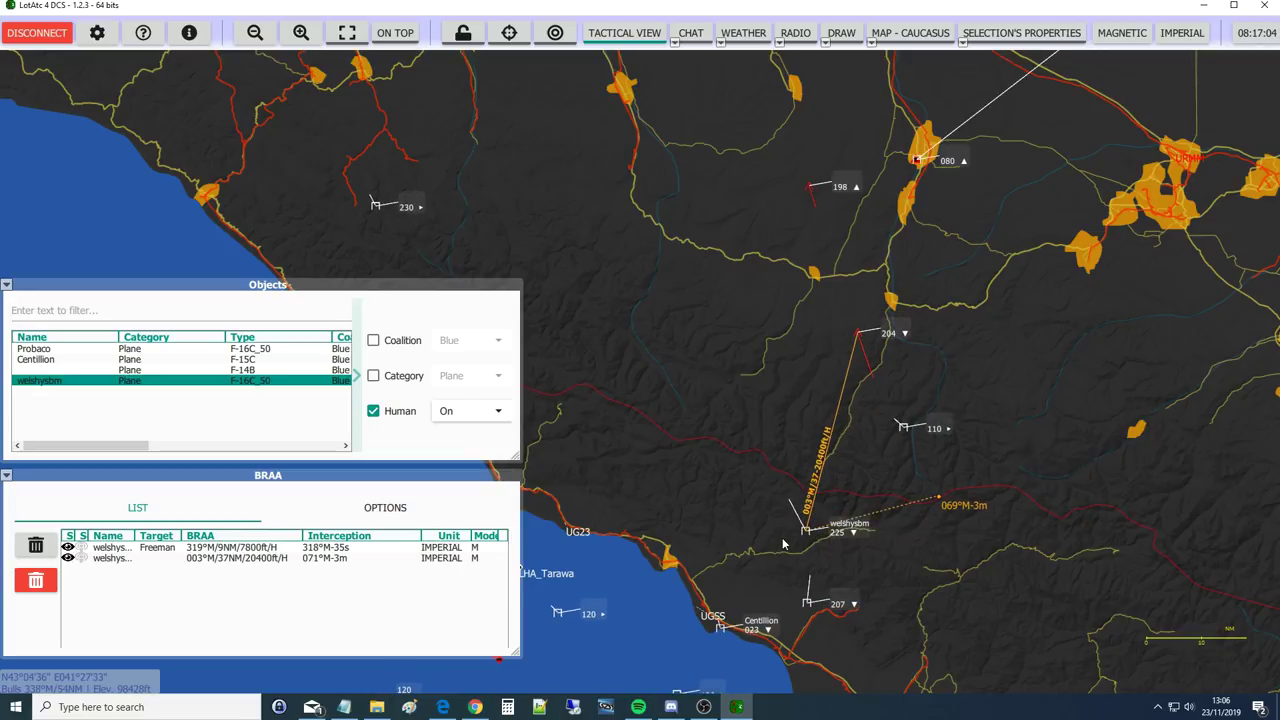
scroll(783, 537, up, 3)
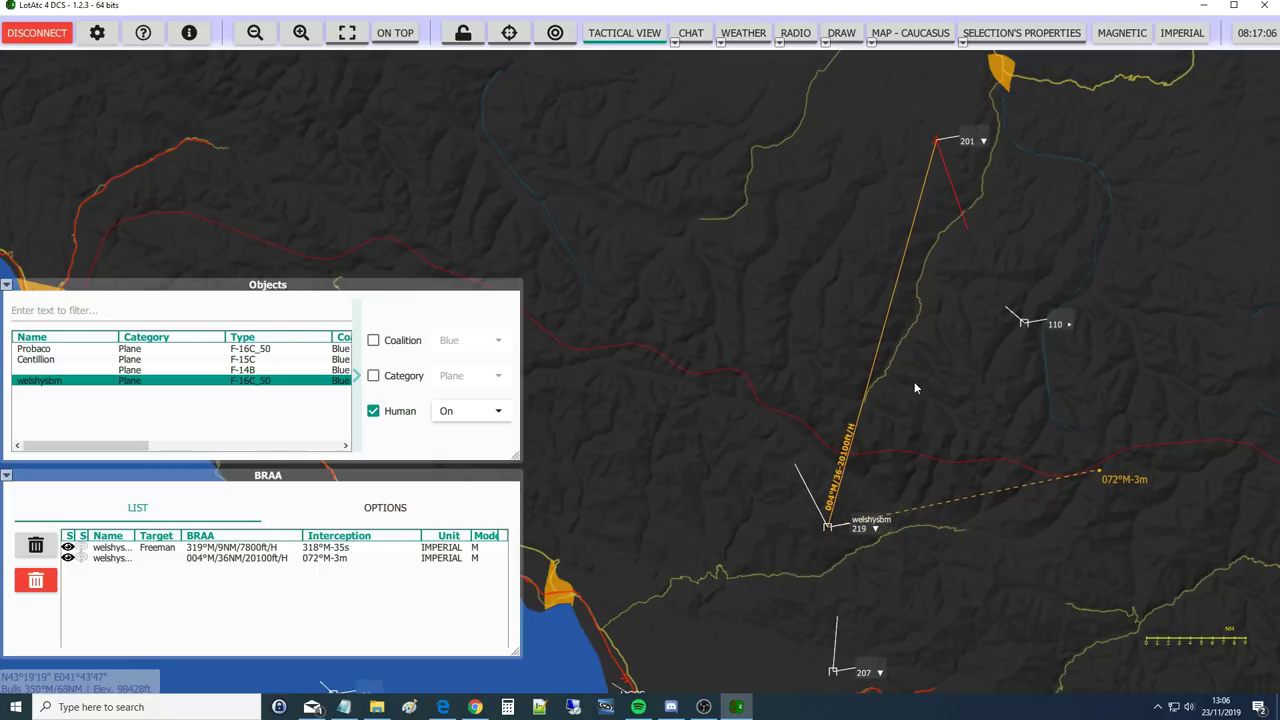
drag(914, 381, 897, 495)
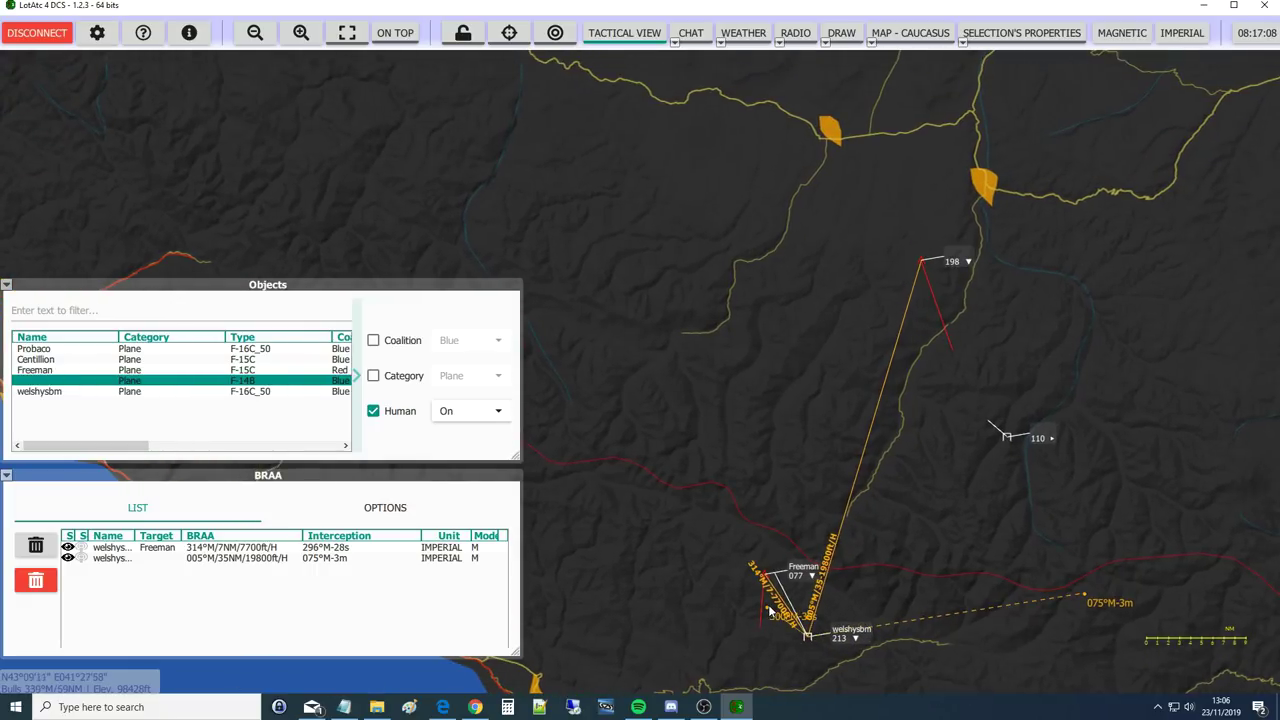
drag(739, 535, 732, 515)
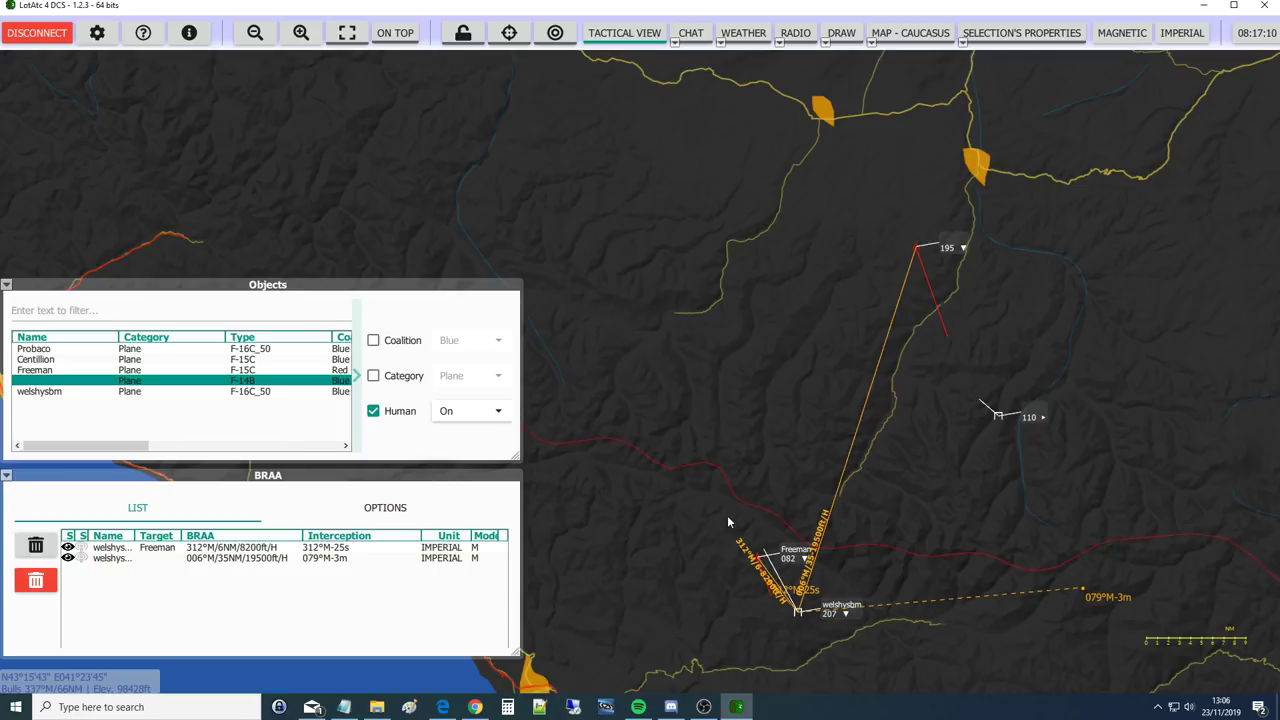
drag(731, 518, 725, 488)
scroll(770, 537, up, 1)
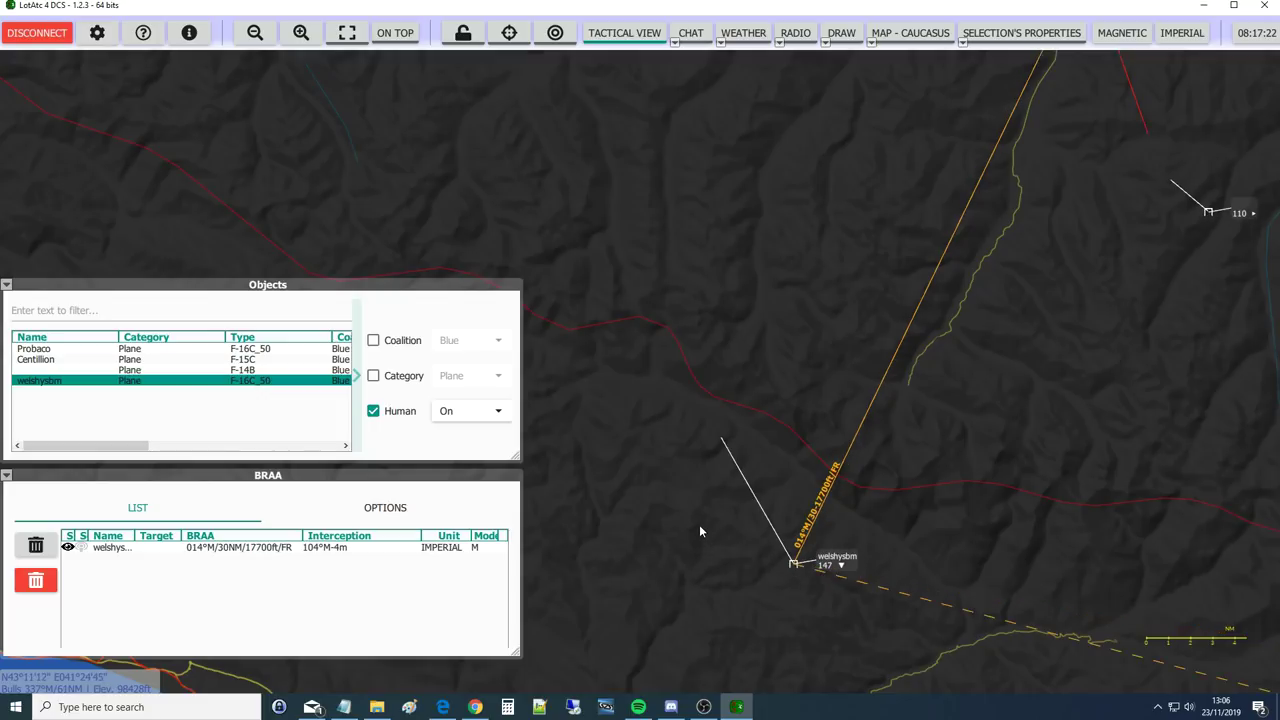
drag(700, 527, 718, 607)
scroll(716, 604, down, 2)
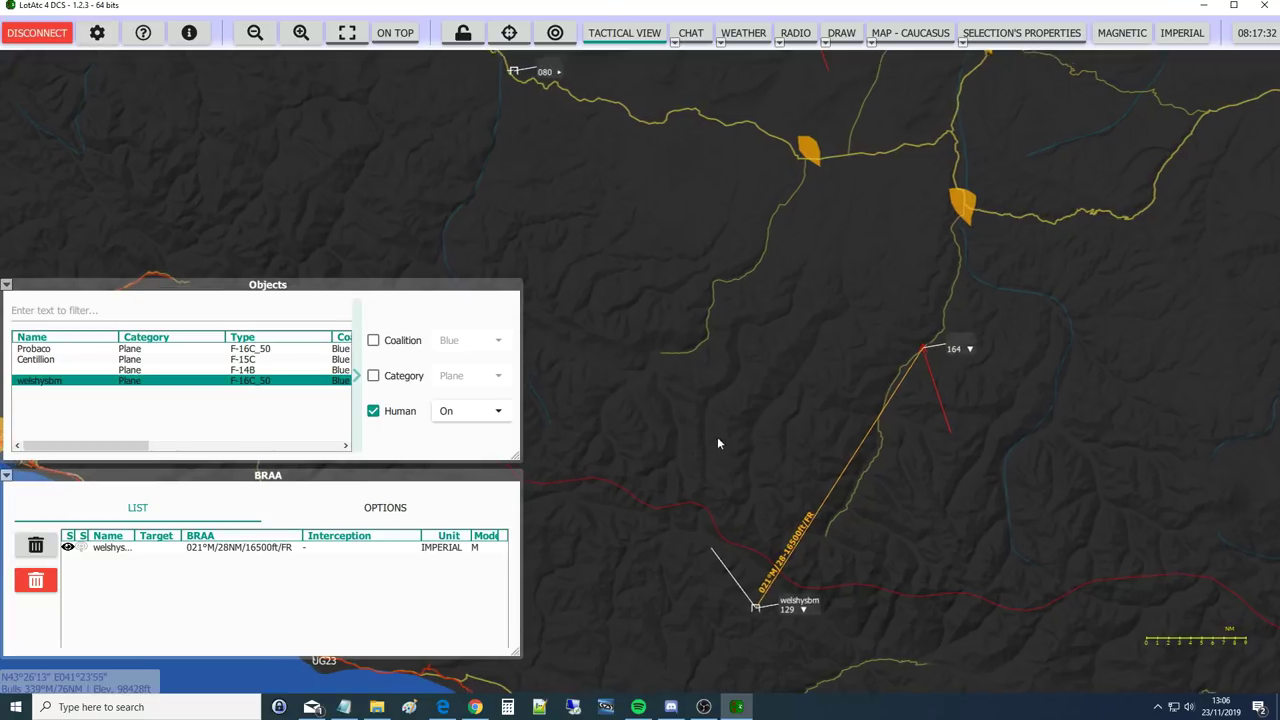
drag(717, 436, 756, 412)
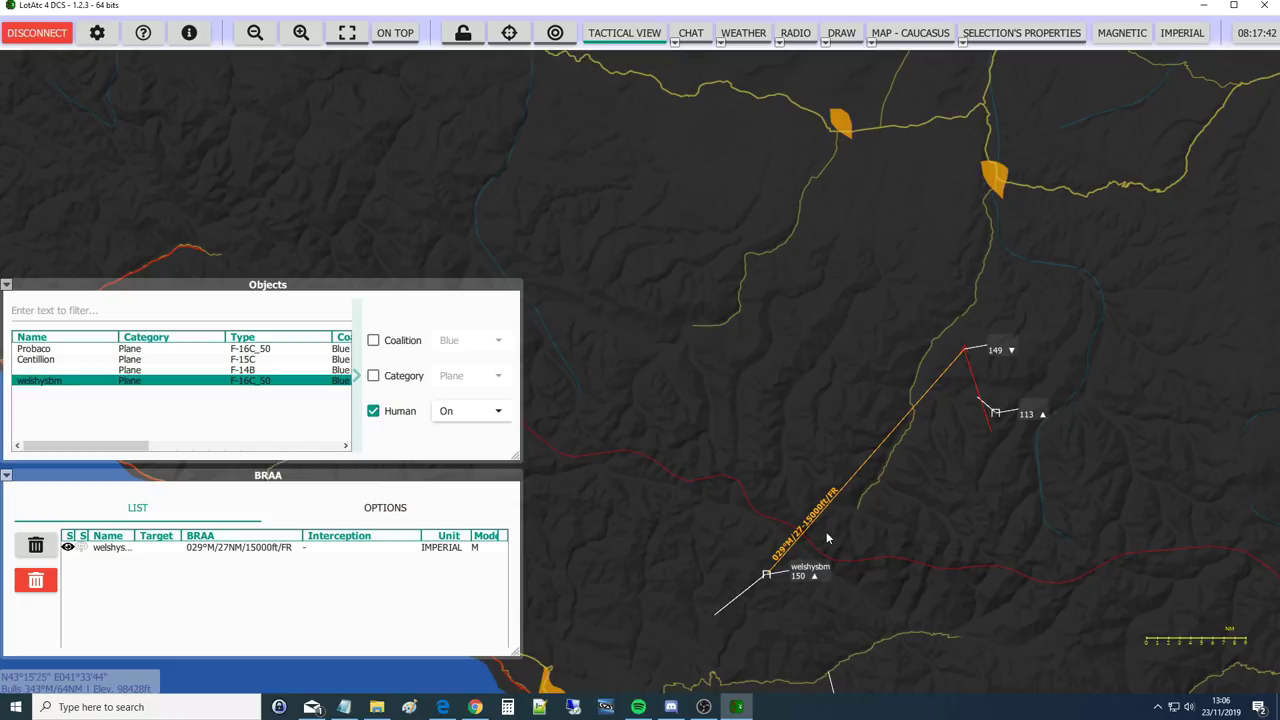
drag(924, 527, 814, 548)
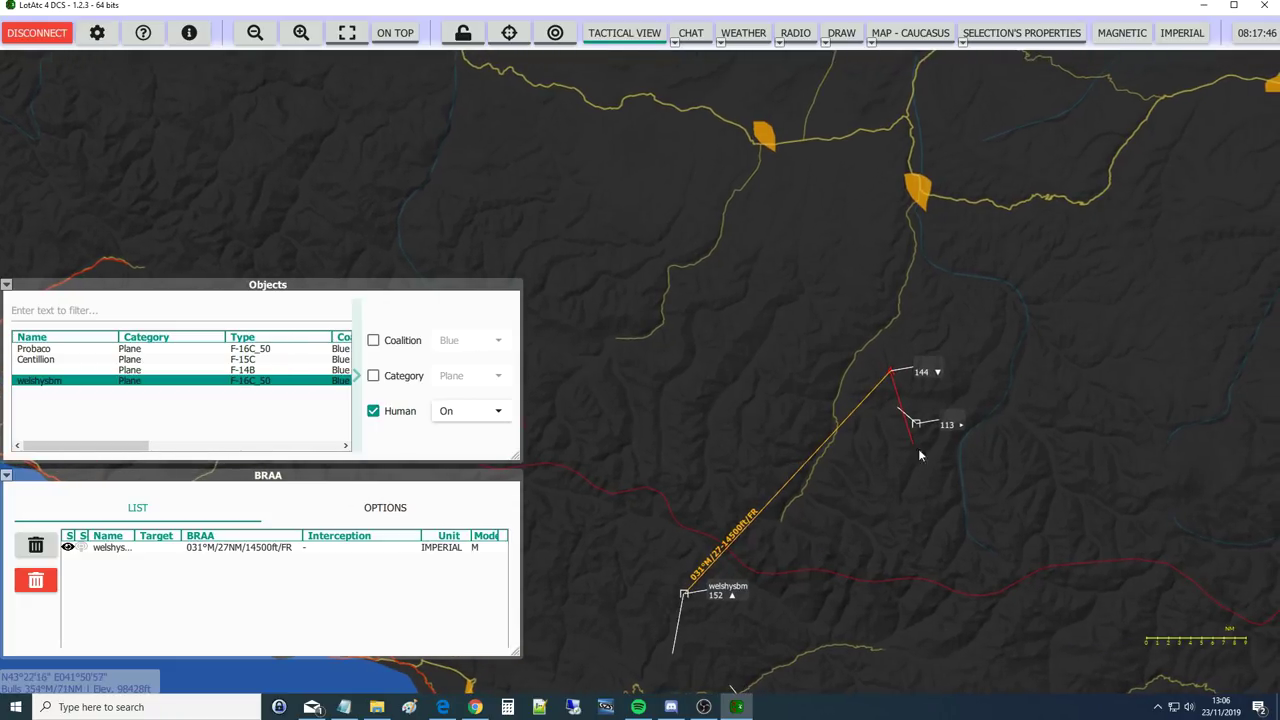
scroll(920, 455, up, 2)
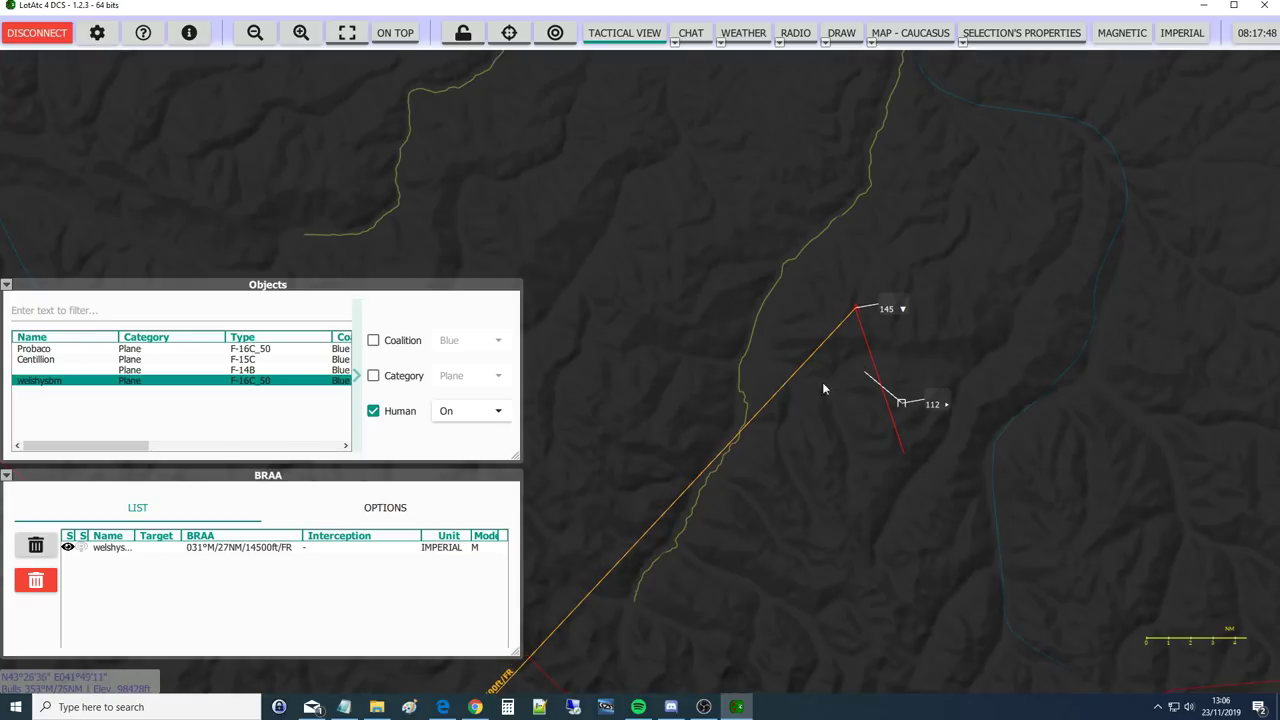
scroll(834, 366, down, 2)
scroll(833, 368, down, 1)
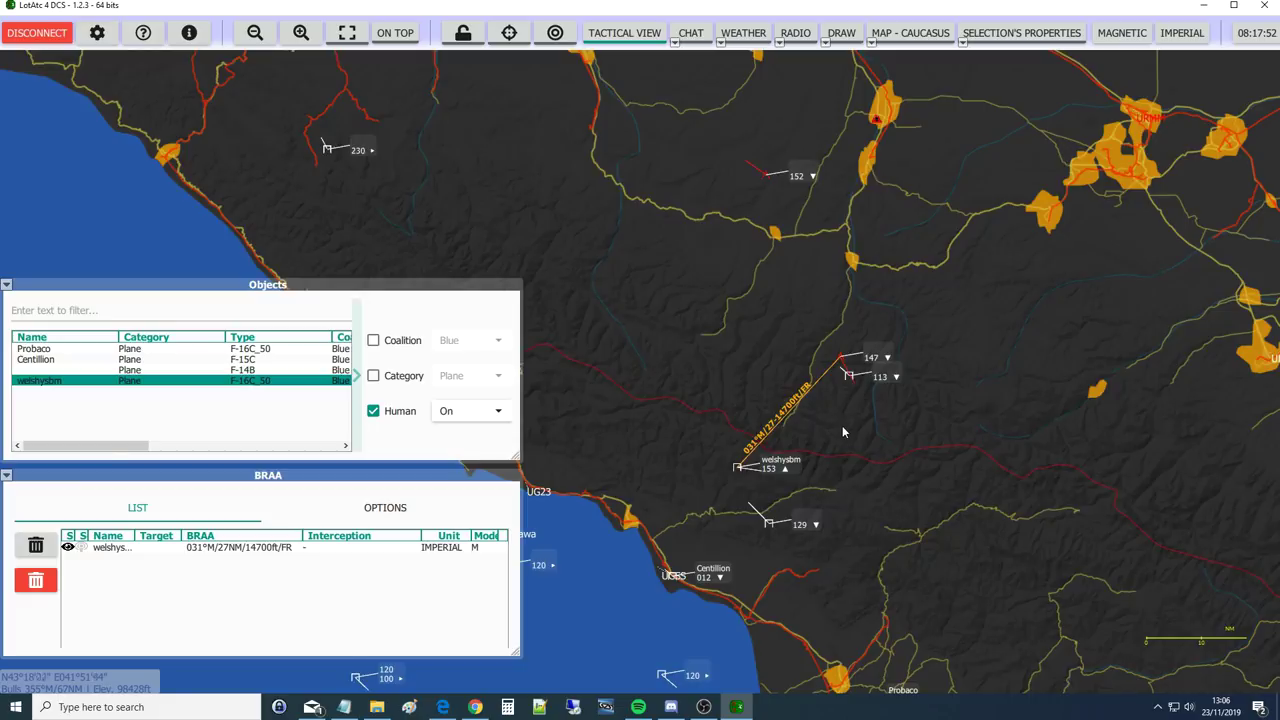
scroll(842, 430, up, 2)
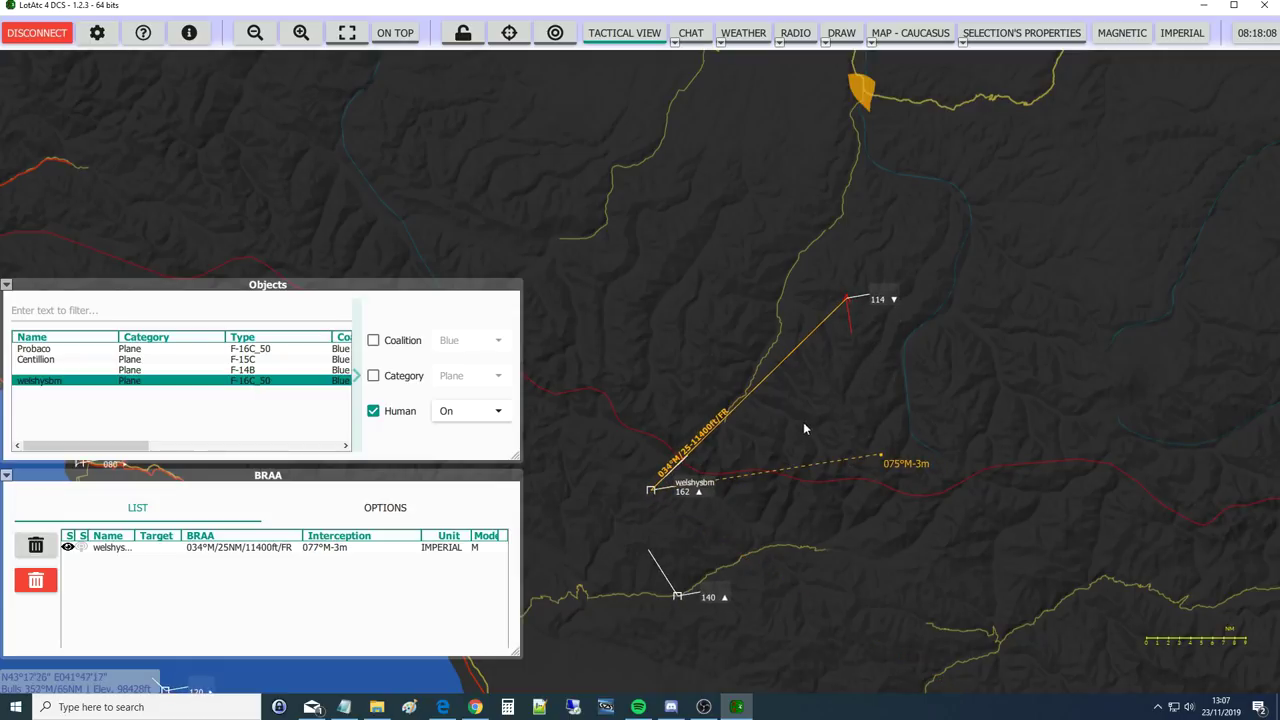
scroll(828, 508, down, 3)
scroll(828, 508, down, 2)
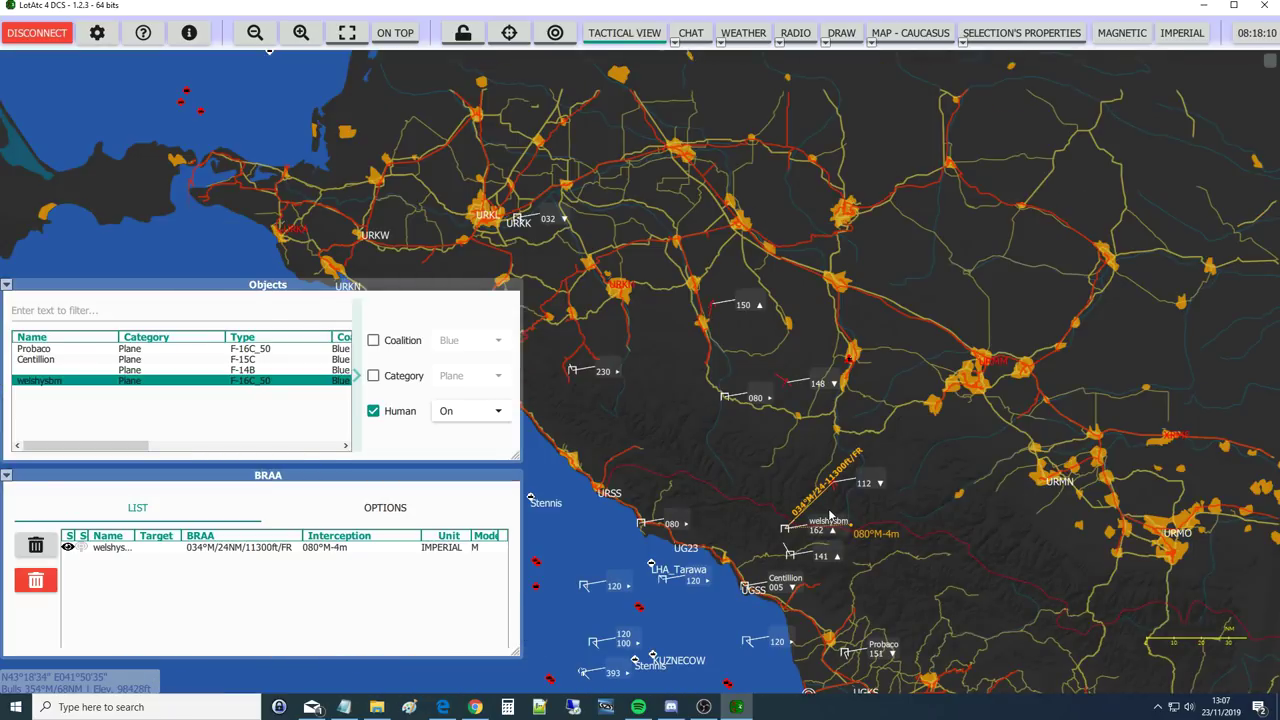
scroll(839, 541, up, 5)
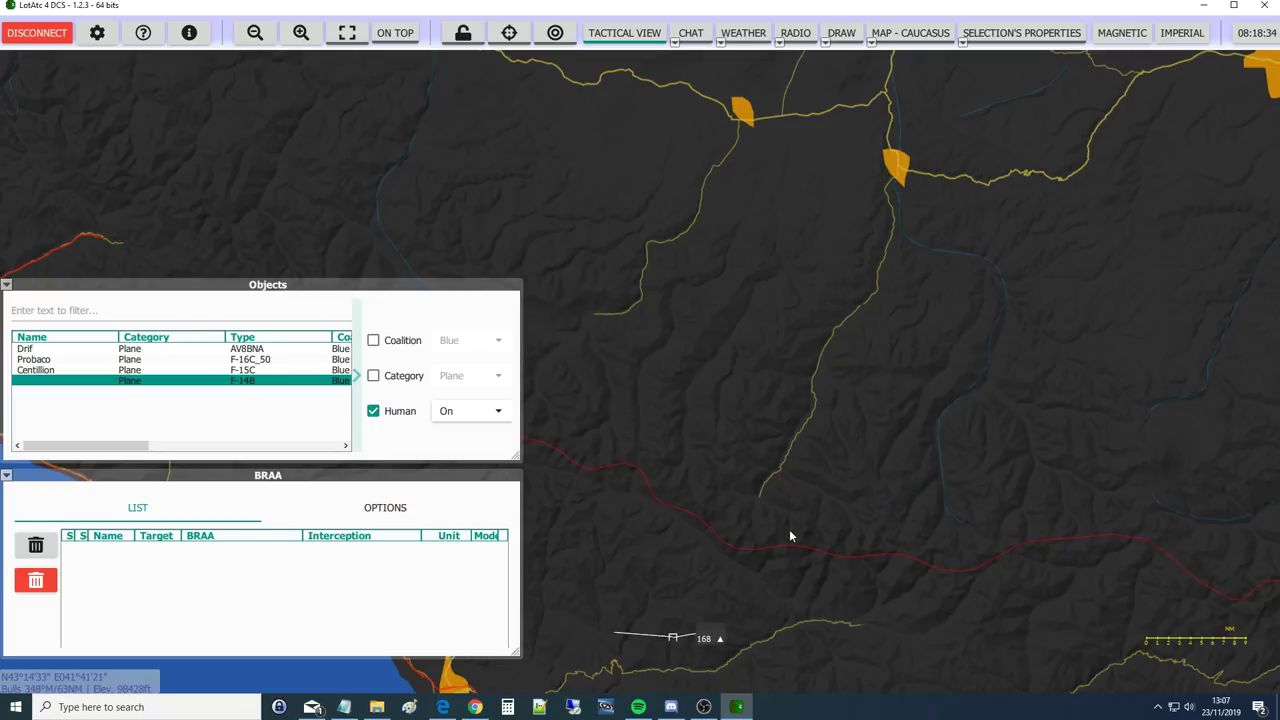
scroll(790, 530, down, 1)
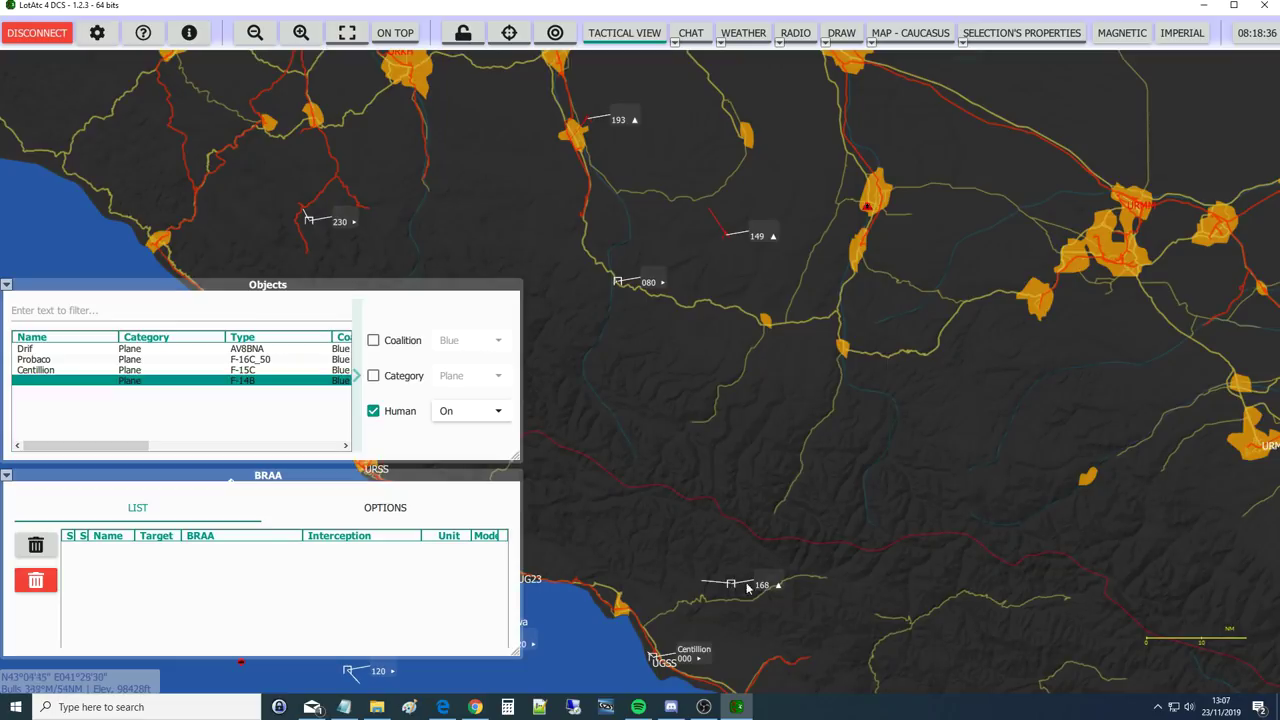
Pan around the coastline to survey the remaining tracks, then bring up OBS Studio
mouse_move(740, 586)
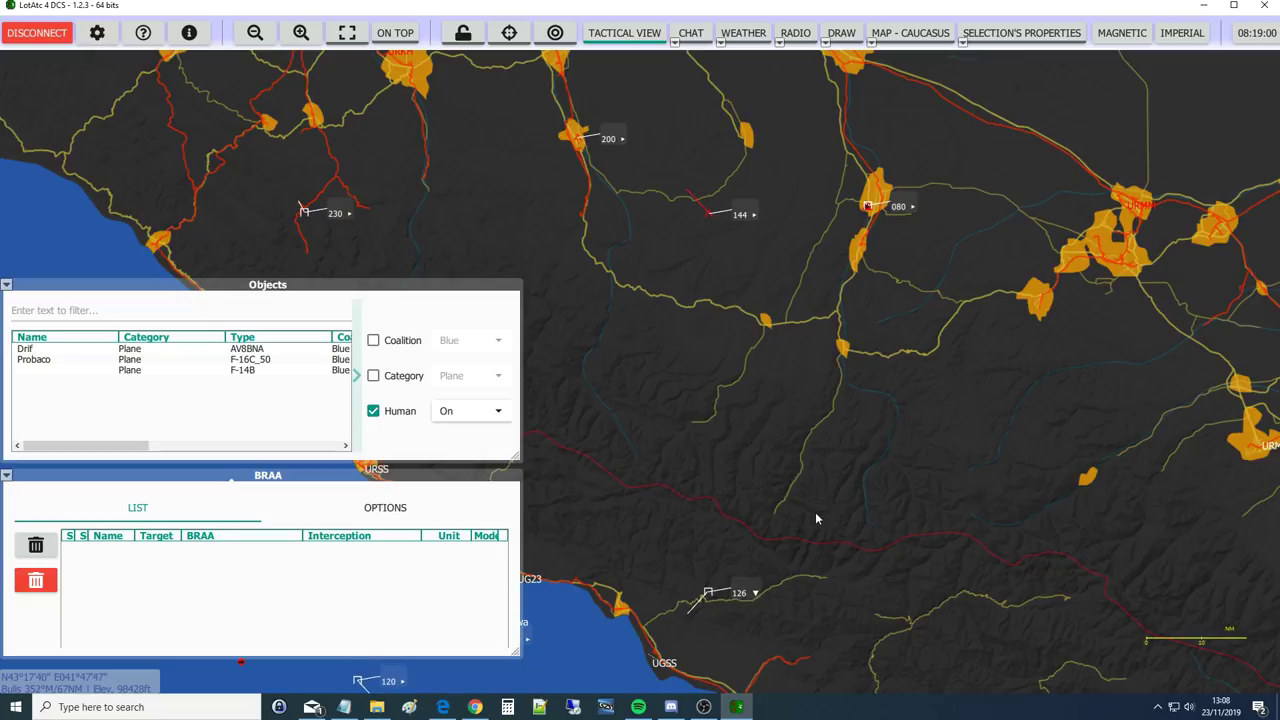
drag(812, 523, 853, 405)
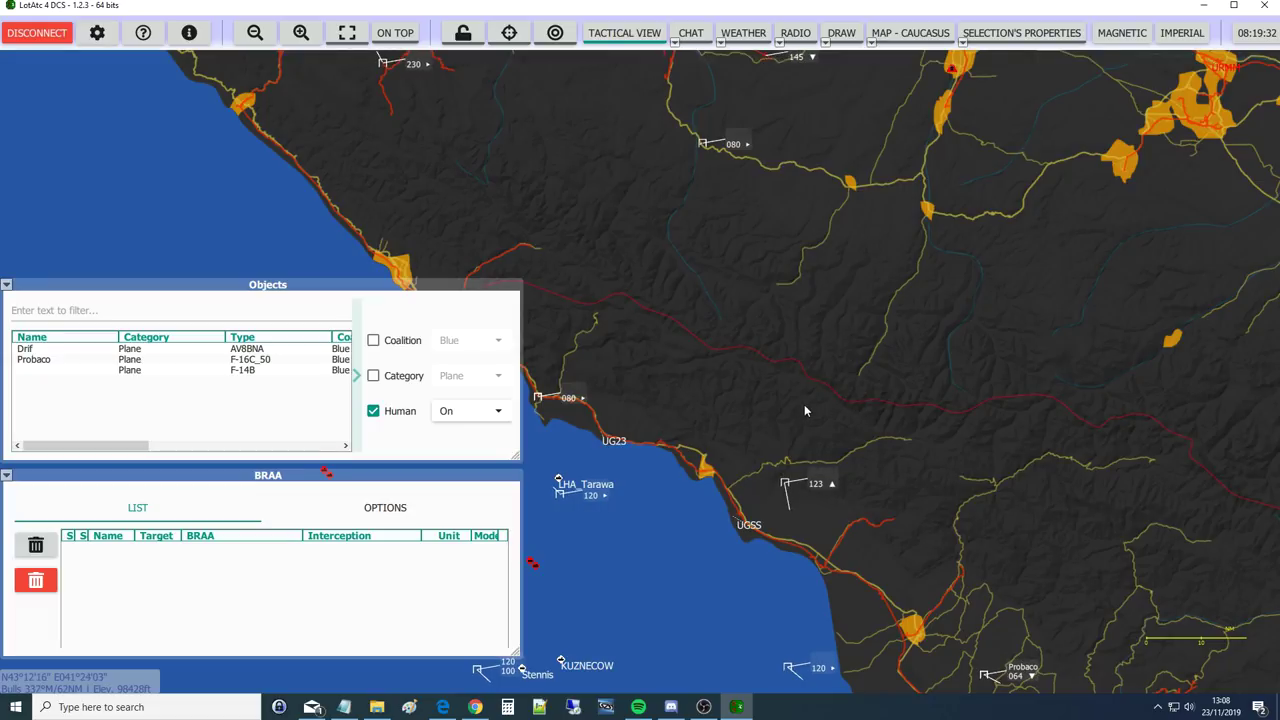
drag(824, 283, 834, 320)
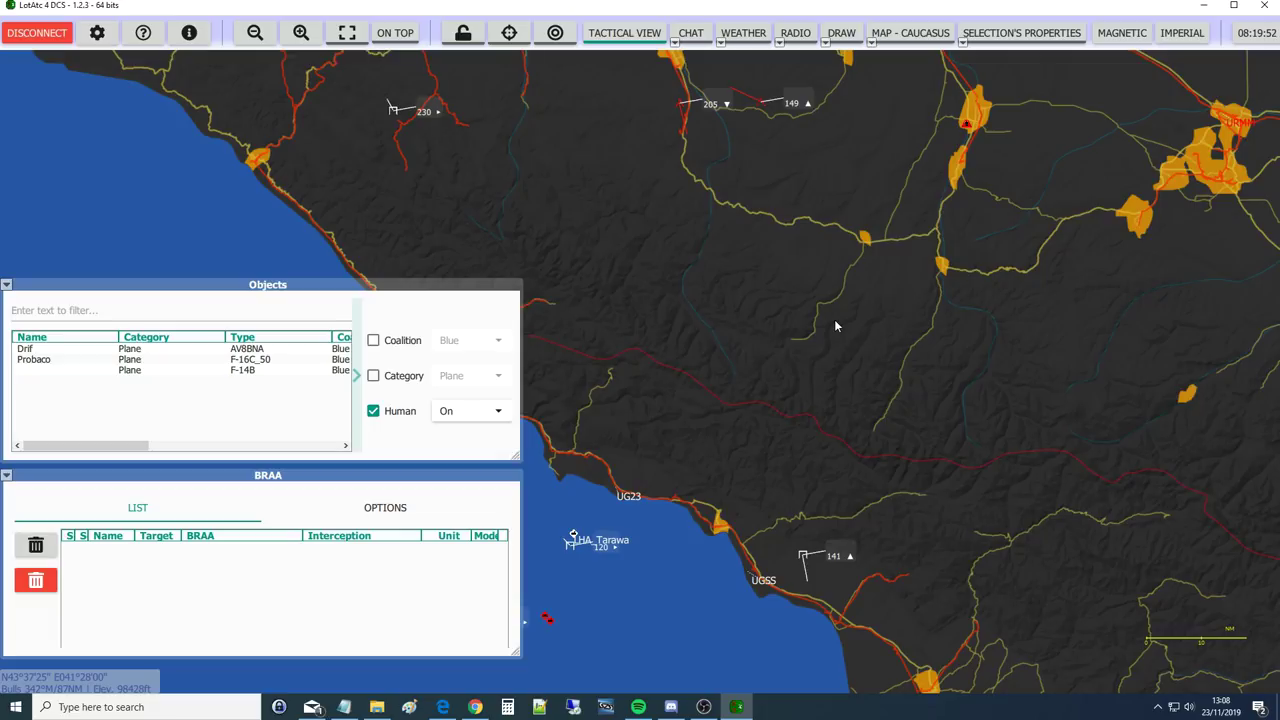
click(704, 707)
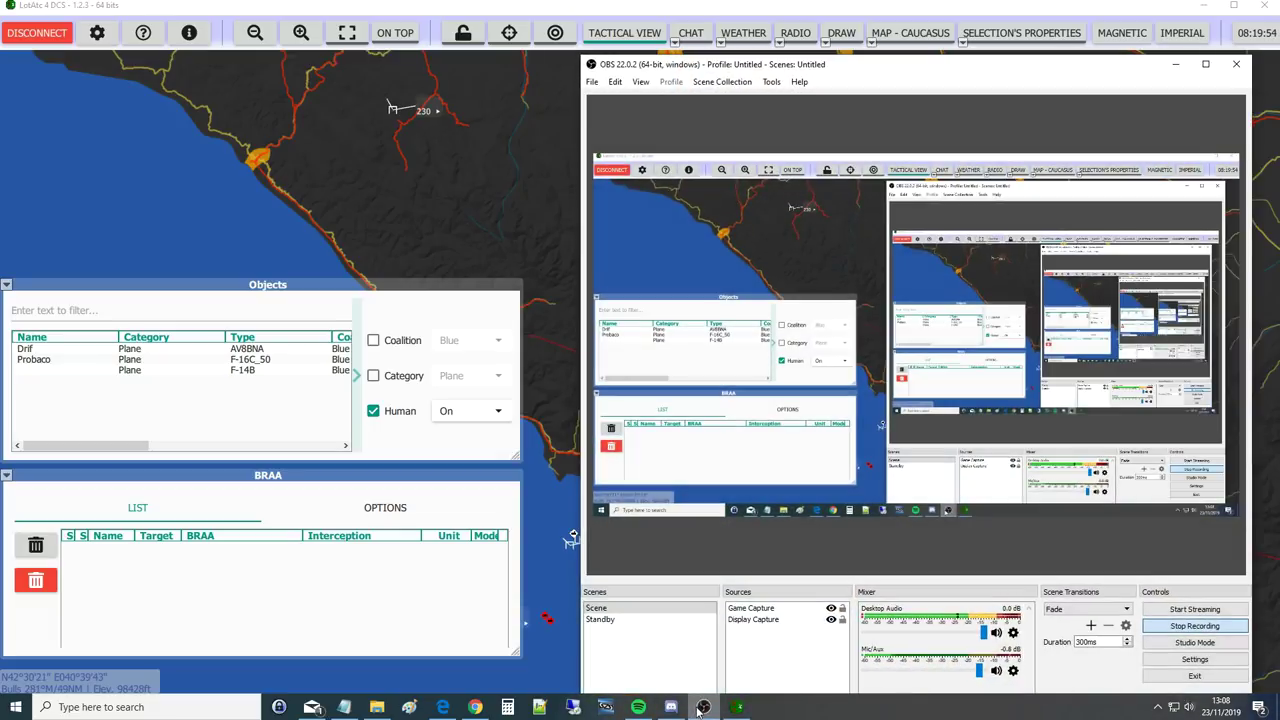
Minimize OBS Studio to return to the LotAtc coastal map
click(704, 707)
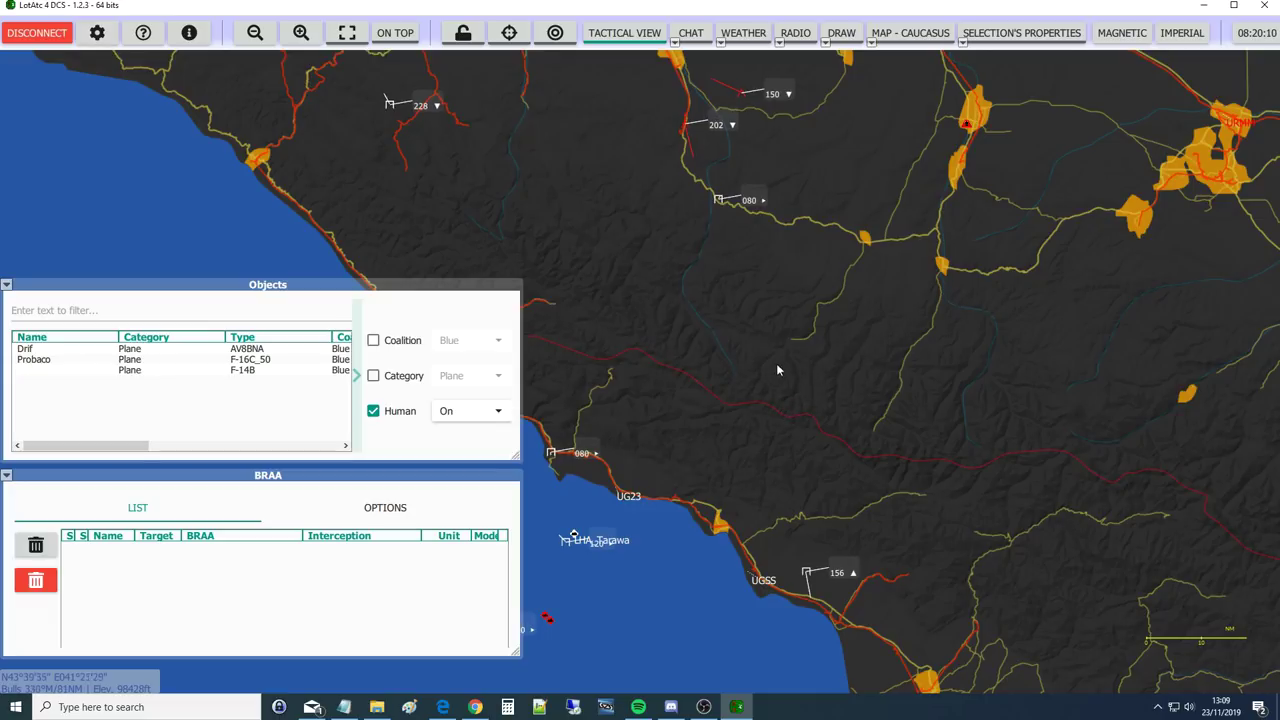
Zoom out over the eastern Black Sea coast and centre the airfields and carriers Stennis and Kuznecow
scroll(776, 363, down, 2)
scroll(872, 430, down, 2)
scroll(1005, 341, up, 2)
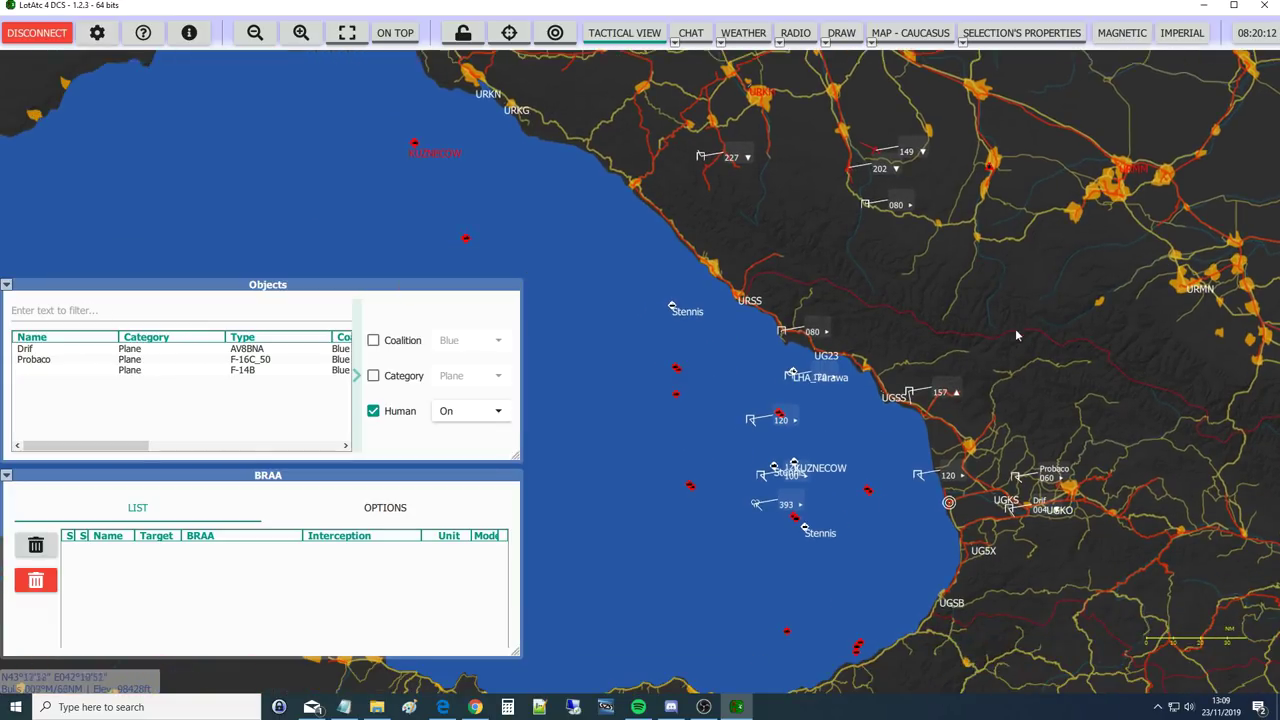
drag(1008, 340, 932, 342)
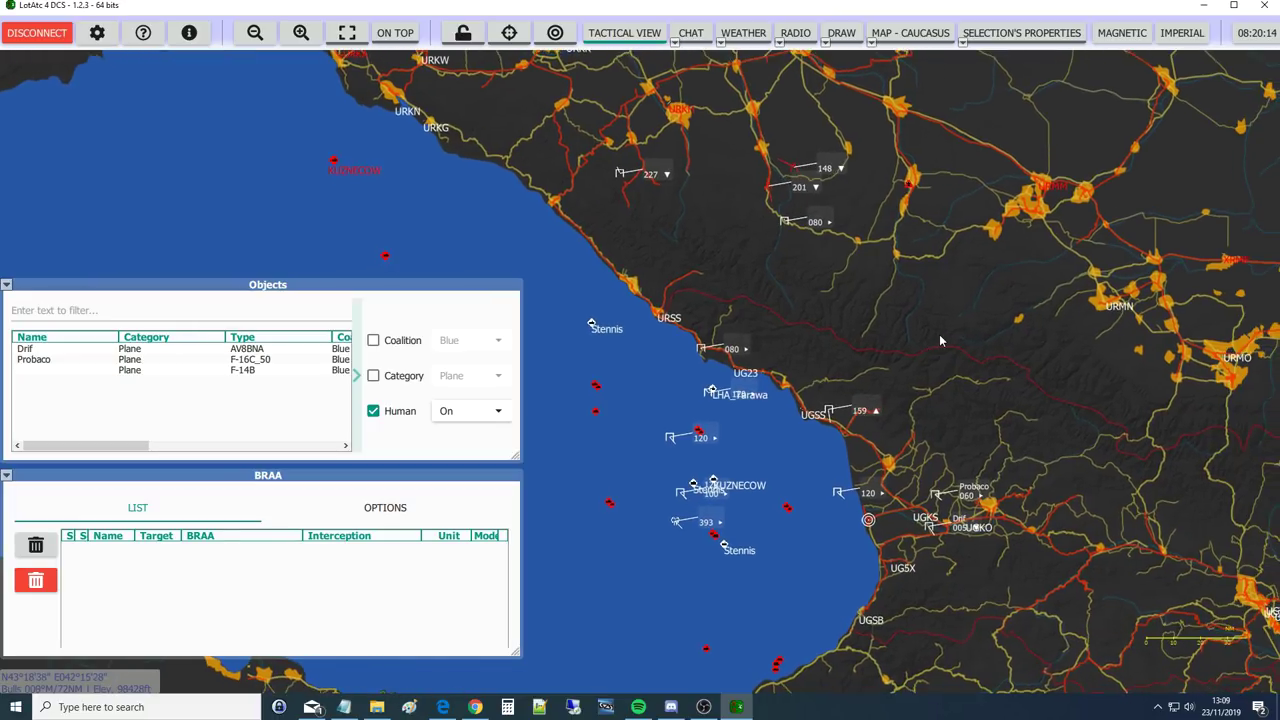